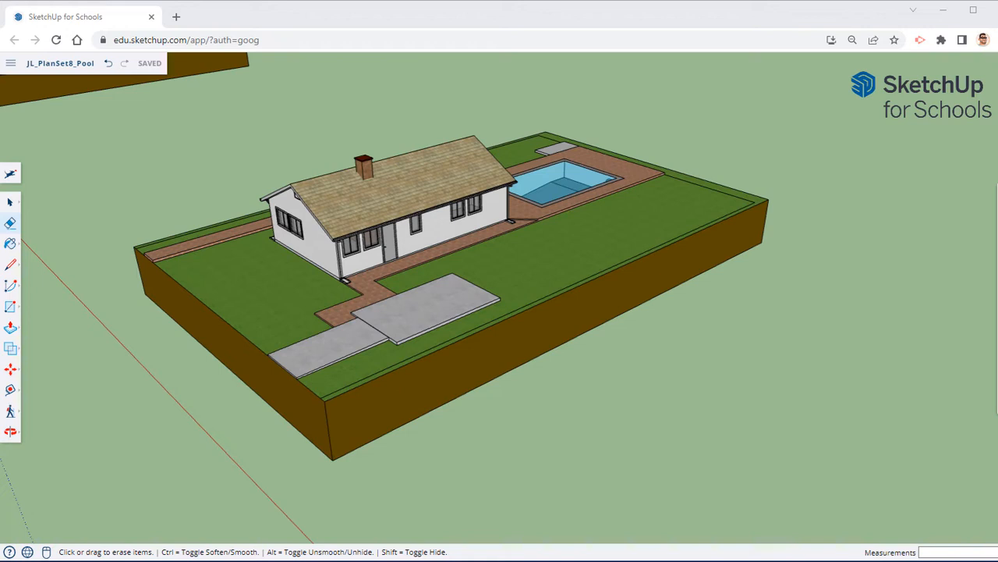
middle_drag(569, 281, 617, 248)
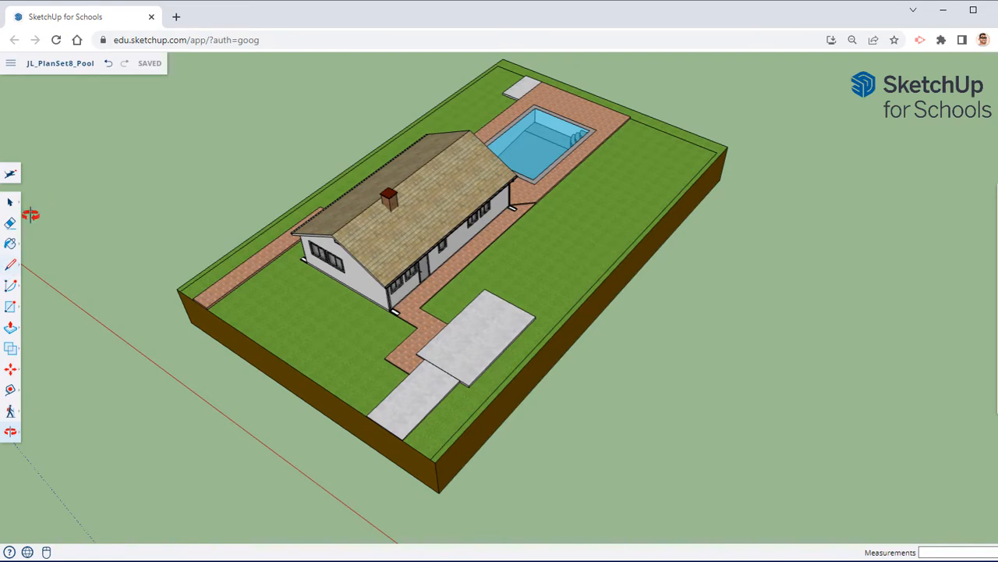
middle_drag(67, 211, 449, 337)
scroll(468, 416, up, 5)
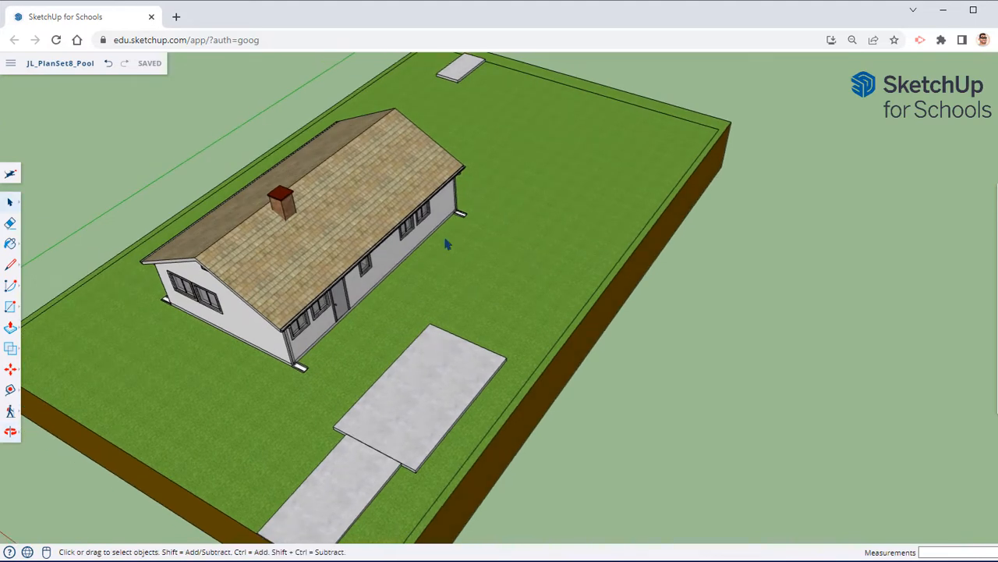
middle_drag(459, 215, 719, 291)
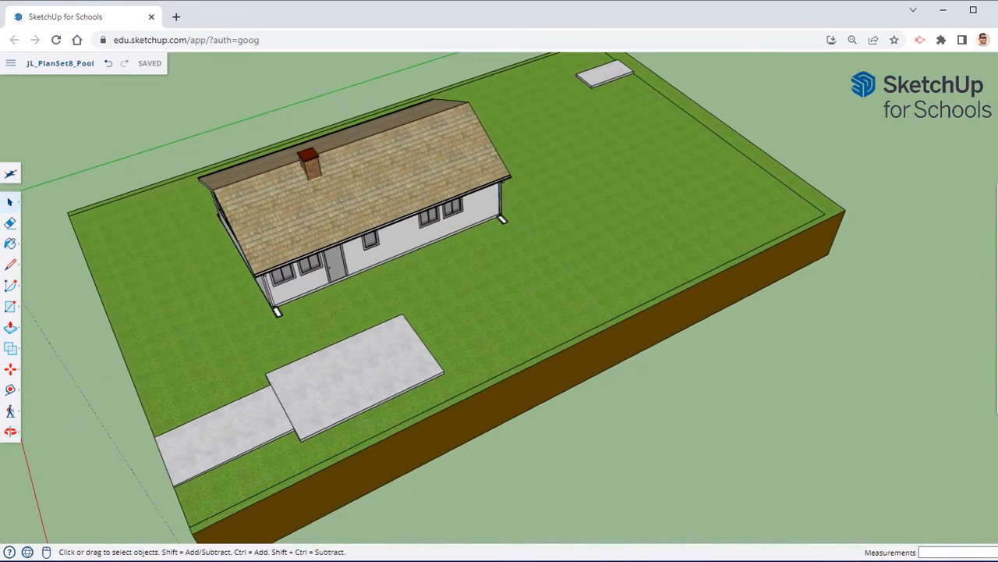
Step: Search the 3D Warehouse for "swimming pool" and place the rectangular blue pool with a white border on the grass beside the house
click(997, 259)
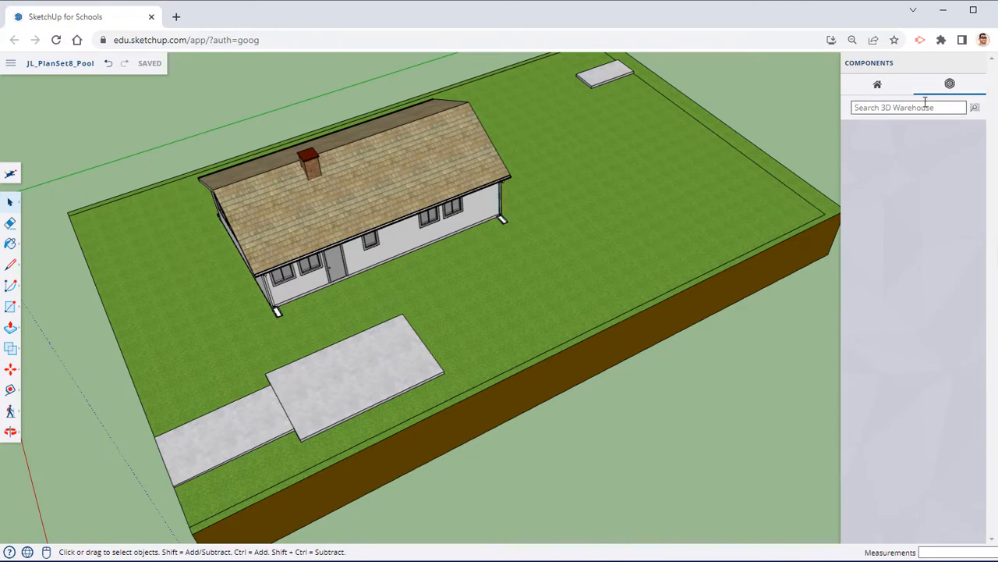
text(swimming pool)
key(Return)
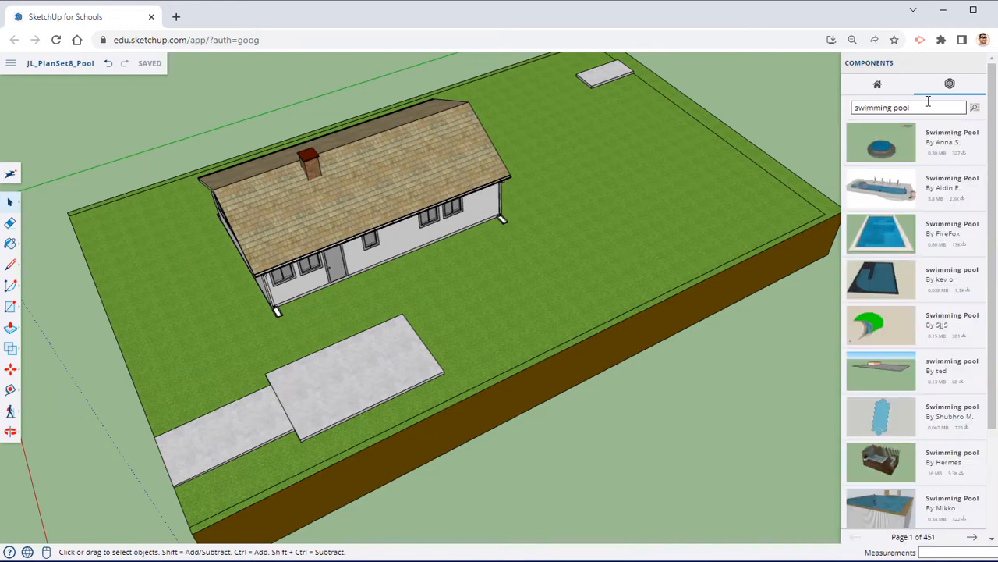
click(880, 243)
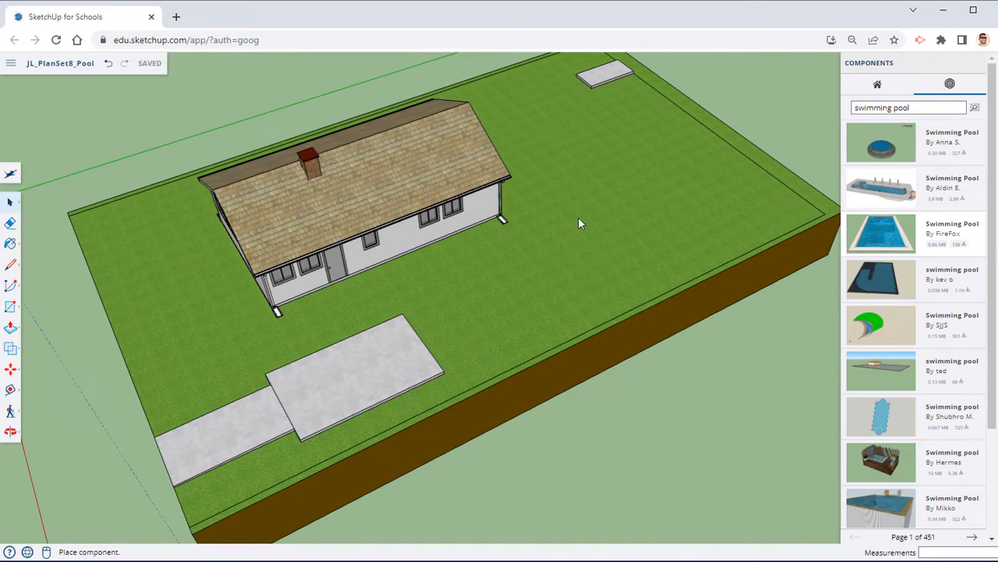
click(537, 150)
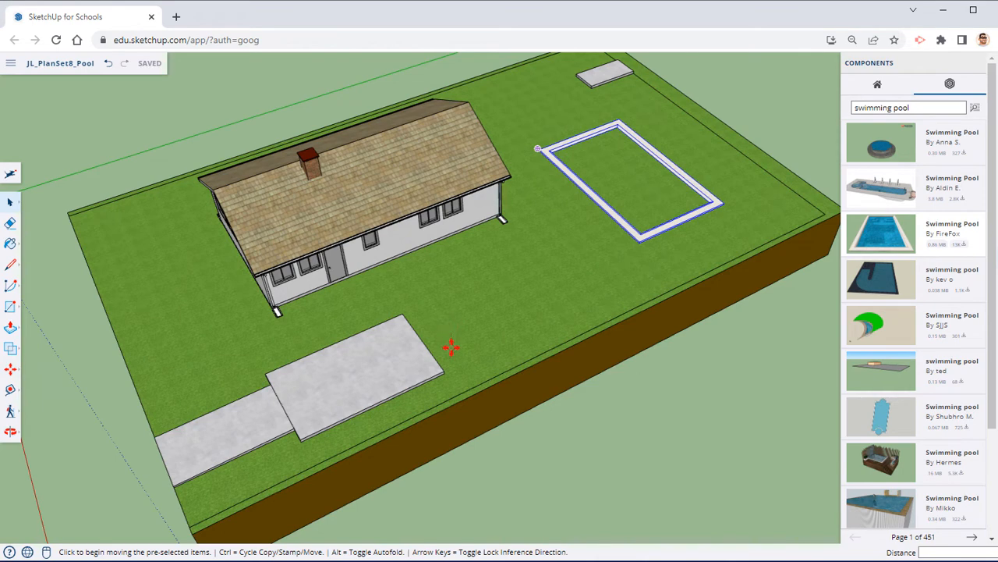
Step: Rotate the pool in place so its long sides run parallel to the long walls of the house
middle_drag(448, 380, 550, 264)
scroll(558, 216, up, 3)
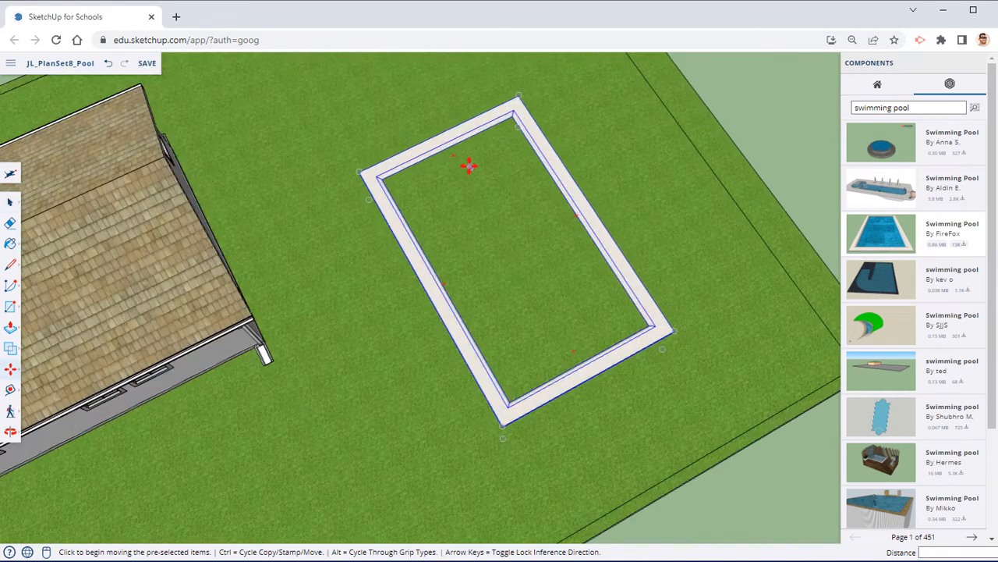
click(454, 158)
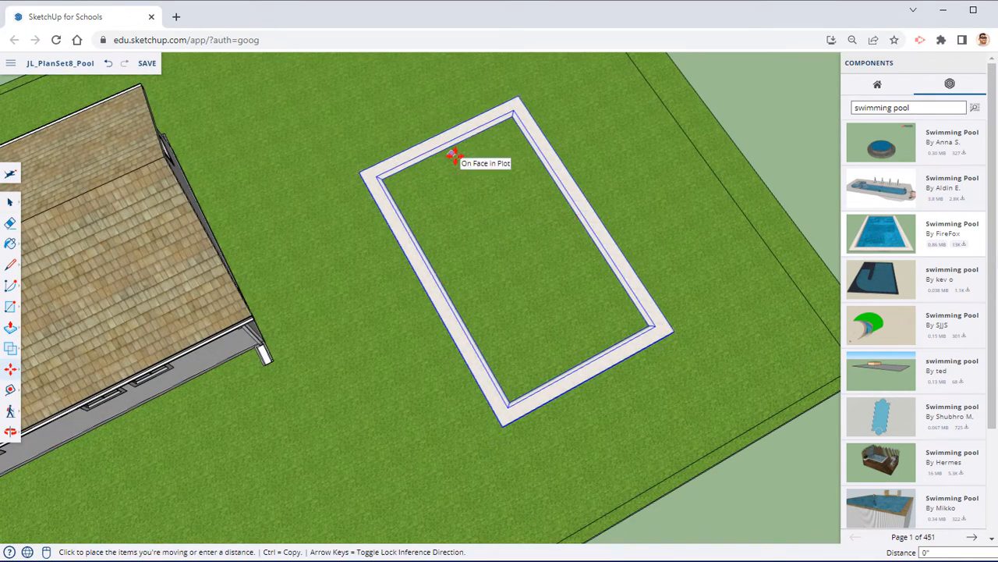
key(Escape)
click(460, 157)
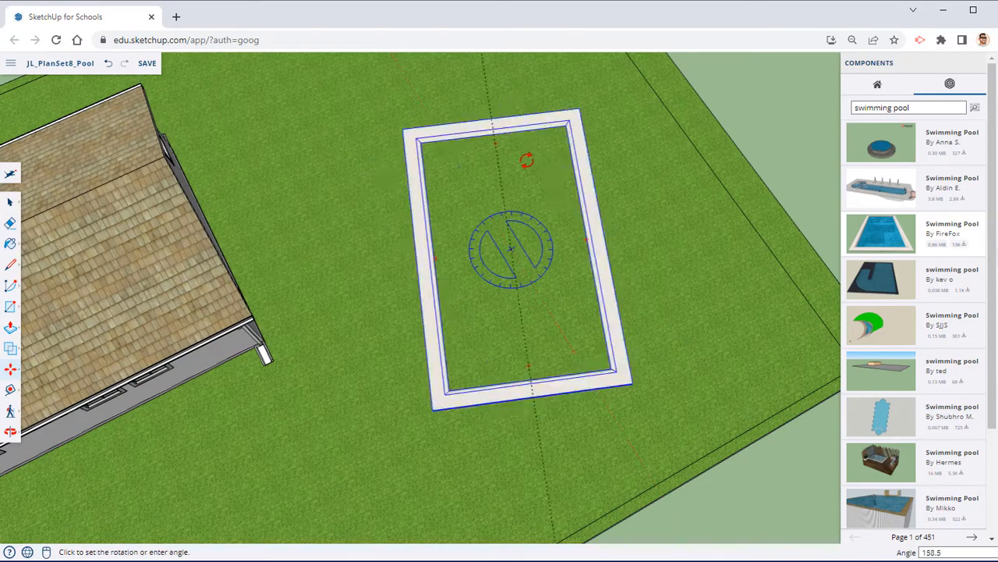
click(550, 223)
middle_drag(461, 269, 561, 230)
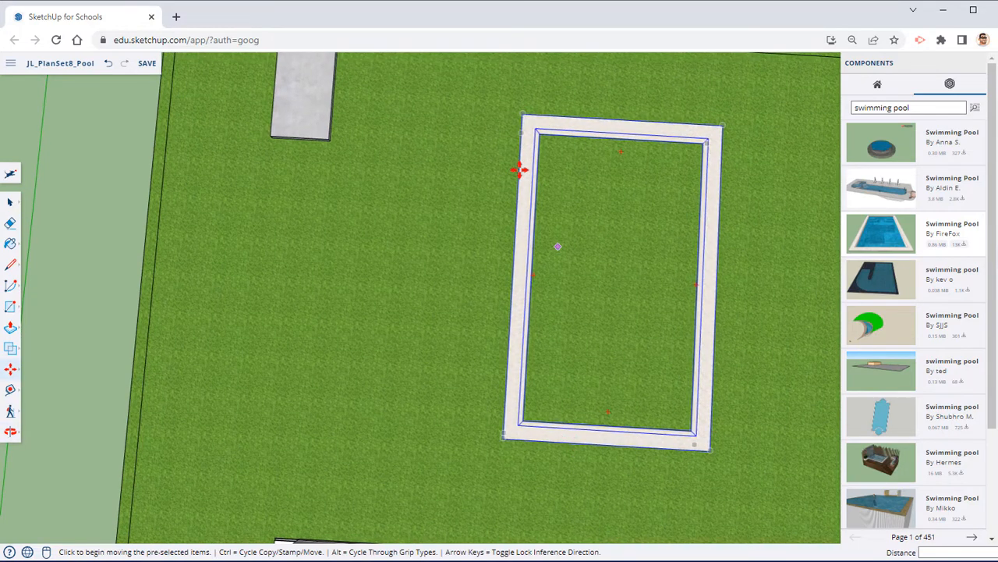
Step: Move the pool by its corner to sit behind the house's gable end, and shift it about 11 inches closer to the wall
click(522, 115)
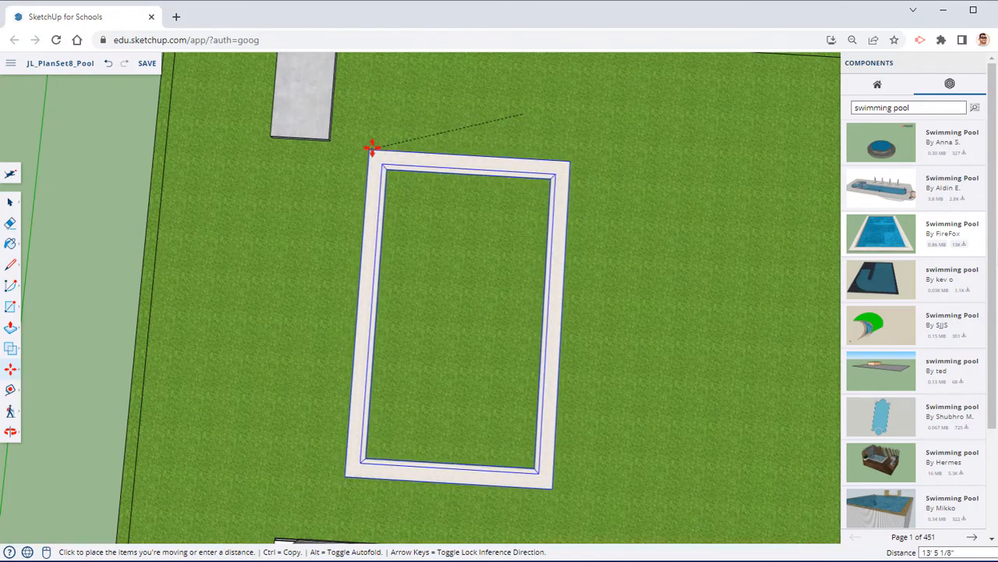
click(377, 146)
middle_drag(433, 230, 500, 473)
key(m)
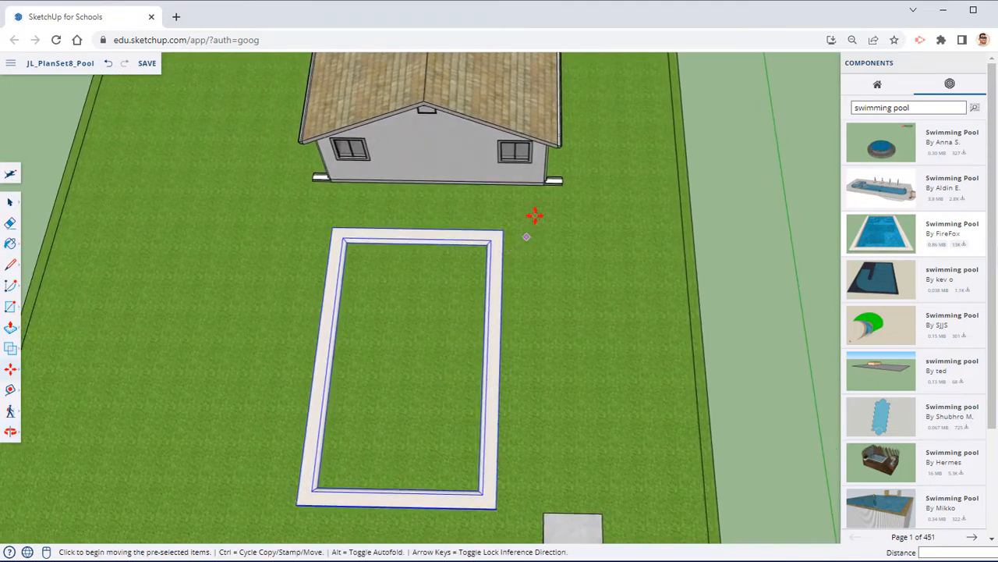
click(453, 228)
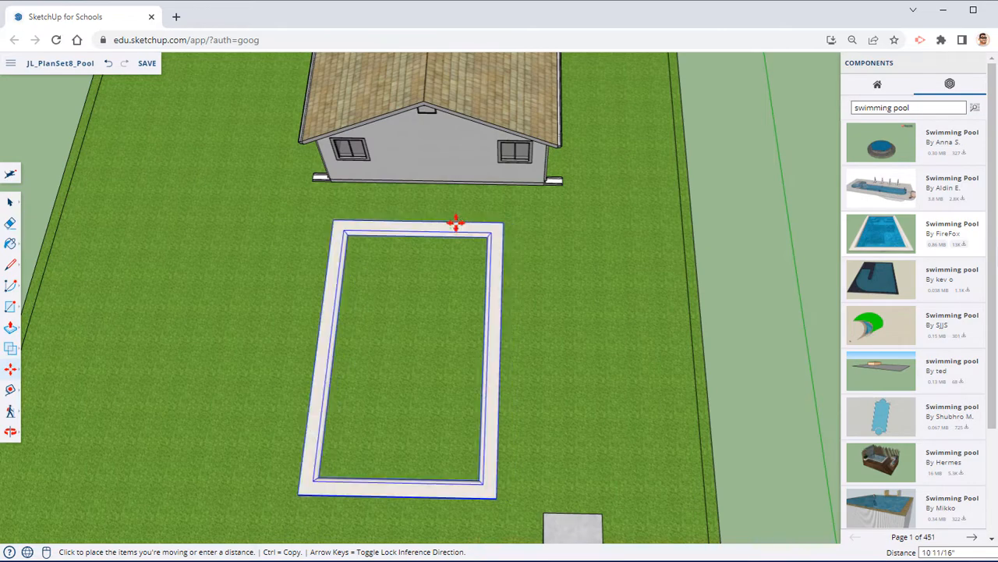
click(457, 224)
Step: Open the plot group for editing and draw a rectangle about 27' 10" by 17' 3" around the pool's outer base
middle_drag(414, 276, 372, 340)
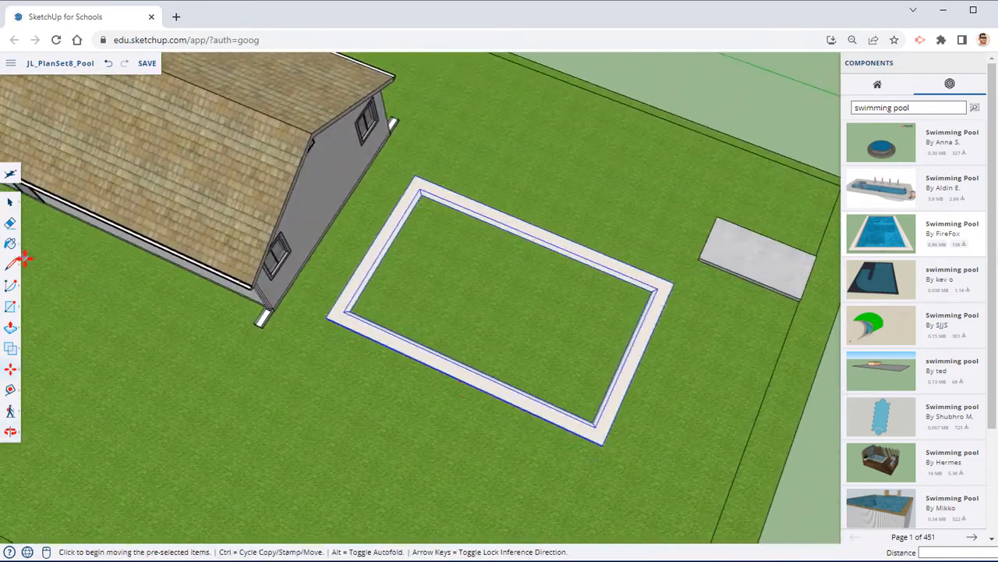
click(10, 306)
mouse_move(156, 289)
middle_down()
mouse_move(585, 216)
mouse_move(442, 343)
mouse_move(551, 346)
mouse_move(805, 411)
mouse_move(473, 346)
mouse_move(492, 330)
middle_up()
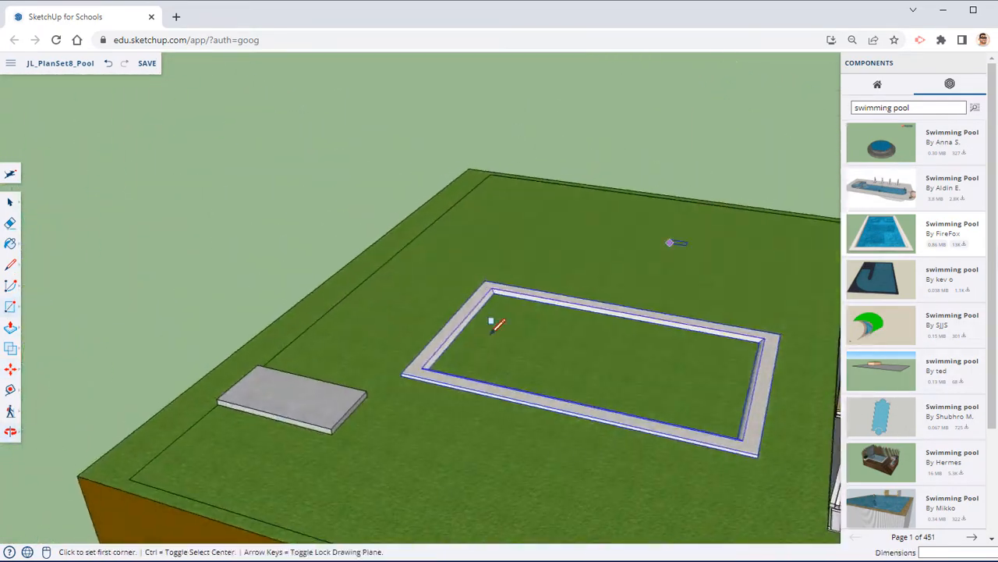
scroll(491, 321, up, 5)
right_click(412, 302)
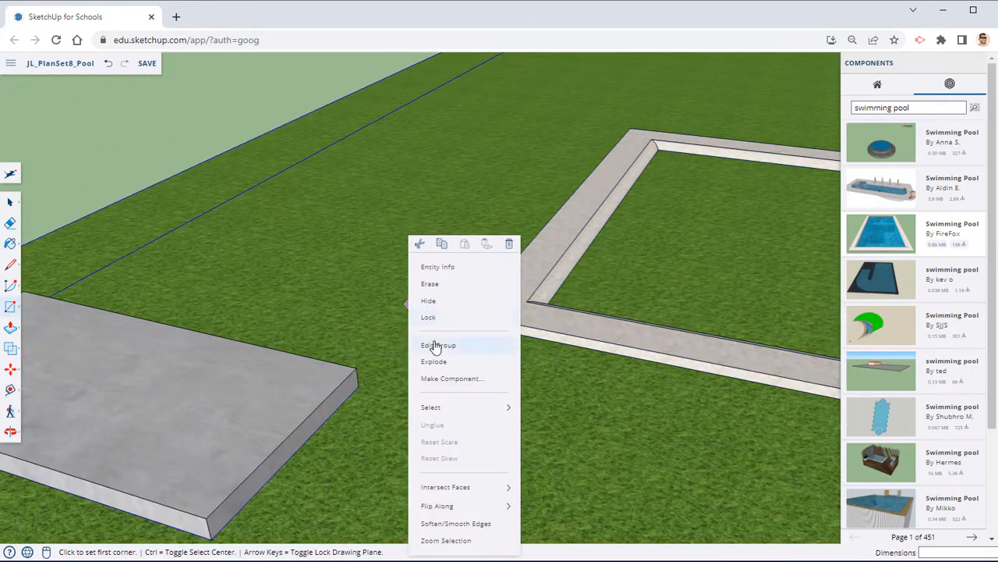
click(435, 347)
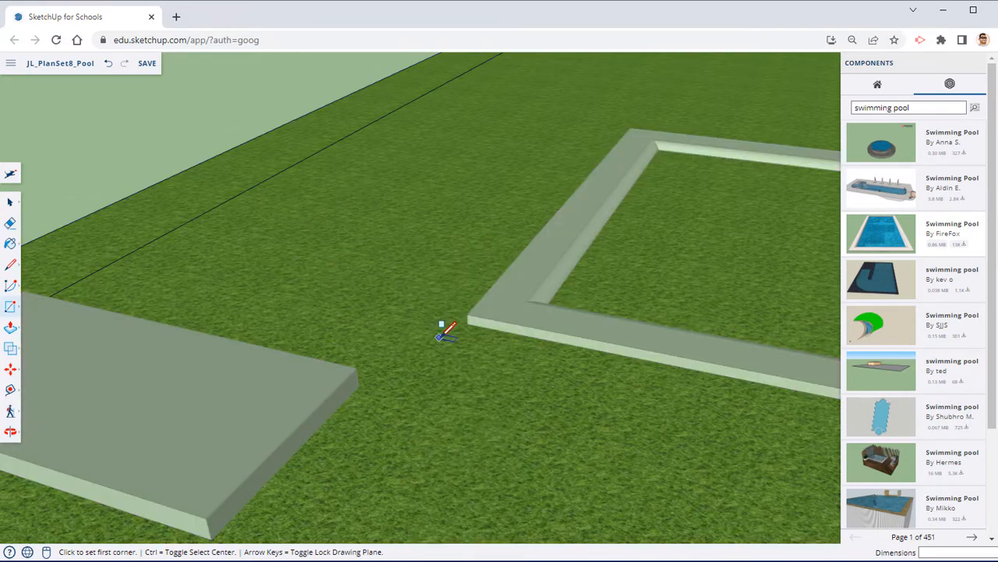
click(472, 316)
middle_drag(472, 317, 383, 170)
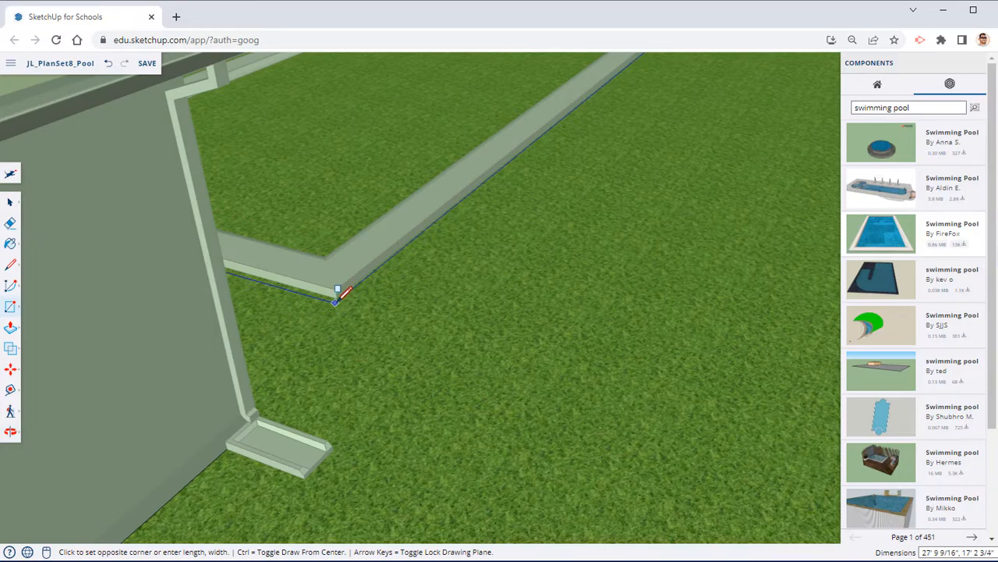
click(379, 273)
middle_drag(378, 273, 446, 312)
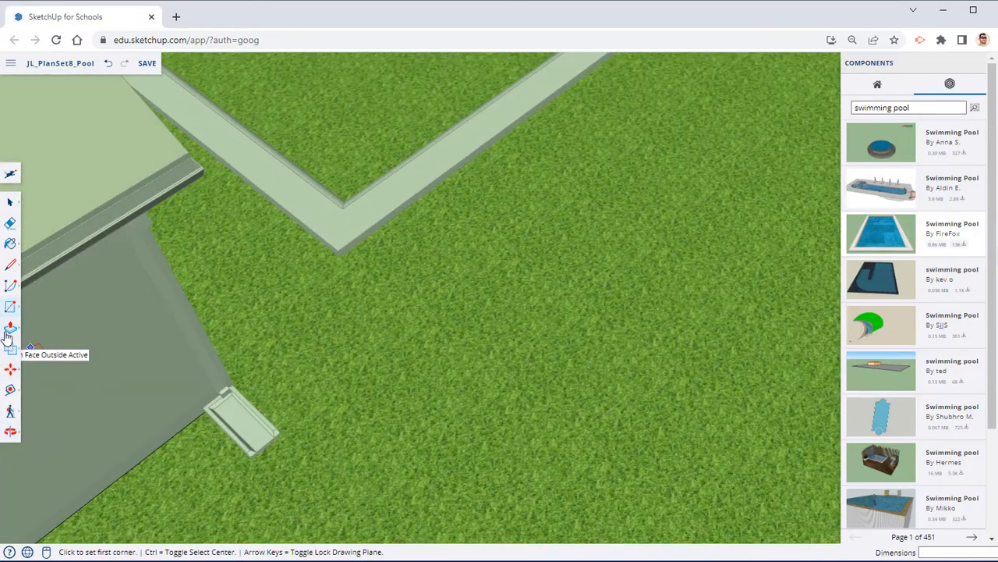
Step: Push the pool rectangle down about 9' 8" to the plot's bottom edge to cut the pool opening, and close the group
click(10, 327)
middle_drag(317, 219, 356, 435)
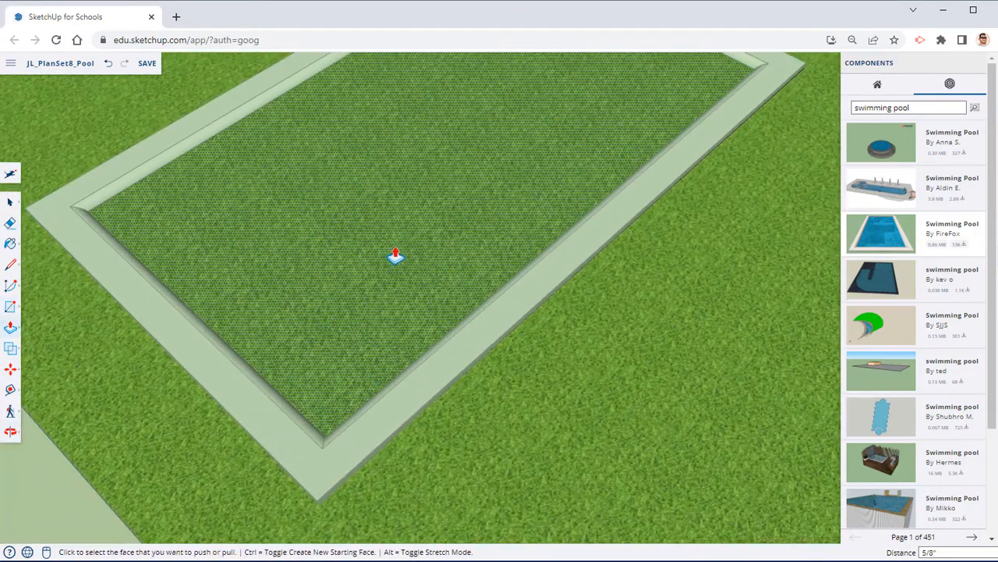
click(423, 274)
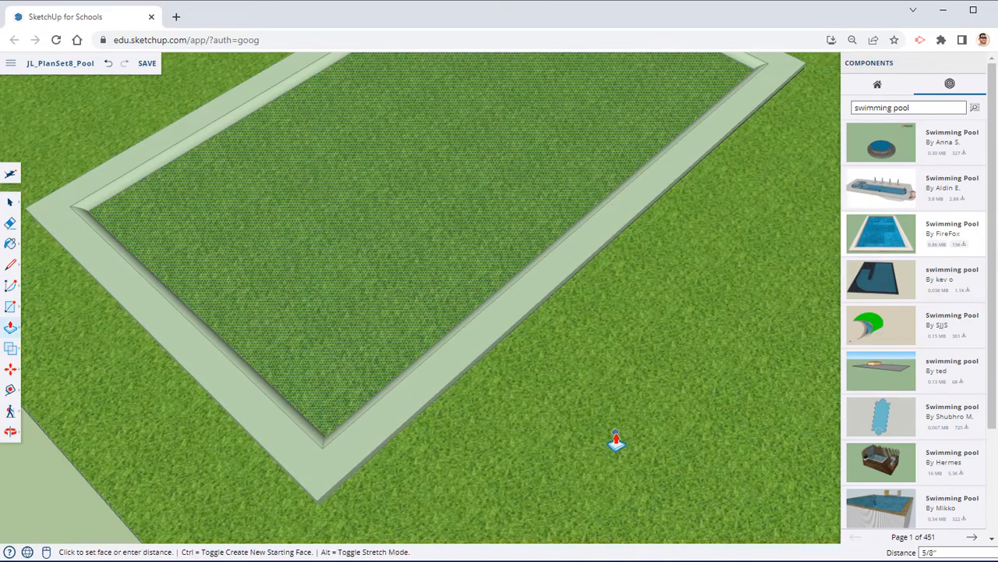
middle_drag(616, 441, 571, 248)
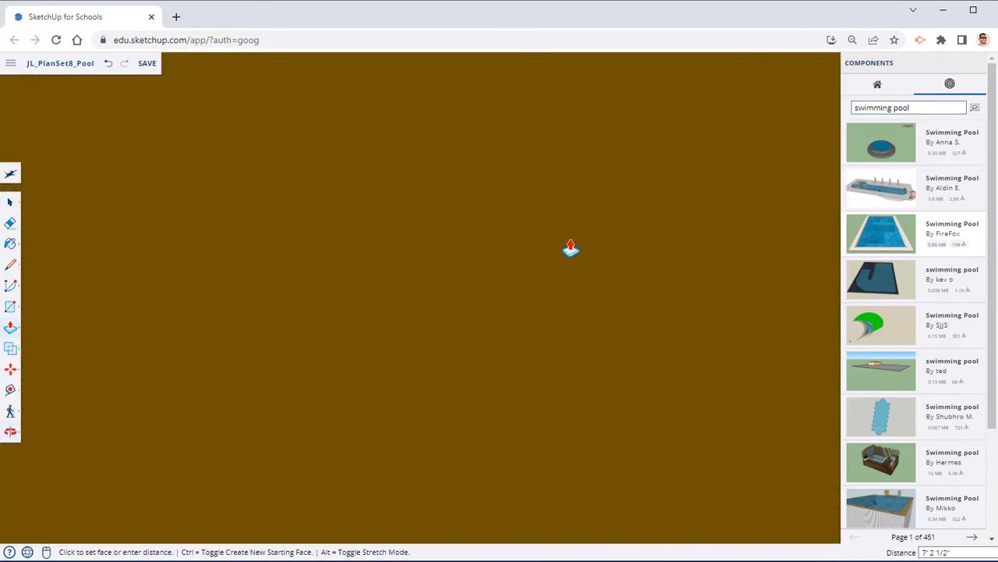
scroll(584, 248, down, 5)
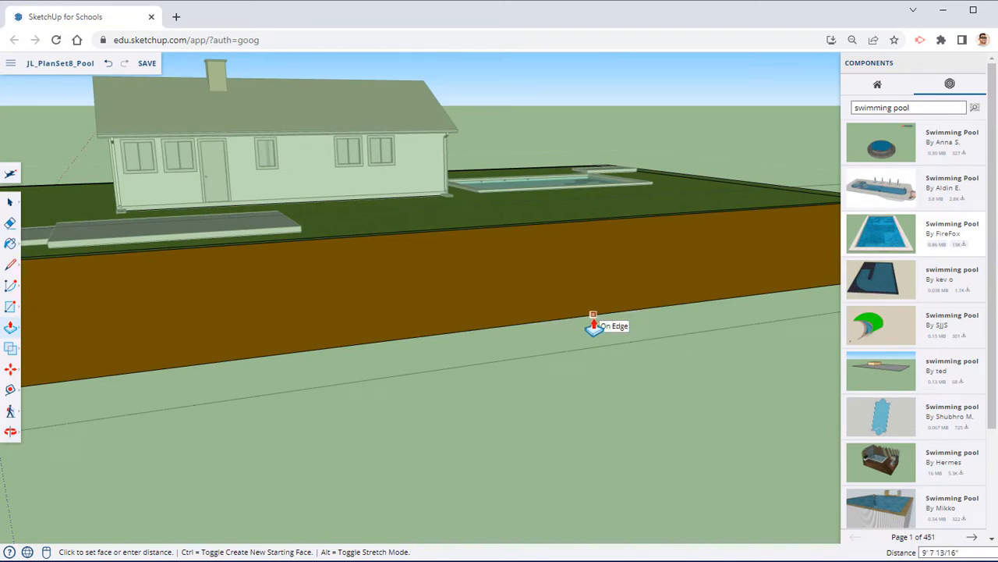
middle_drag(597, 261, 599, 328)
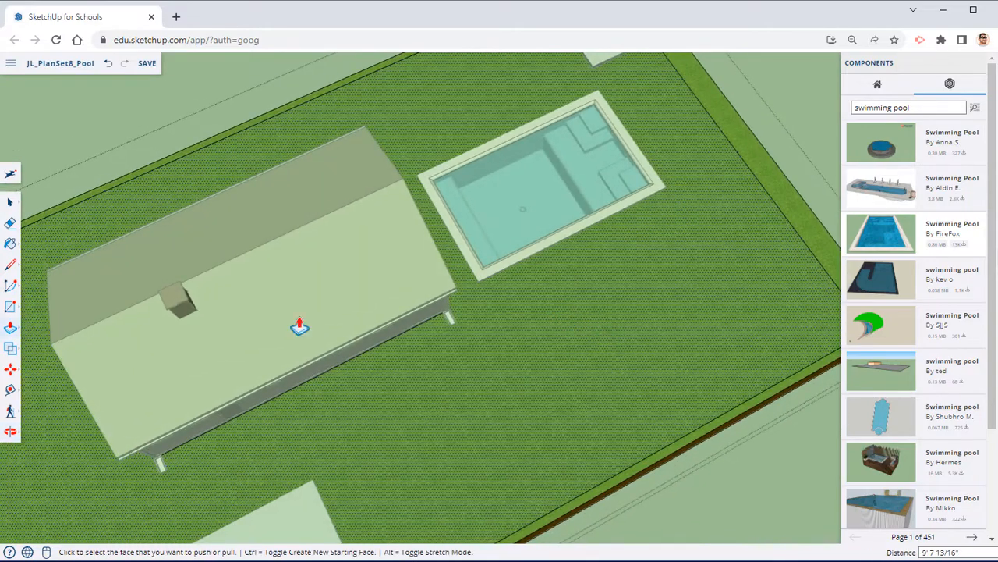
click(10, 202)
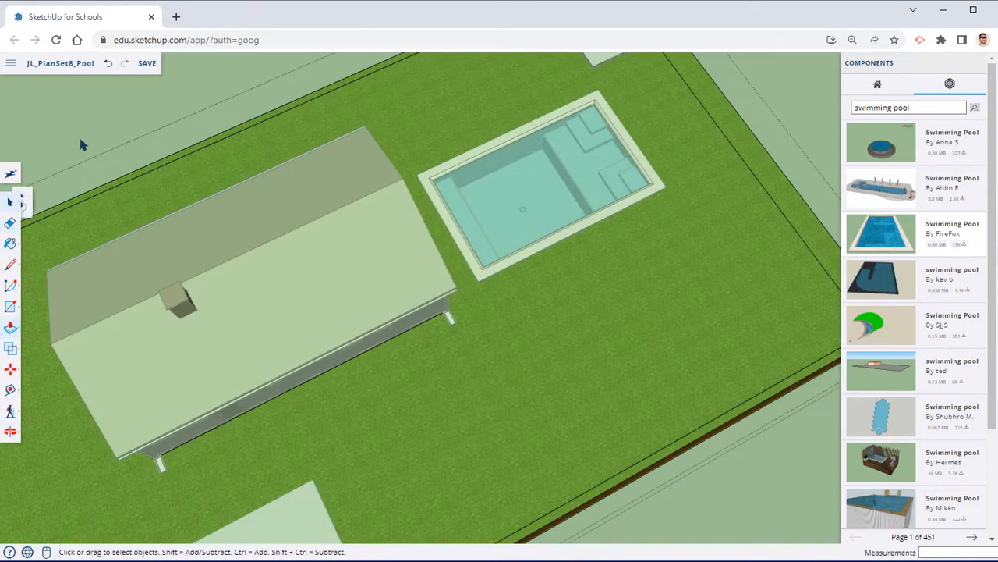
right_click(89, 120)
click(117, 149)
middle_drag(538, 223, 188, 308)
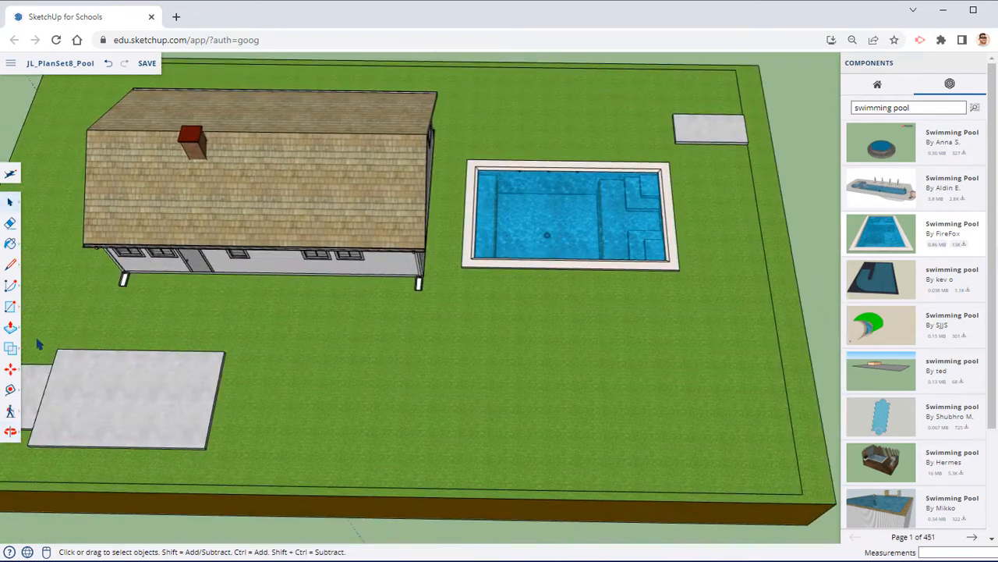
Step: Place a guide along the base of the house's front wall and a parallel guide 4' out from it
click(10, 389)
scroll(362, 259, up, 5)
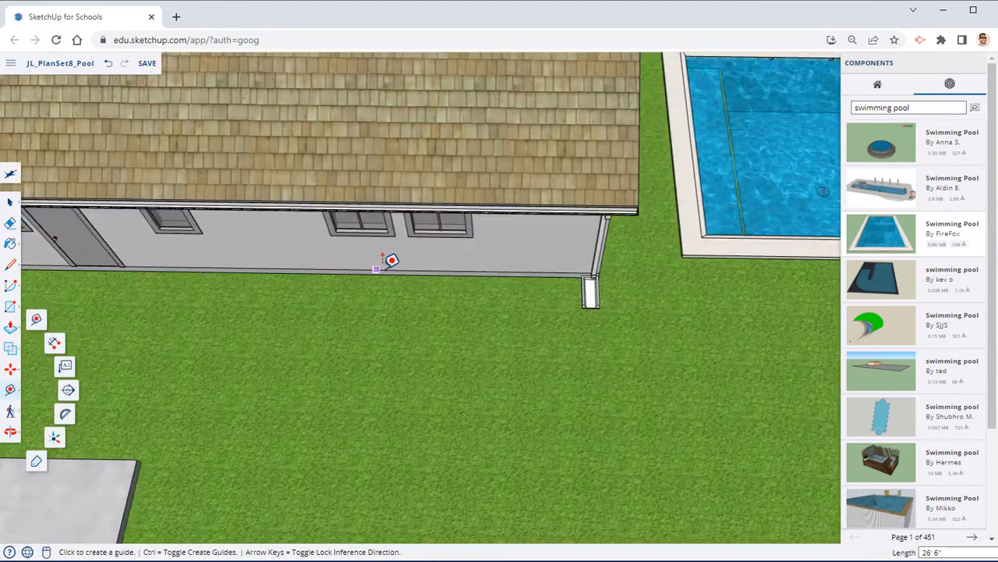
click(391, 265)
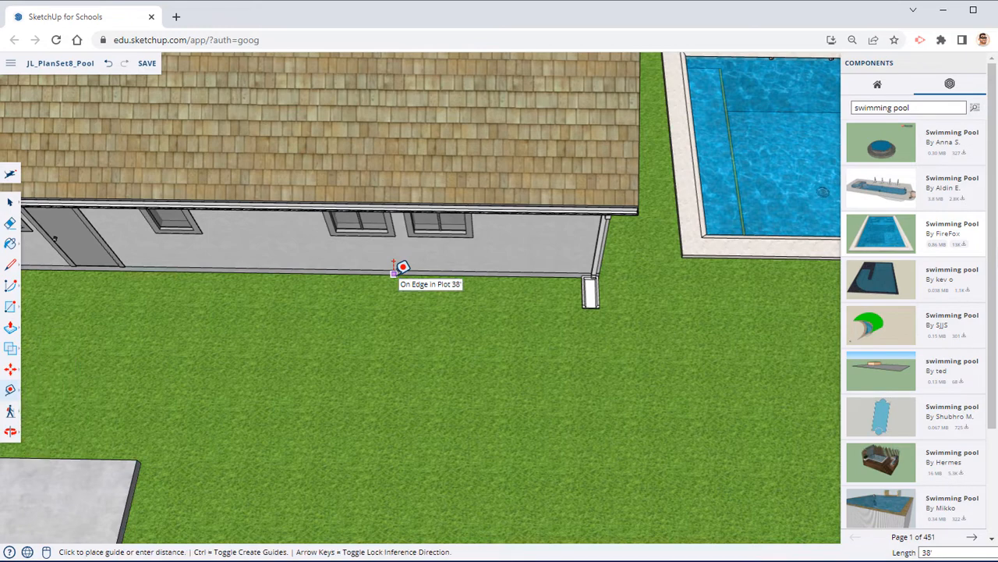
middle_drag(478, 343, 443, 225)
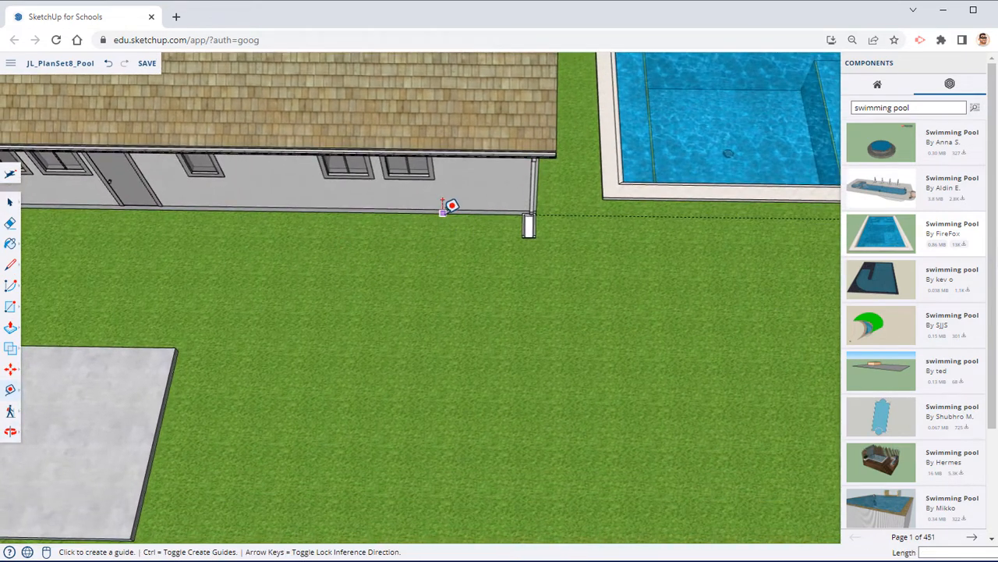
click(442, 212)
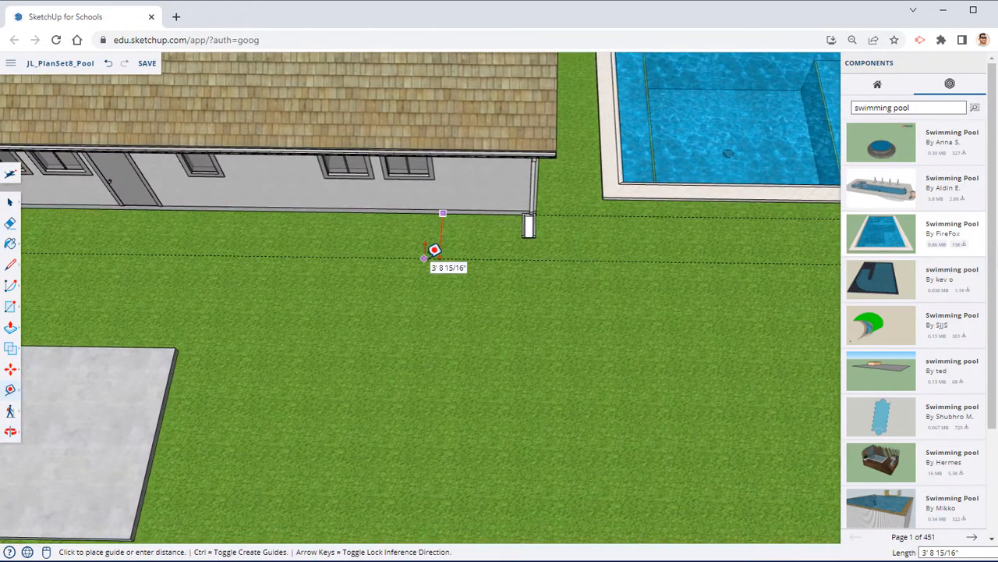
text(4')
key(Return)
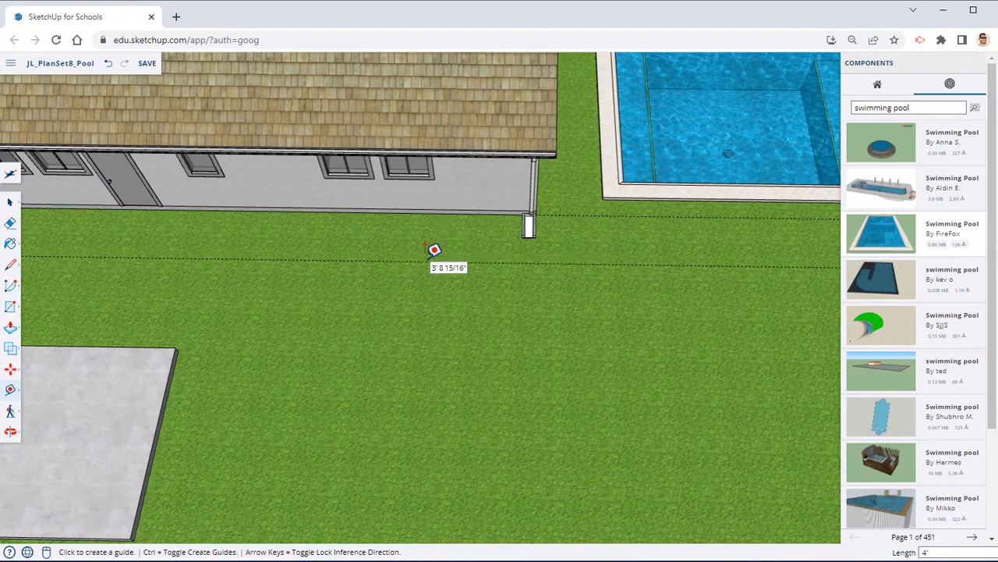
Step: Place a guide along the garage slab's driveway-side edge and a parallel guide 4' farther out alongside the driveway
middle_drag(428, 297, 631, 237)
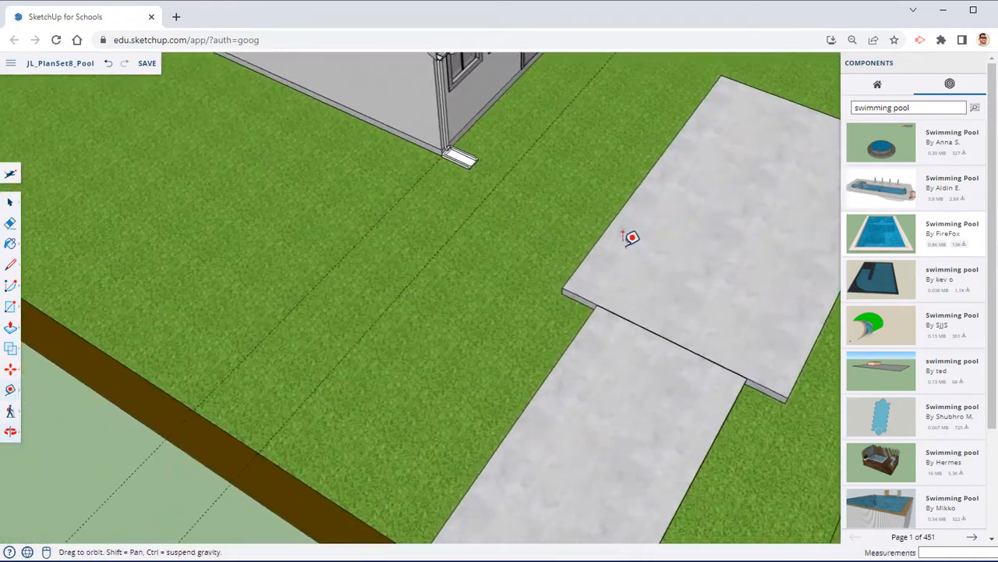
scroll(593, 295, up, 3)
click(572, 304)
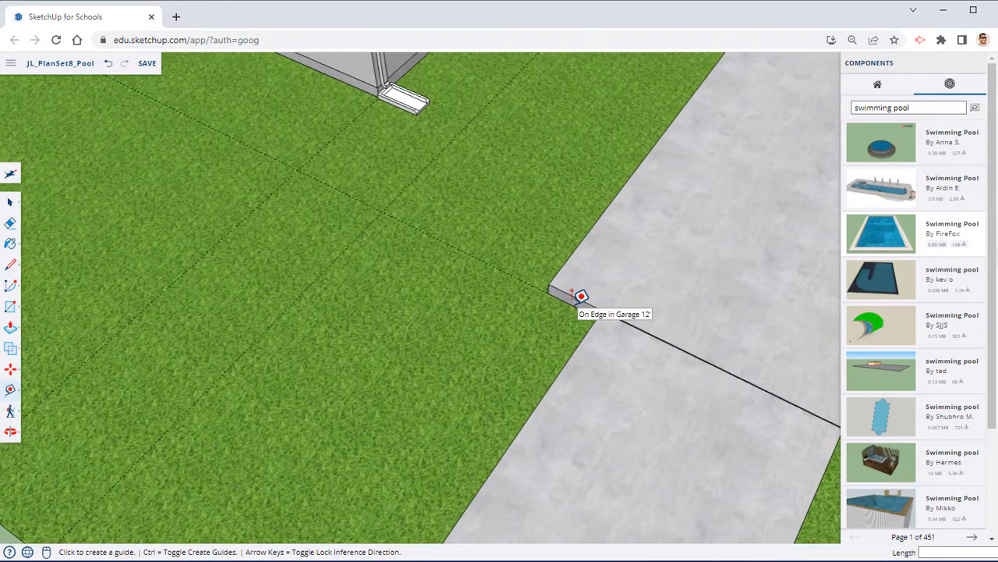
click(464, 374)
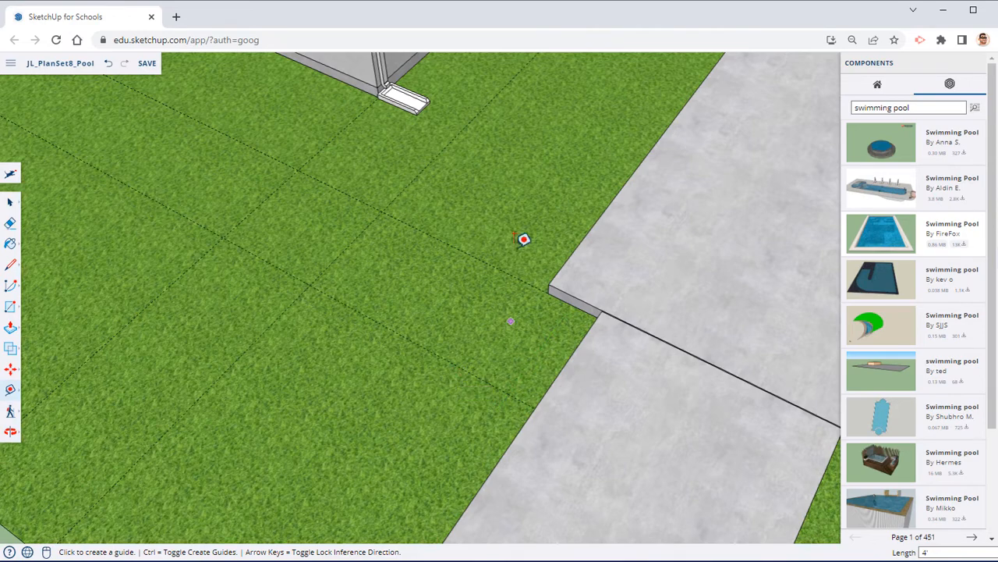
Step: Place a guide 4' out from the garage slab's house-facing edge, parallel to it
middle_drag(526, 238, 818, 270)
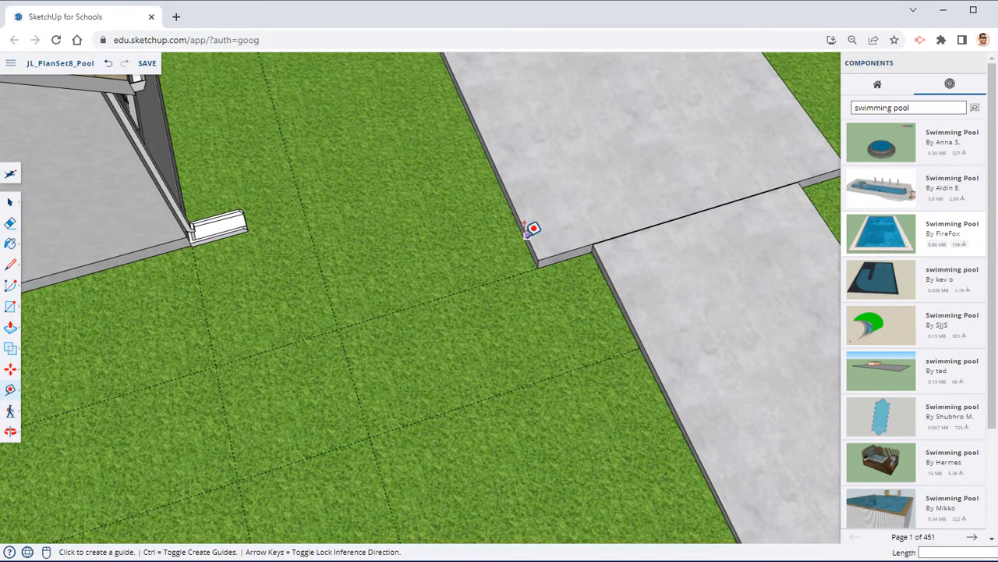
click(524, 235)
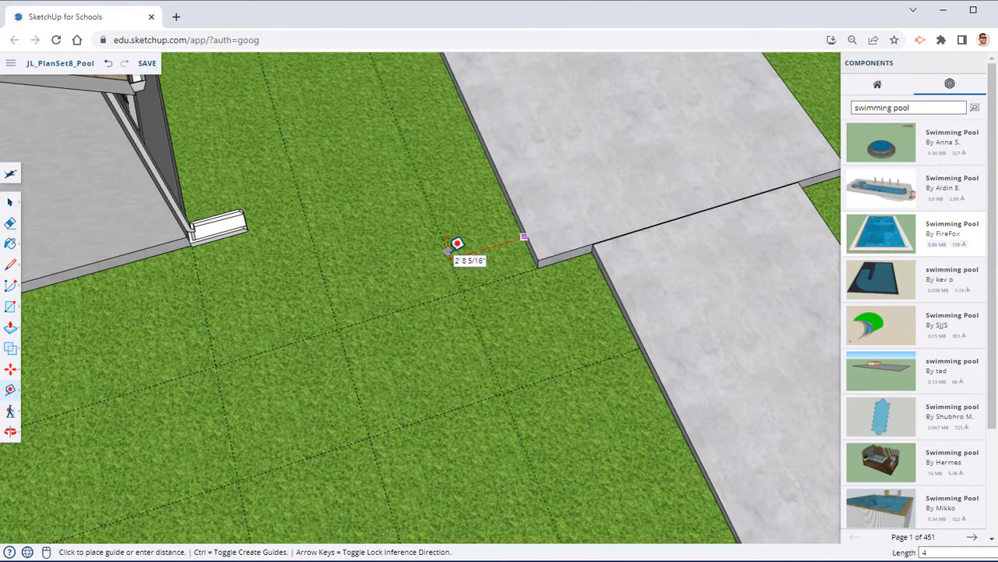
middle_drag(490, 245, 236, 357)
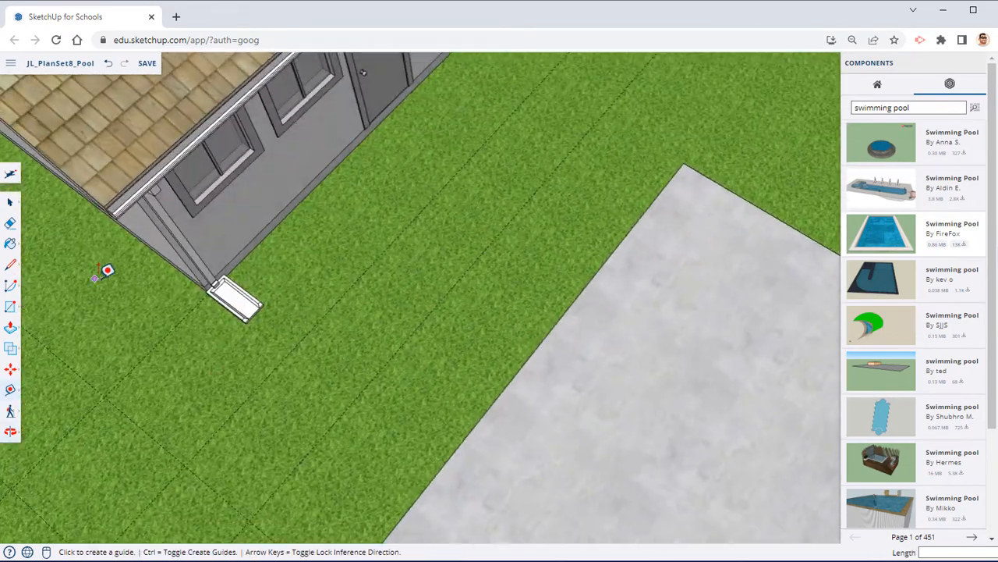
Step: Place a guide along the base of the house's driveway-side end wall and a parallel guide 10' 3" over at the front door's center
middle_drag(107, 270, 167, 335)
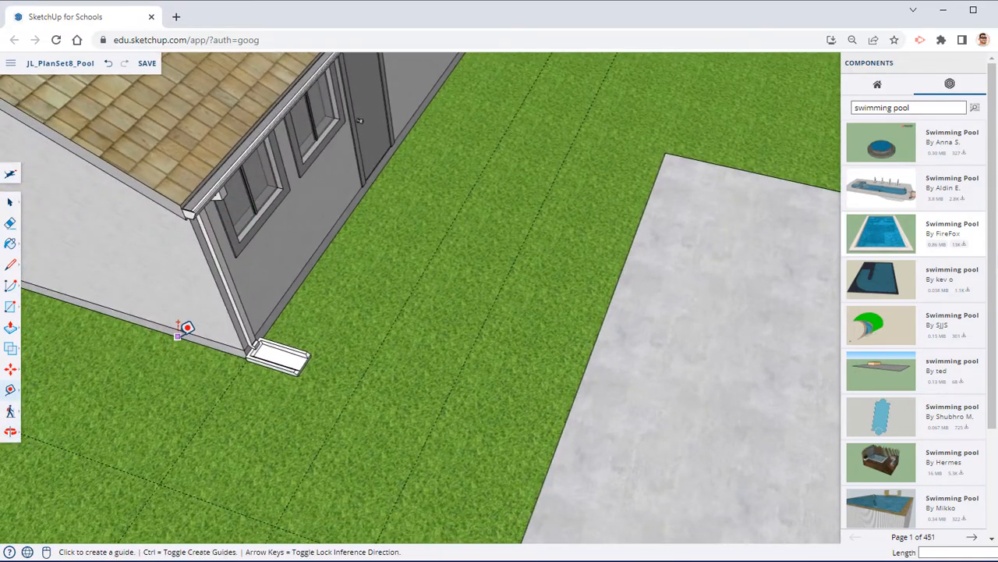
click(179, 328)
middle_drag(312, 250, 205, 294)
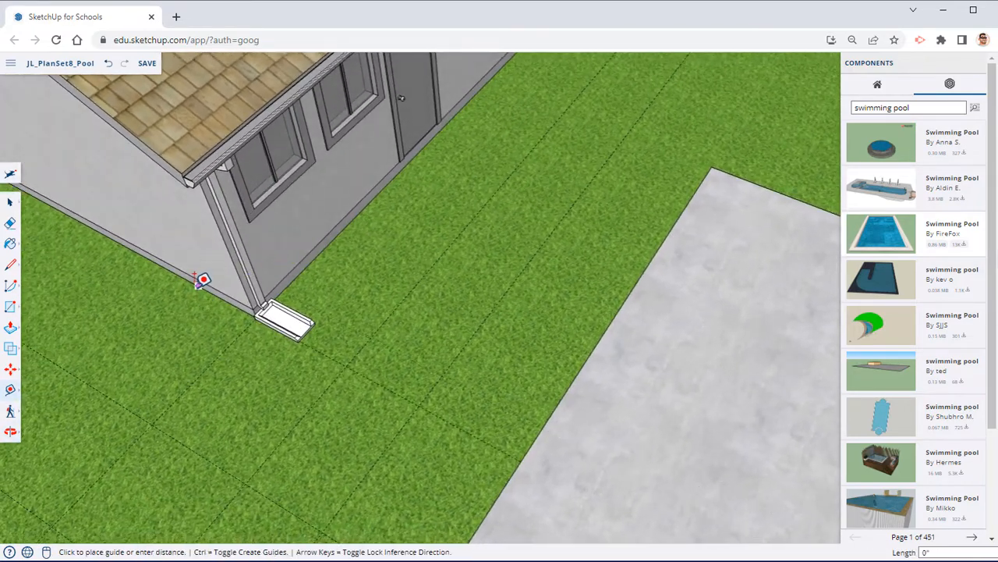
middle_drag(368, 196, 405, 413)
scroll(398, 375, up, 5)
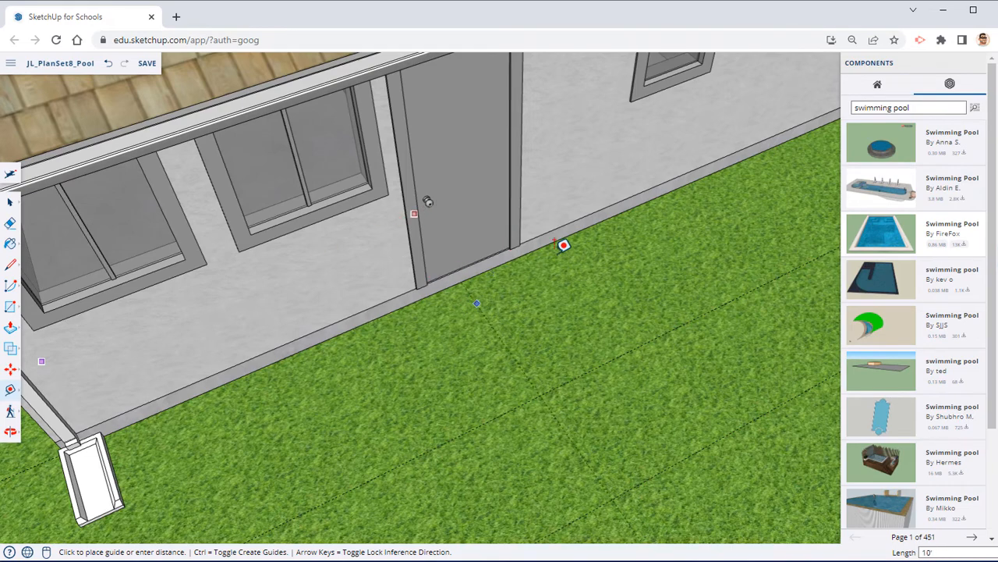
scroll(481, 292, up, 5)
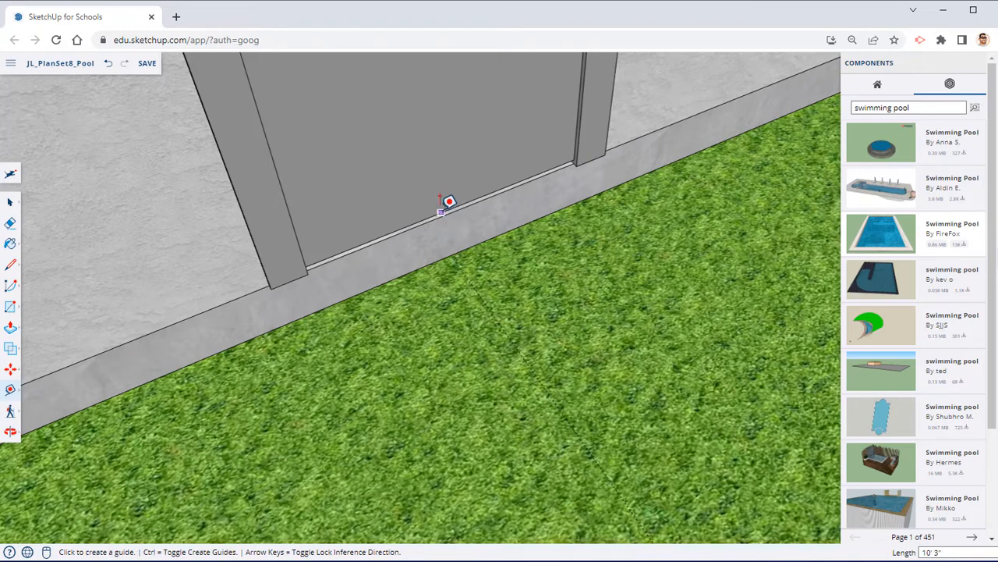
Step: Place two parallel guides on the grass, each 2' to either side of the front door's center guide
middle_drag(520, 343, 414, 221)
click(468, 226)
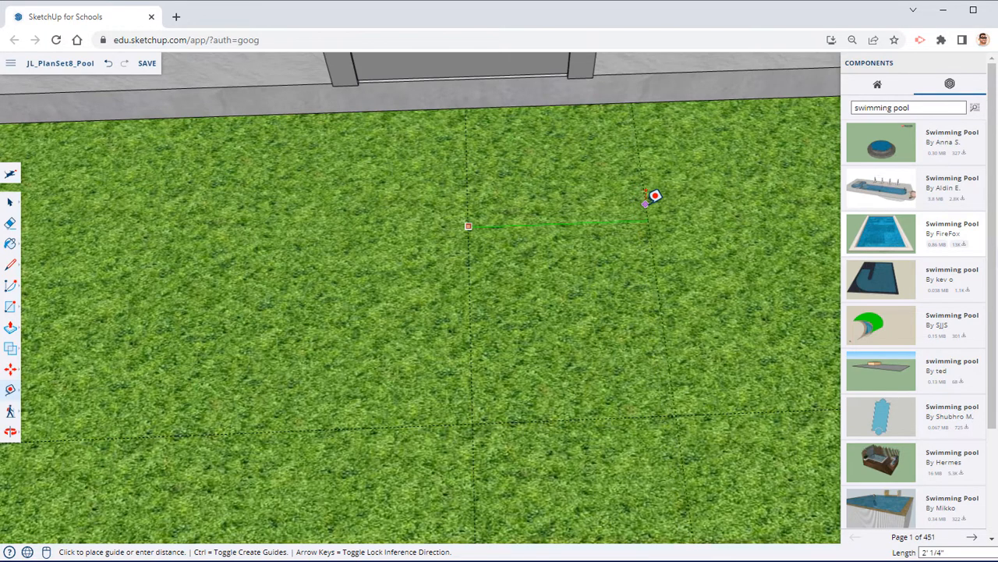
text(2')
key(Return)
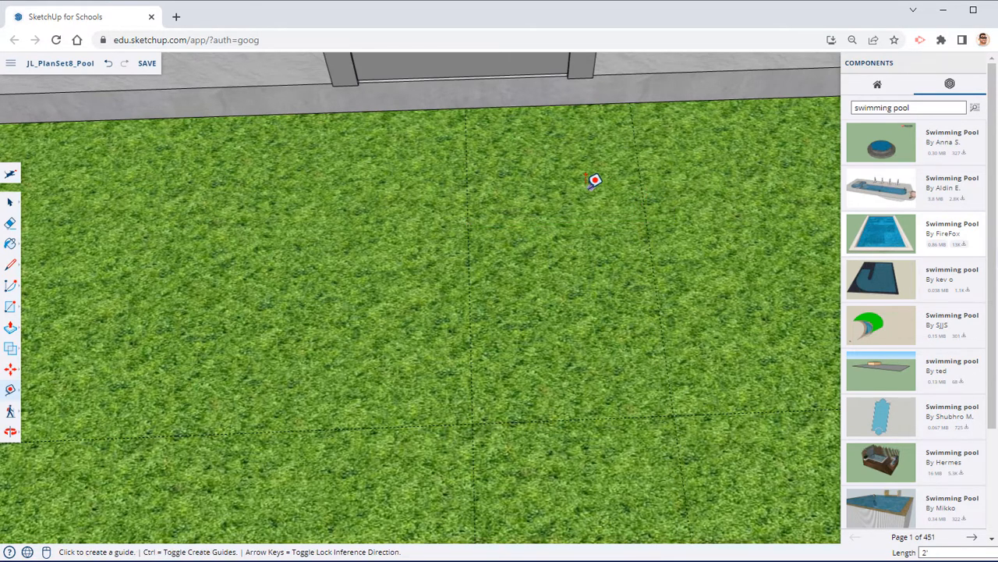
click(471, 243)
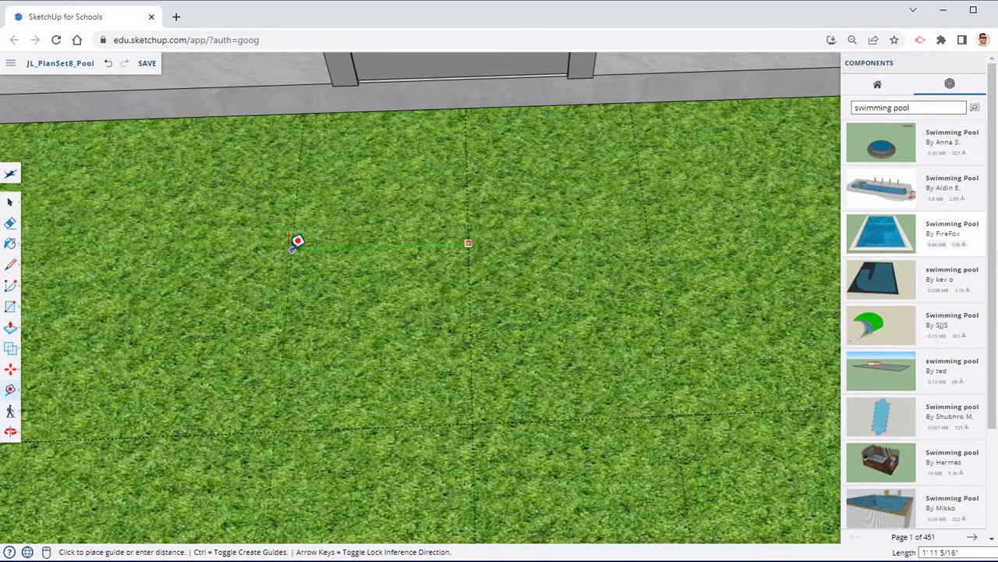
click(287, 241)
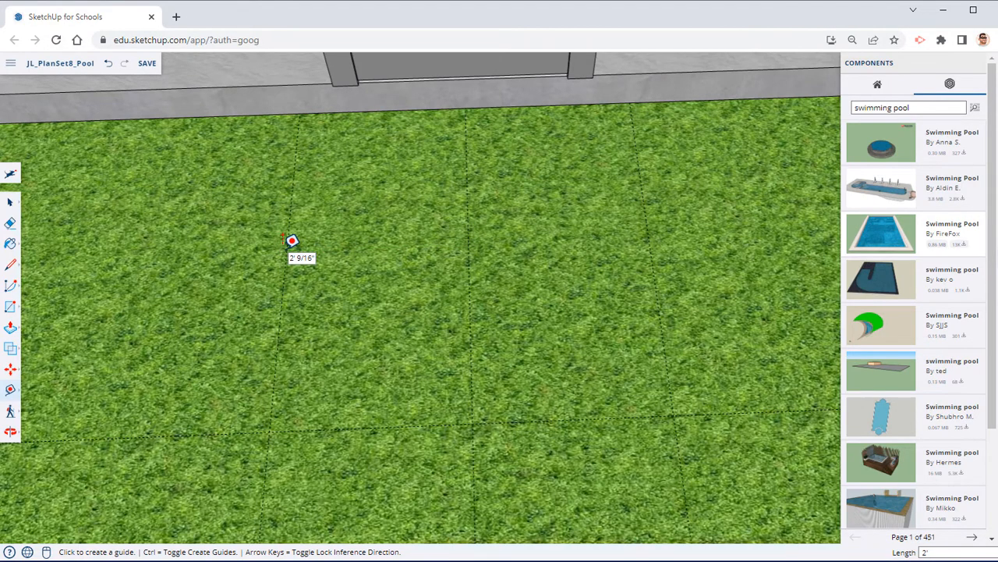
Step: Draw a path rectangle from the inner corner between garage slab and driveway to the crossing of the two outer 4' guides
middle_drag(292, 240, 457, 272)
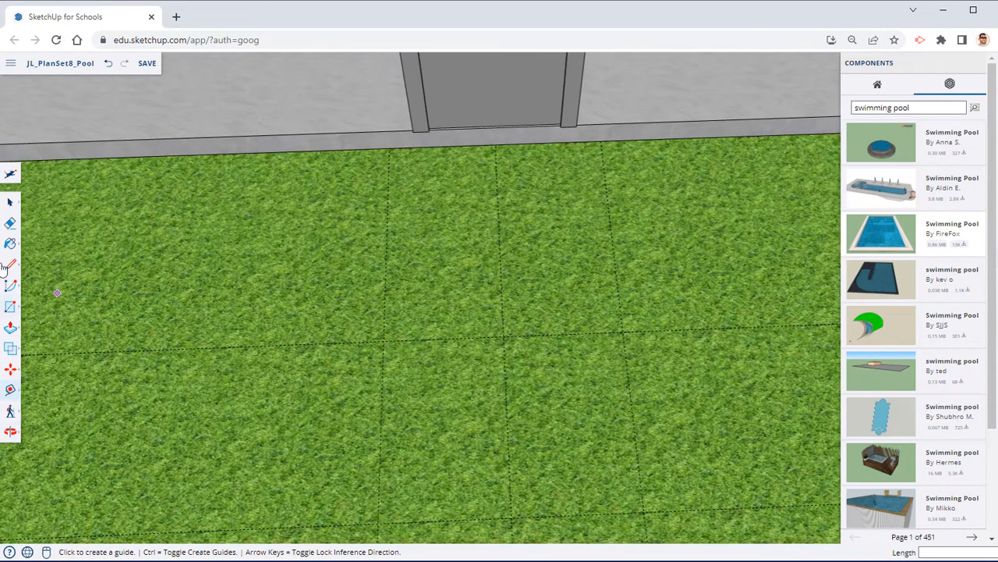
click(10, 307)
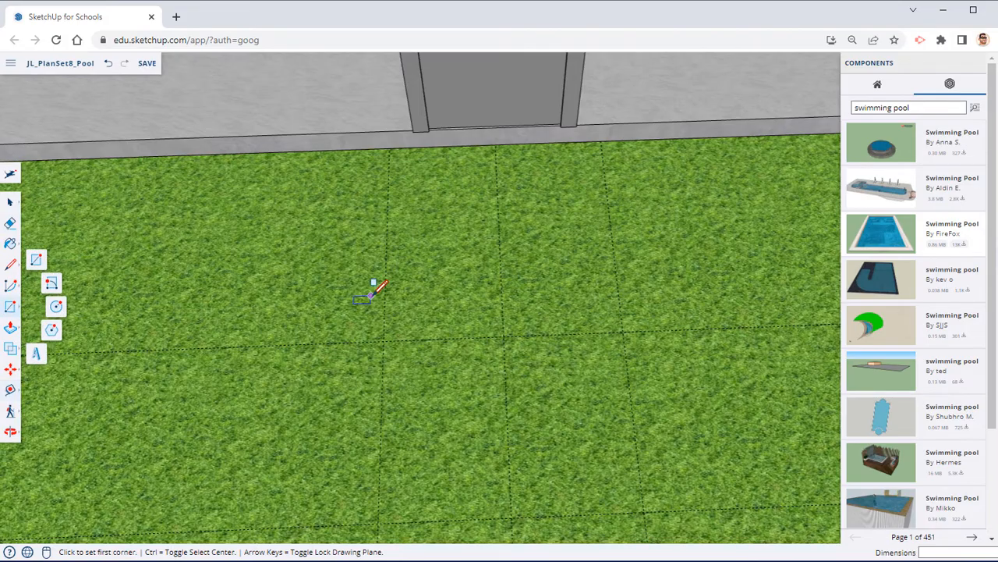
middle_drag(373, 290, 796, 207)
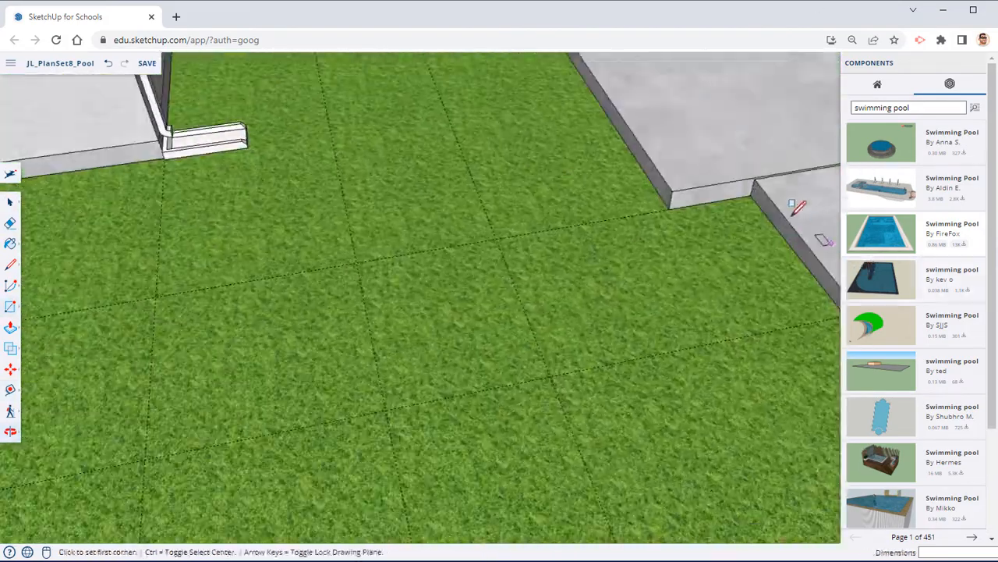
click(751, 195)
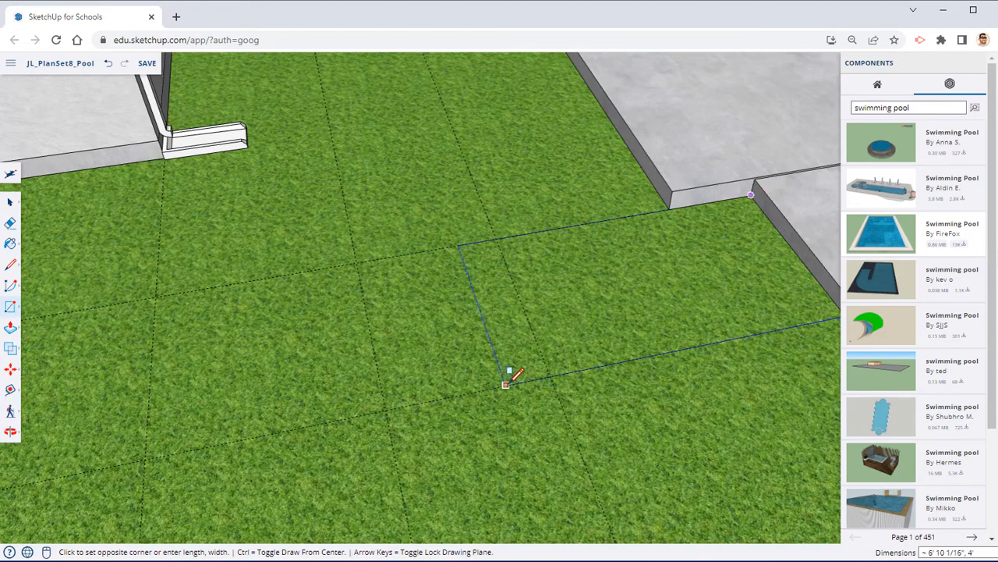
click(549, 376)
Step: Draw a 17' 3" by 4' path rectangle along the garage slab's house-facing edge, ending at the far door-path guide
middle_drag(546, 367, 667, 269)
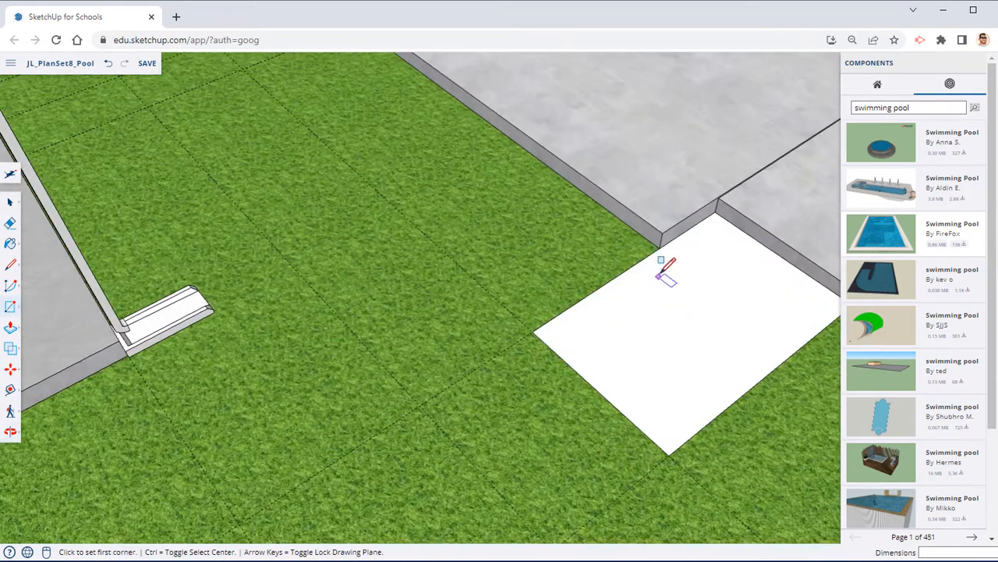
click(662, 238)
middle_drag(528, 151, 531, 394)
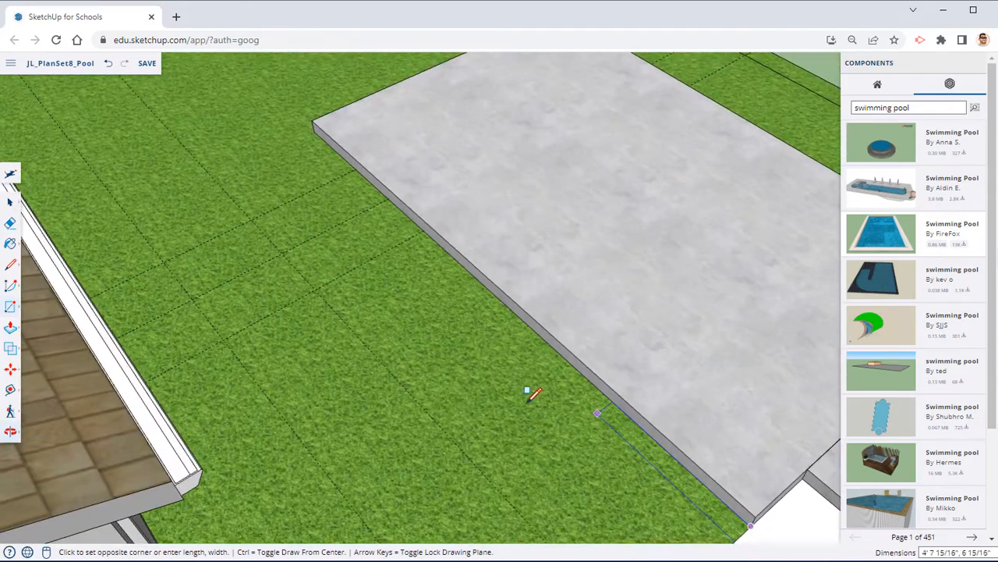
click(252, 219)
Step: Draw a 7' by 4' path rectangle linking the garage-side path to the house wall at the front door
middle_drag(285, 223, 433, 240)
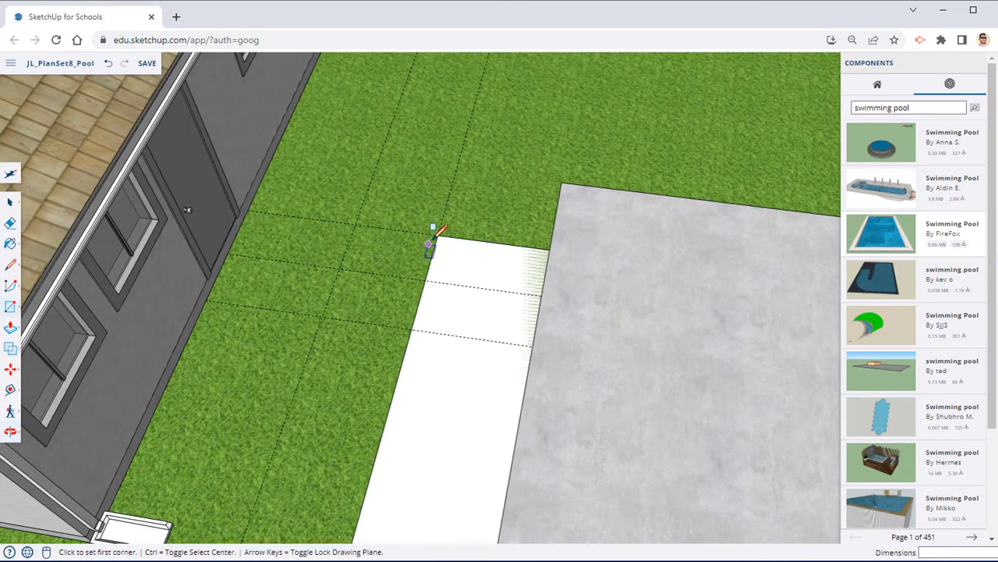
click(438, 233)
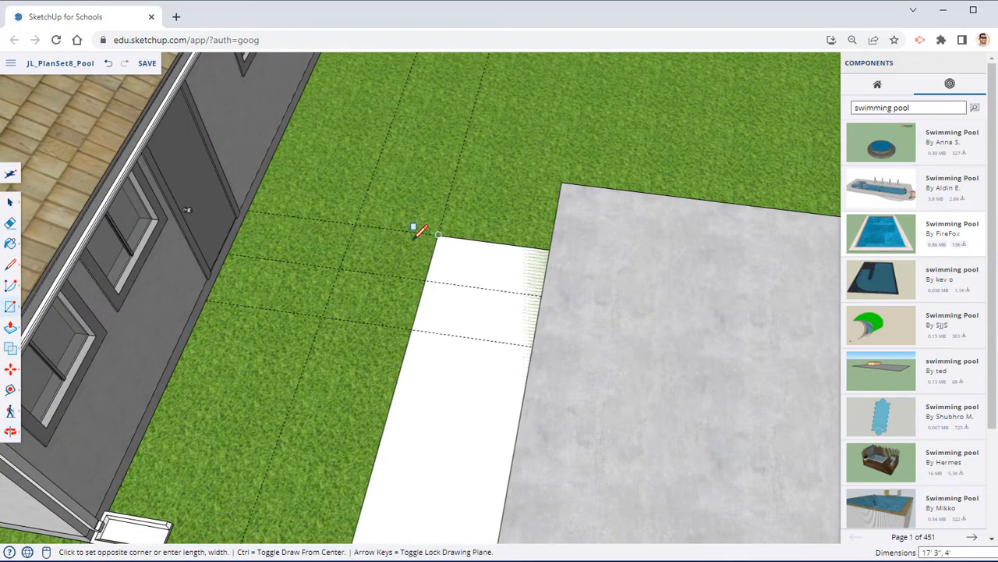
click(207, 299)
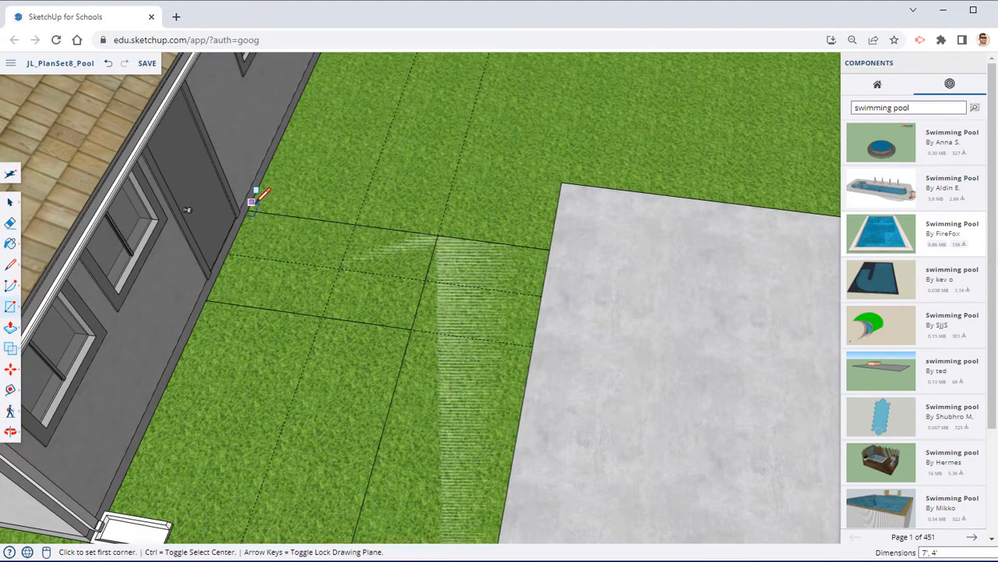
middle_drag(248, 205, 341, 351)
scroll(448, 270, down, 5)
middle_drag(448, 270, 167, 338)
key(F1)
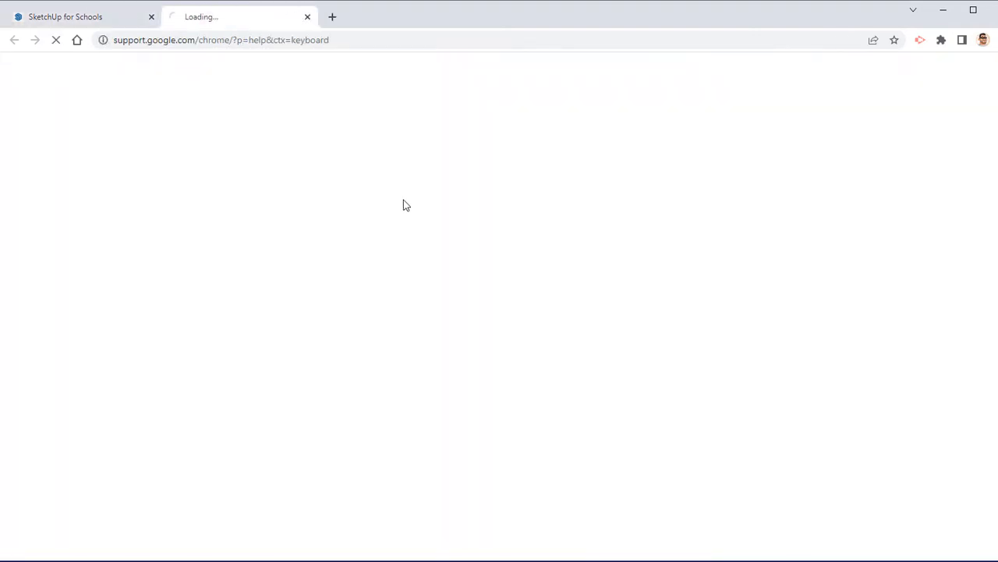
click(307, 17)
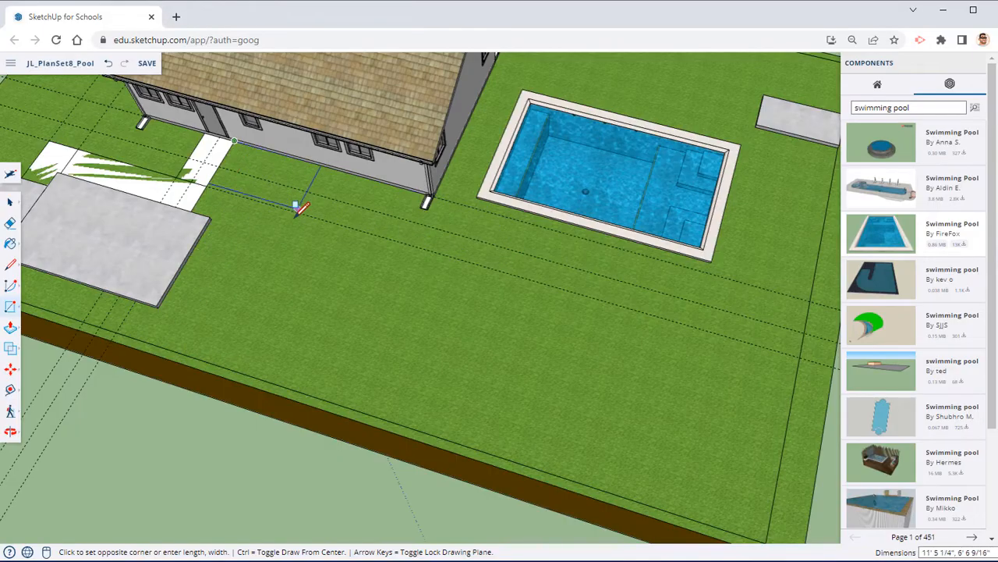
key(Escape)
Step: Place a guide along the base of the house's pool-side end wall, extending across the front yard
scroll(473, 160, up, 4)
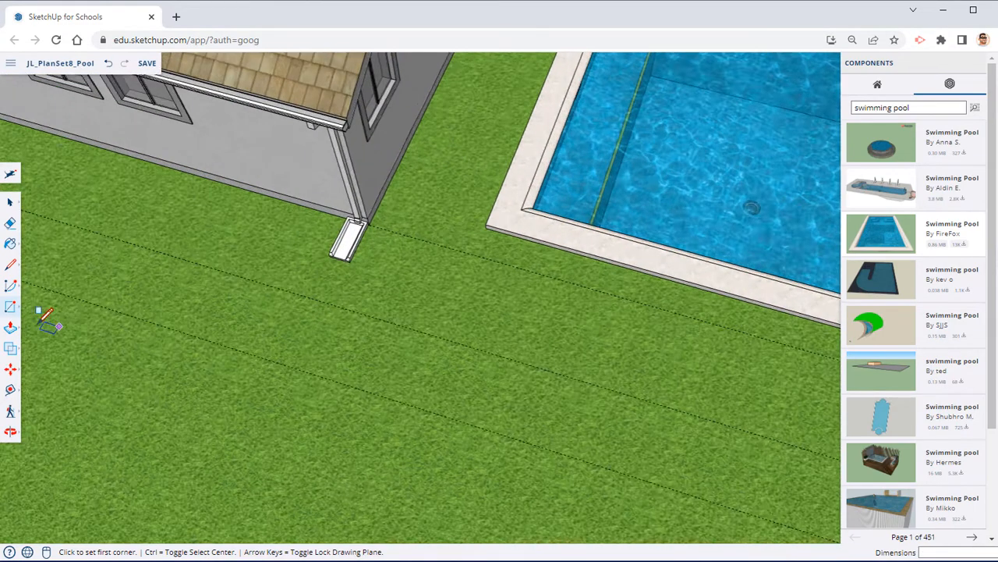
click(10, 389)
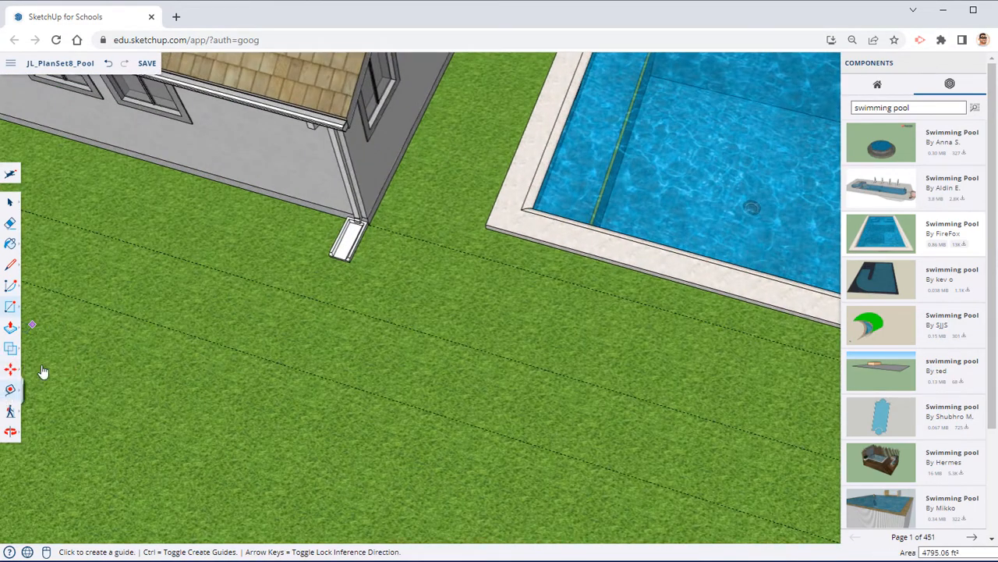
click(397, 178)
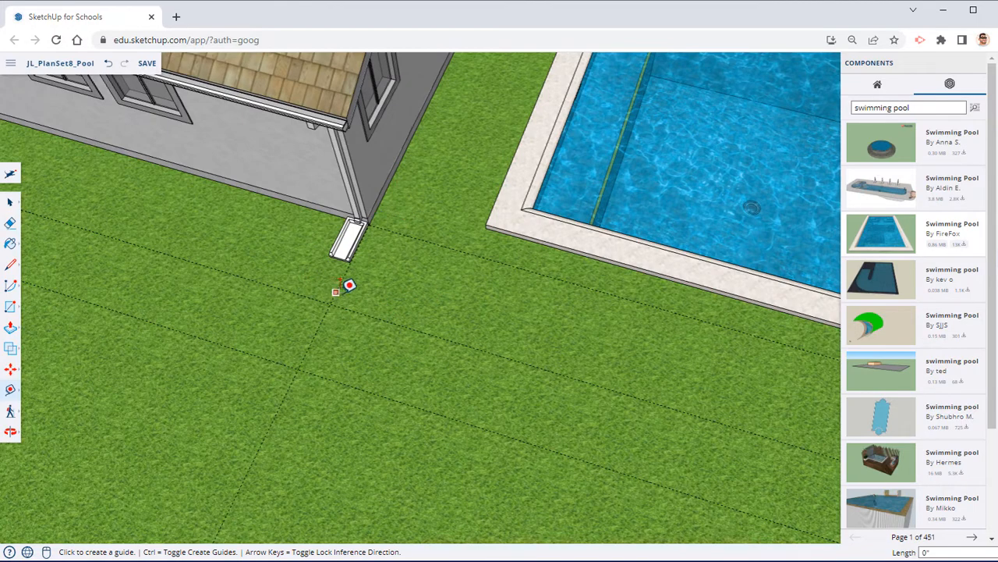
Step: Draw a 4' wide path rectangle along the house's front wall from the door path to the pool-side end wall guide
middle_drag(349, 285, 475, 281)
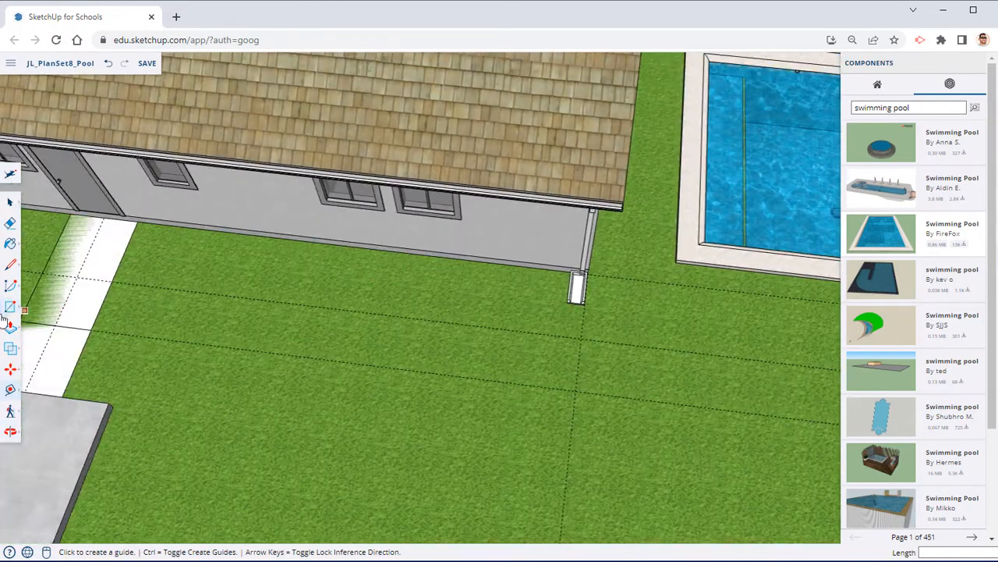
click(11, 307)
click(138, 220)
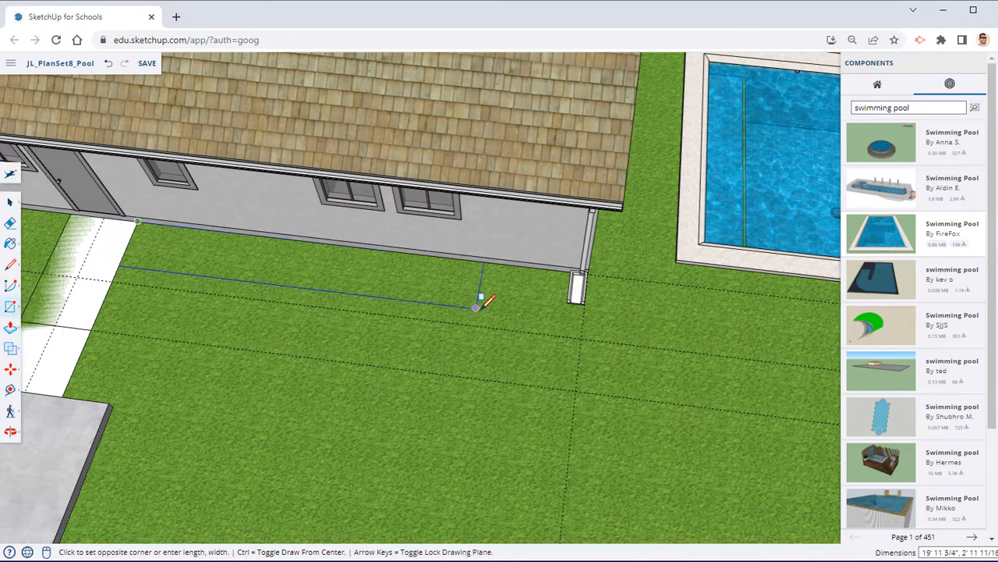
click(581, 335)
Step: Open the front downspout group for editing and select the splash block at the house's pool-side corner
click(10, 225)
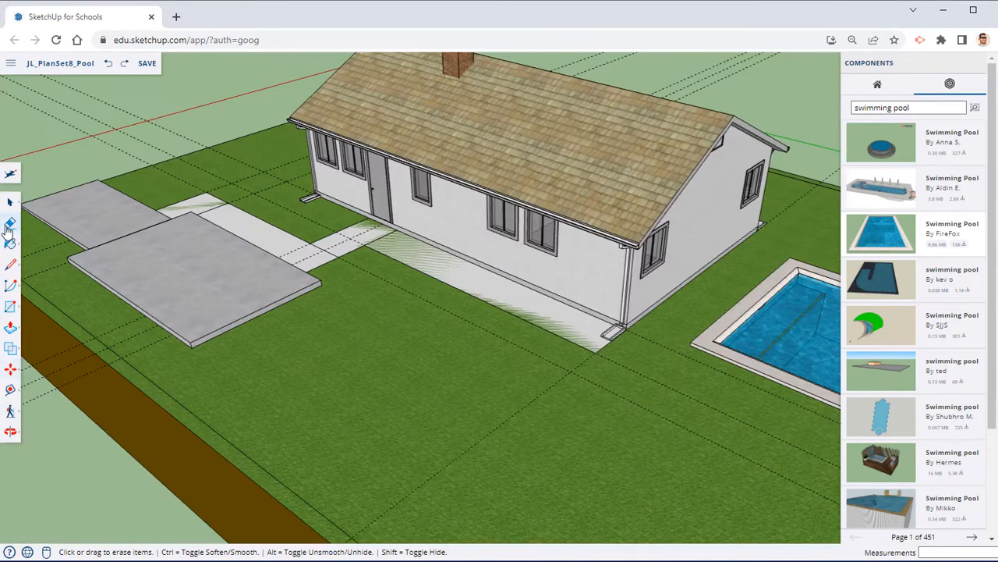
click(10, 205)
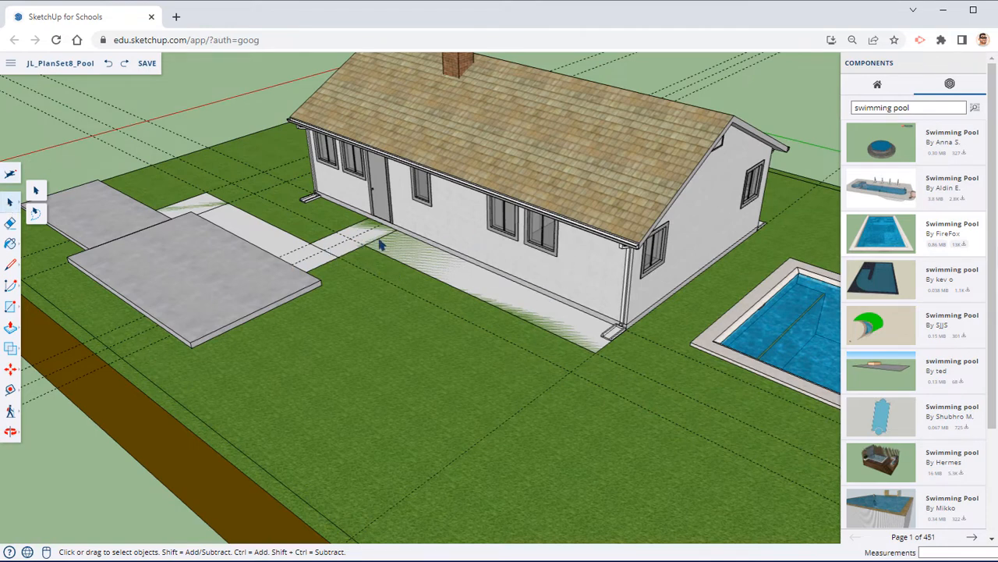
scroll(599, 318, up, 3)
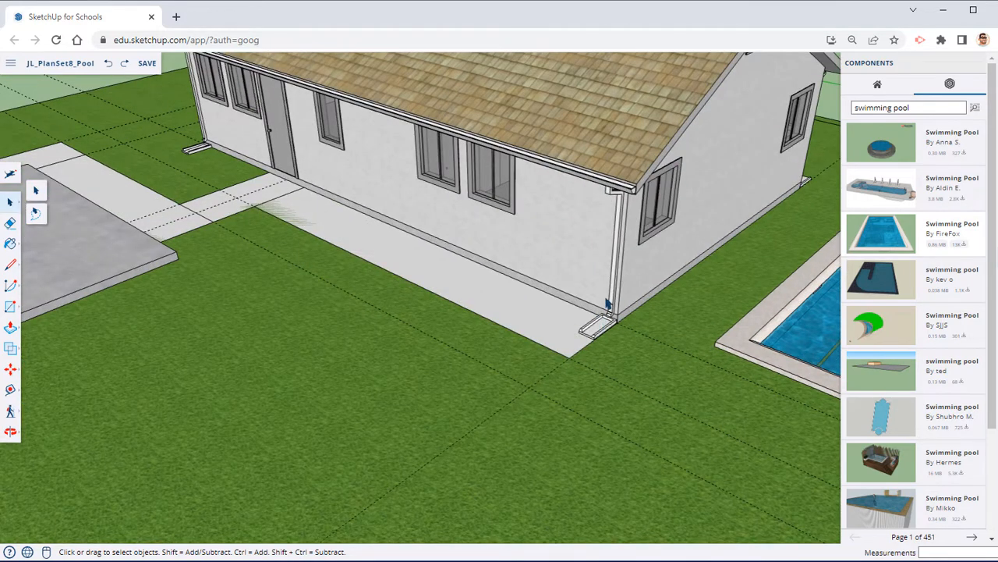
click(608, 331)
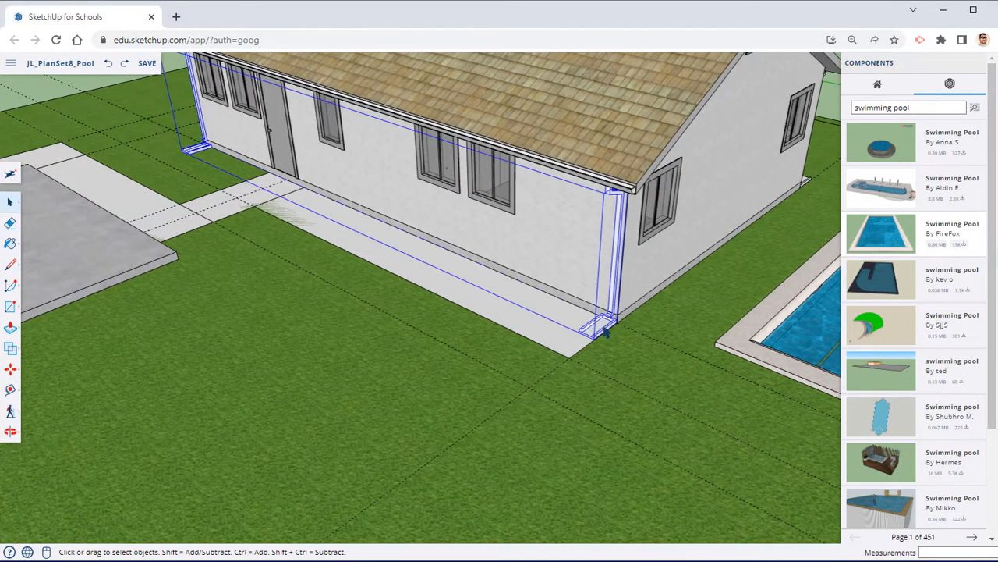
right_click(605, 330)
click(632, 361)
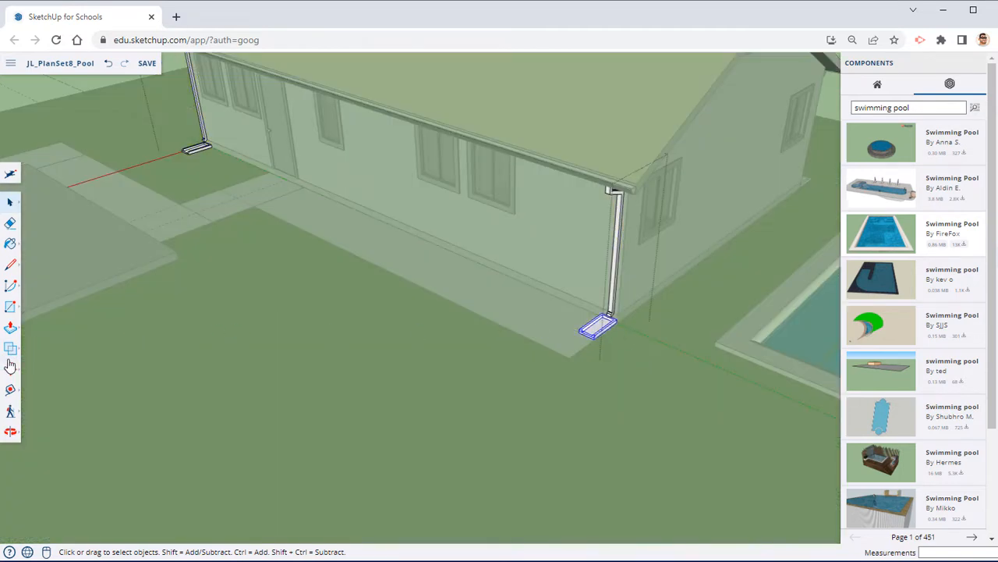
Step: Raise the splash block at the house's pool-side front corner by 3 inches, and close the downspout group
click(9, 369)
scroll(569, 365, up, 5)
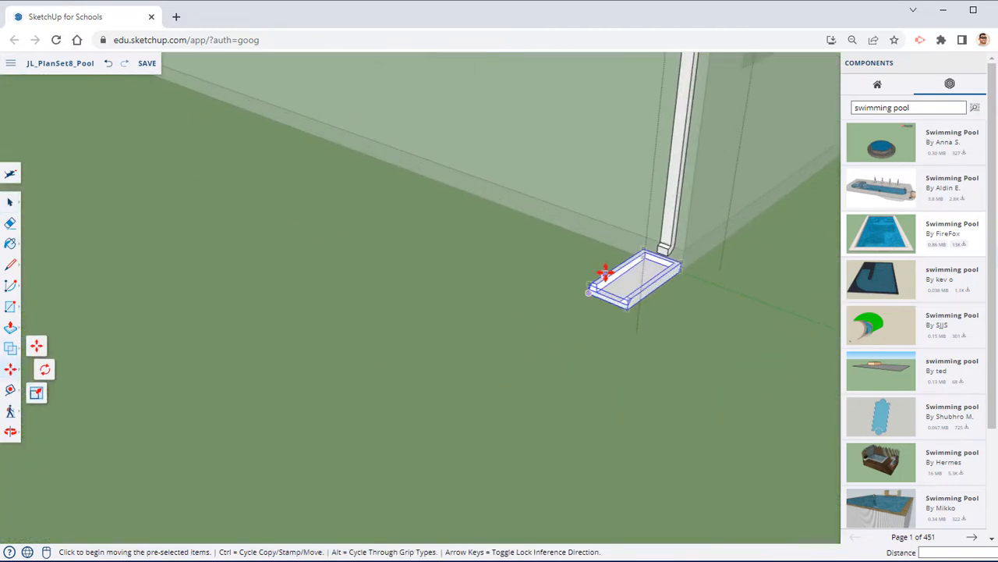
middle_drag(602, 273, 670, 336)
scroll(729, 326, up, 2)
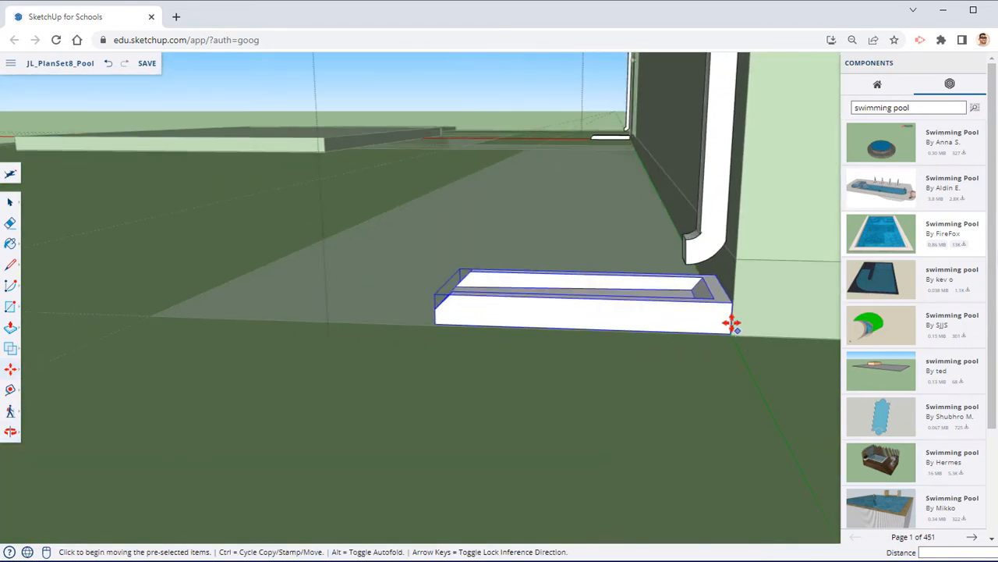
scroll(729, 330, up, 3)
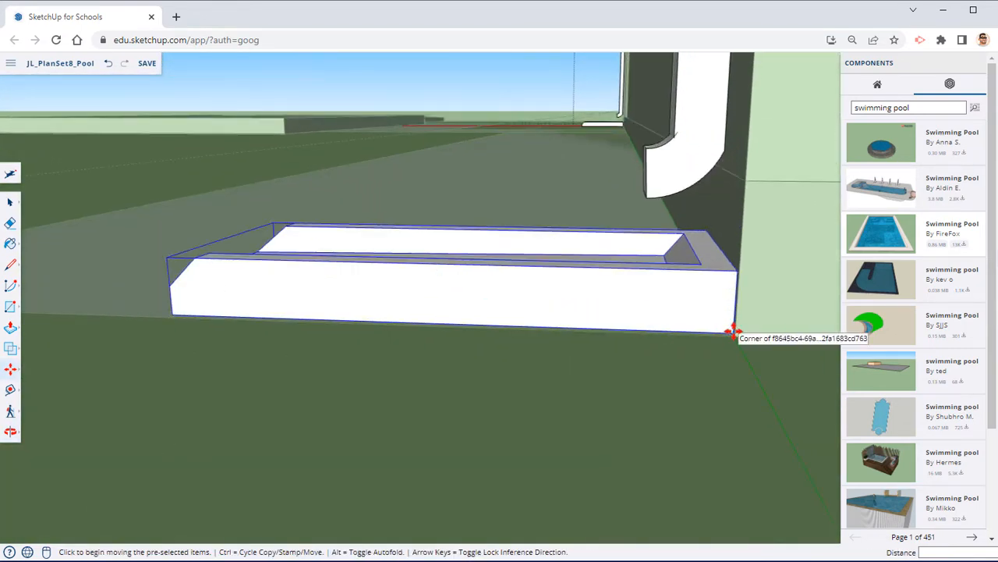
click(734, 331)
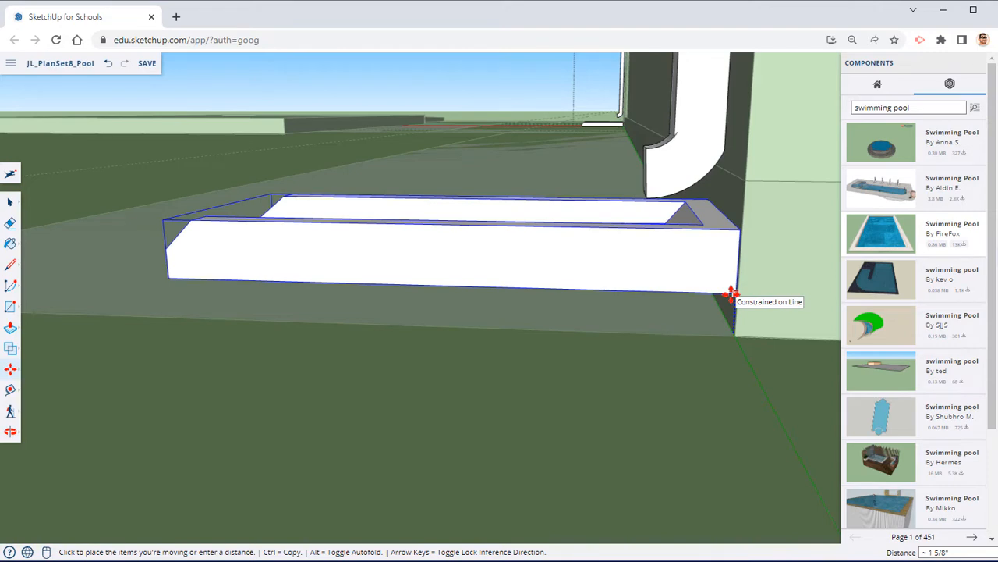
key(Return)
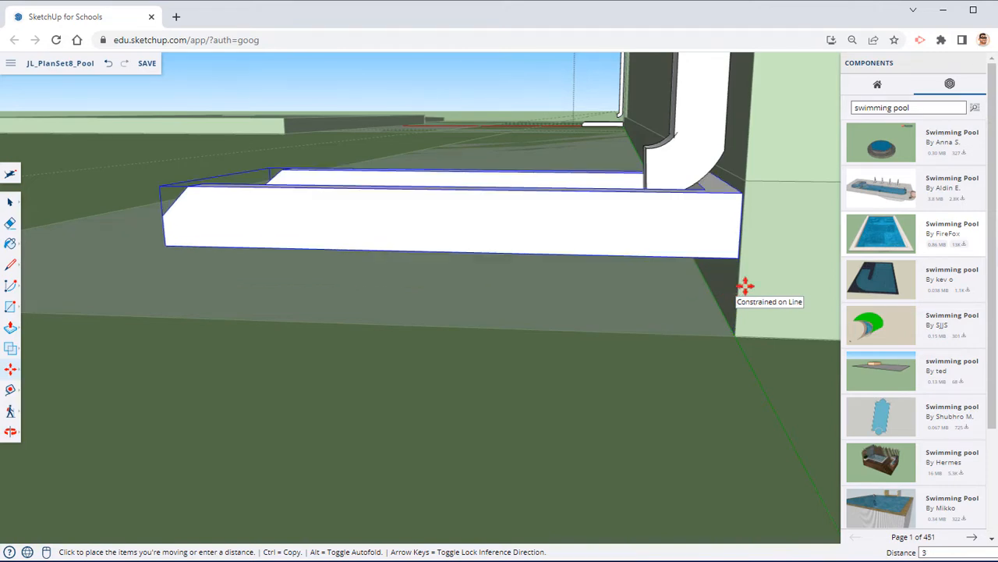
middle_drag(599, 245, 686, 336)
middle_drag(606, 276, 717, 279)
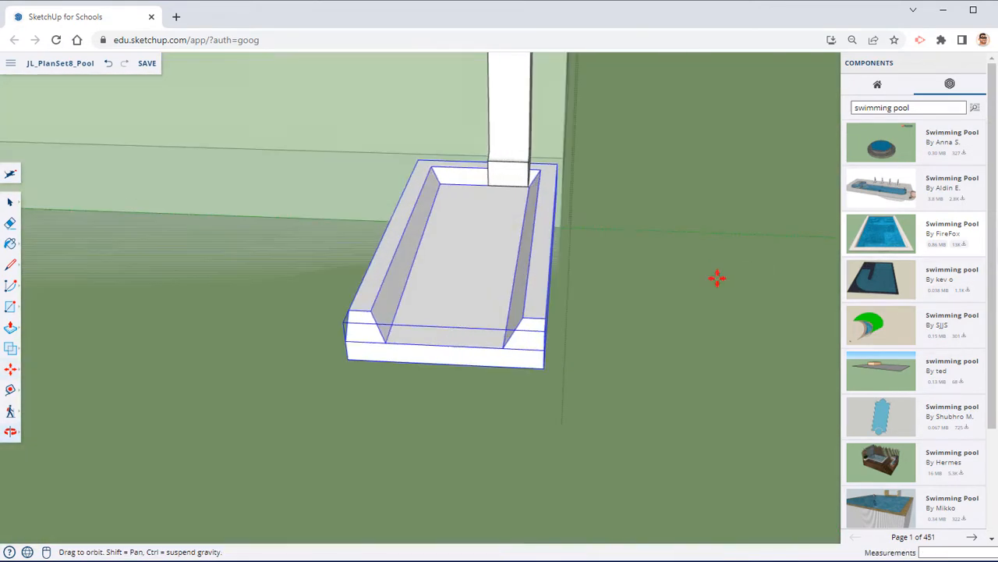
scroll(718, 279, down, 5)
right_click(369, 404)
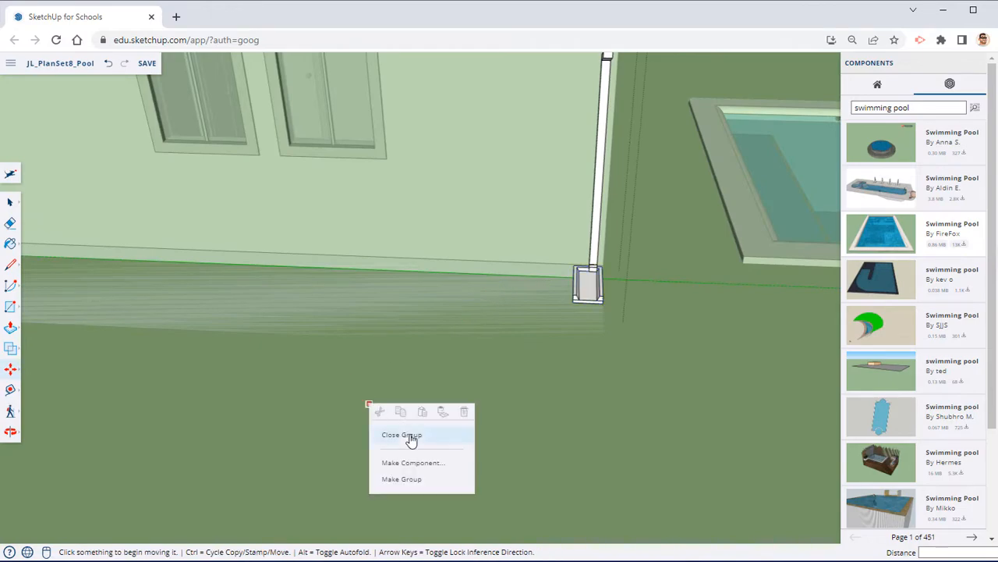
click(411, 437)
Step: Erase the guides and dividing edges across the front and garage-side paths so the path rectangles form one face
shift+middle_drag(489, 363, 944, 326)
scroll(348, 184, down, 5)
middle_drag(349, 195, 373, 383)
key(m)
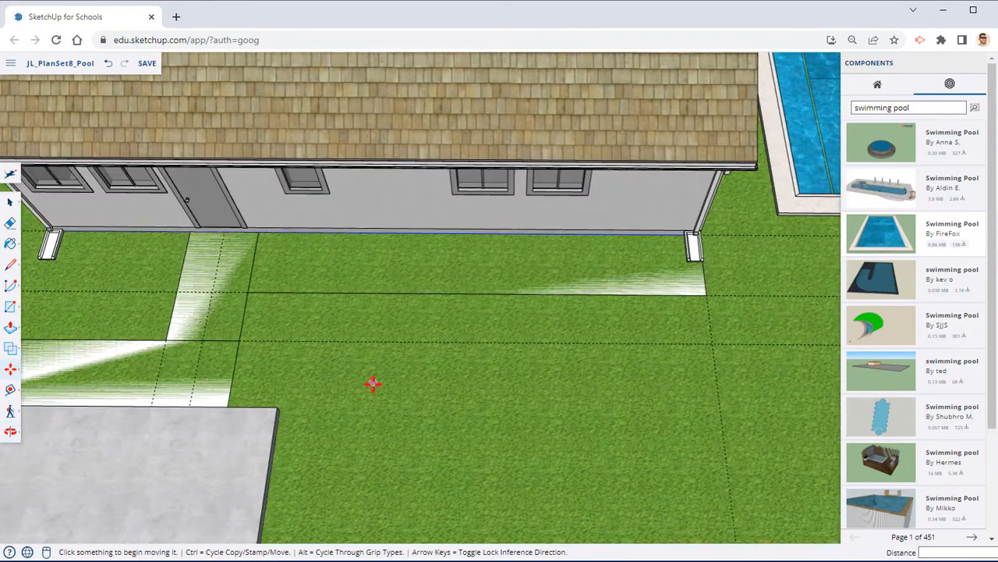
key(e)
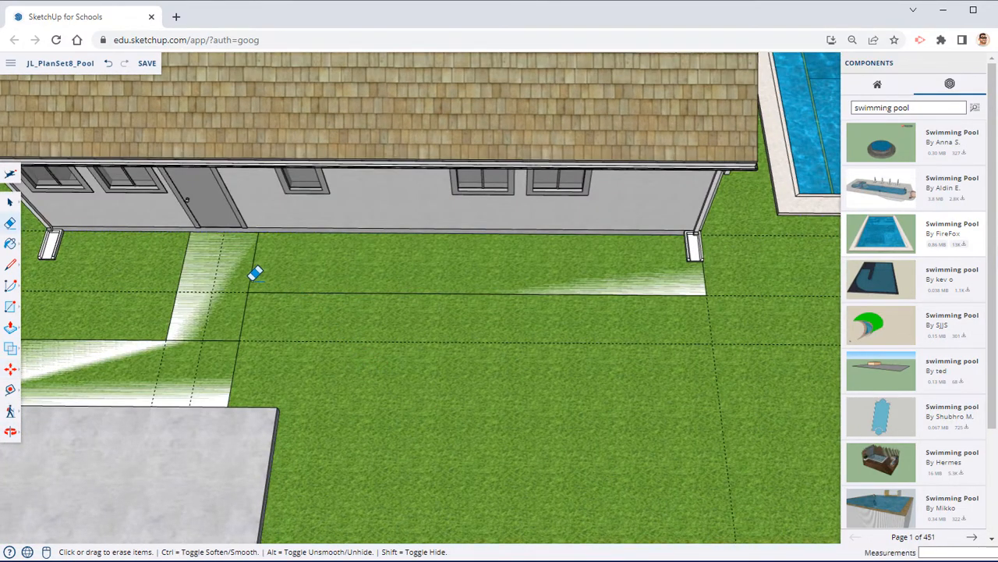
mouse_move(253, 275)
mouse_down()
mouse_move(202, 325)
mouse_move(217, 283)
mouse_up()
drag(154, 378, 166, 379)
mouse_move(281, 391)
shift+middle_down()
mouse_move(418, 372)
mouse_move(448, 345)
shift+middle_up()
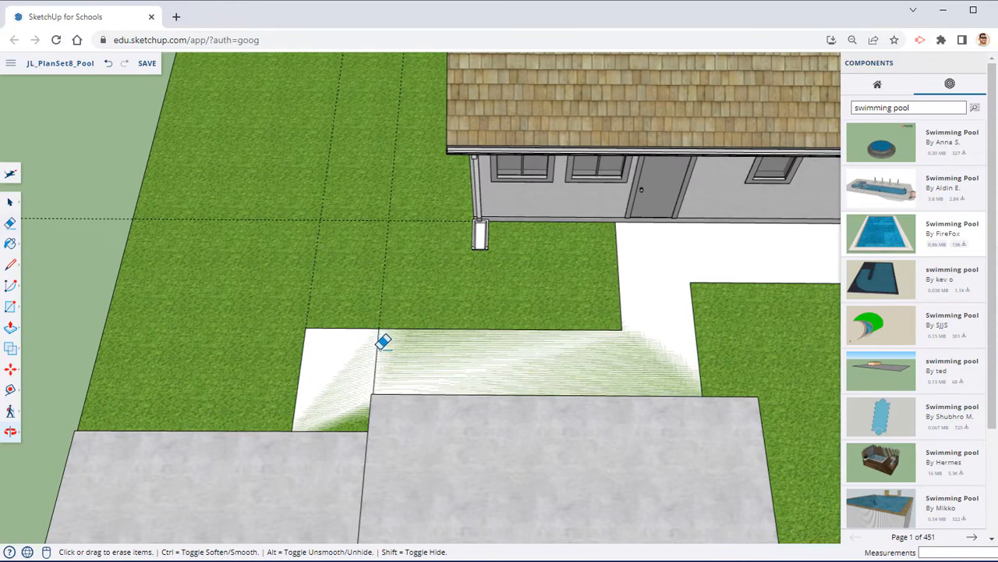
drag(400, 299, 388, 290)
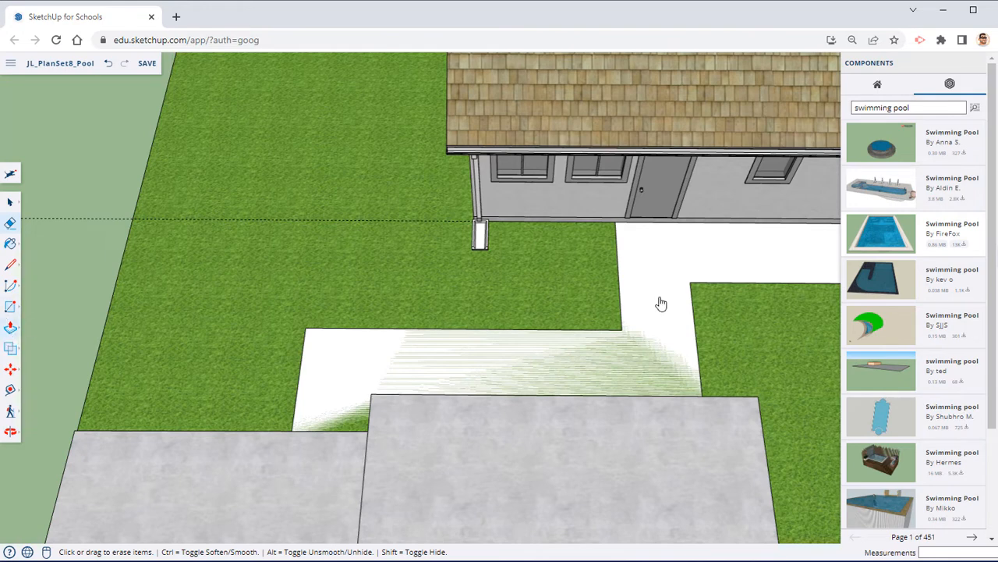
Step: Push/Pull the merged front and garage-side path face up 3 inches
click(10, 327)
click(613, 350)
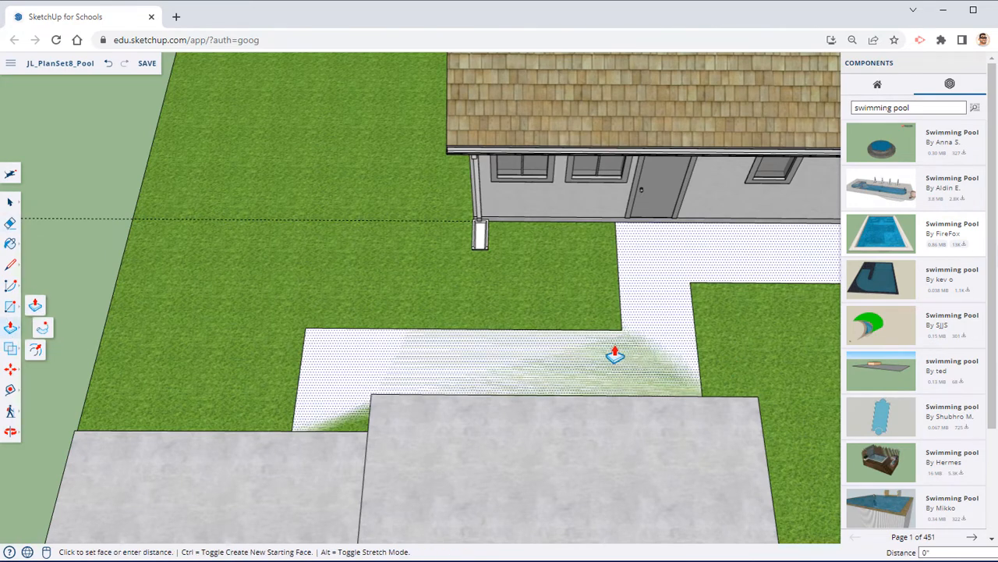
key(Return)
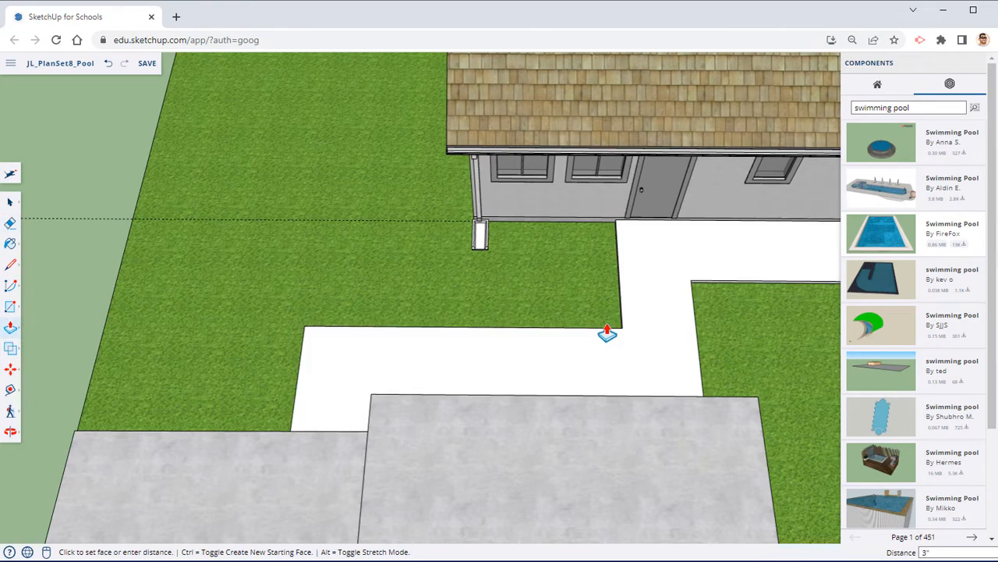
middle_drag(606, 390, 461, 349)
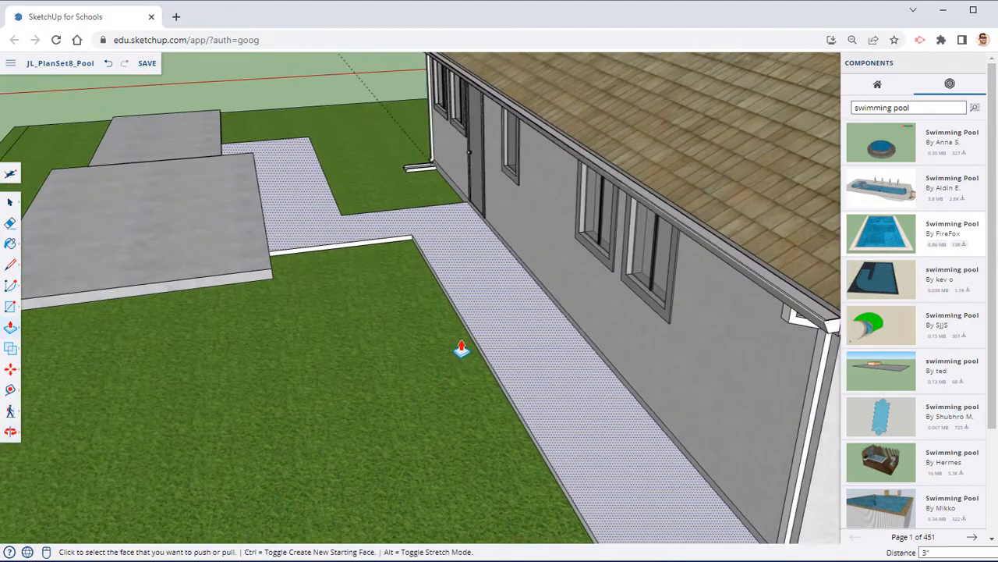
scroll(417, 311, down, 5)
scroll(425, 343, up, 5)
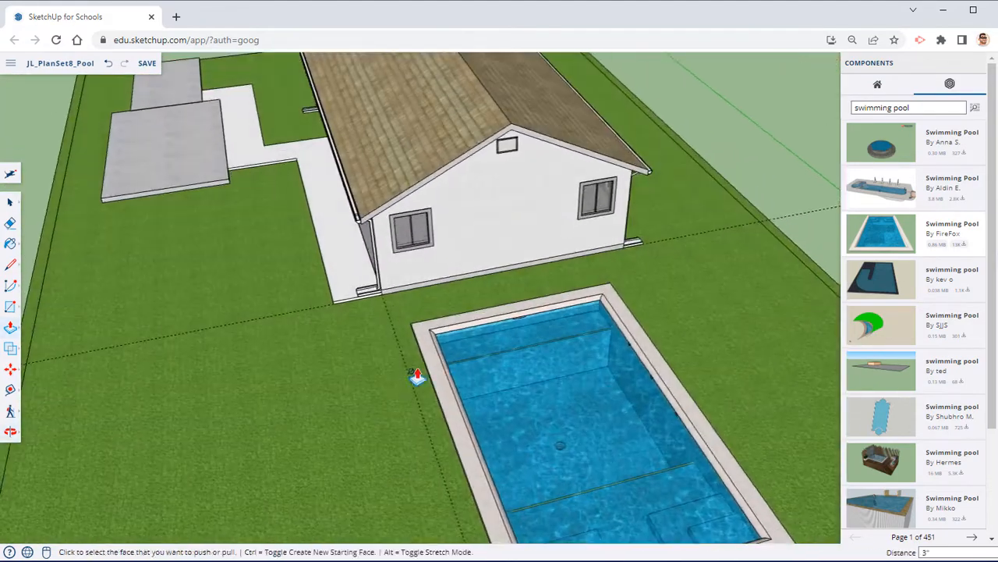
Step: Place guides along the front path's outer edge and the base of the house's rear wall, extending past the pool
click(10, 390)
middle_drag(219, 316, 383, 272)
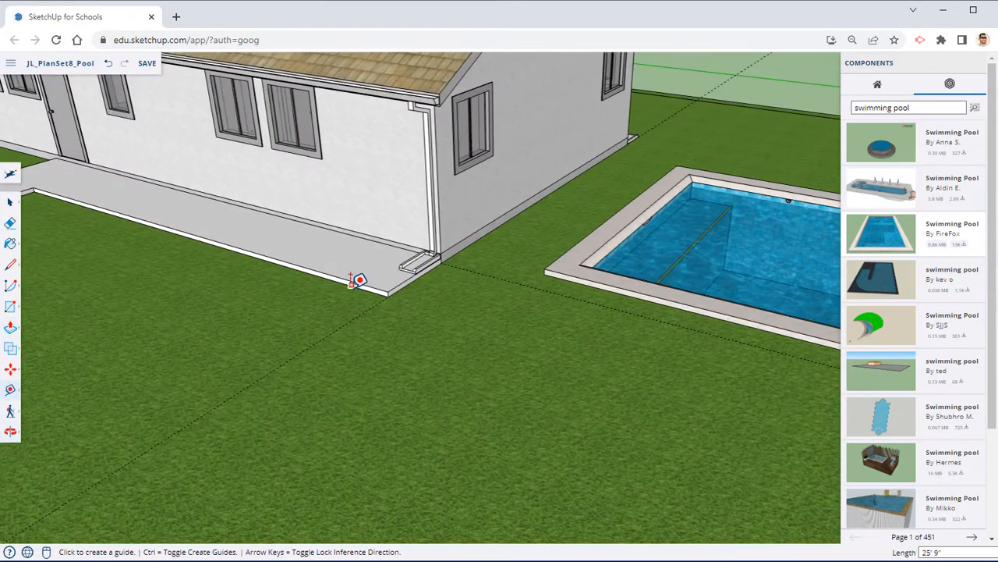
middle_drag(604, 418, 150, 319)
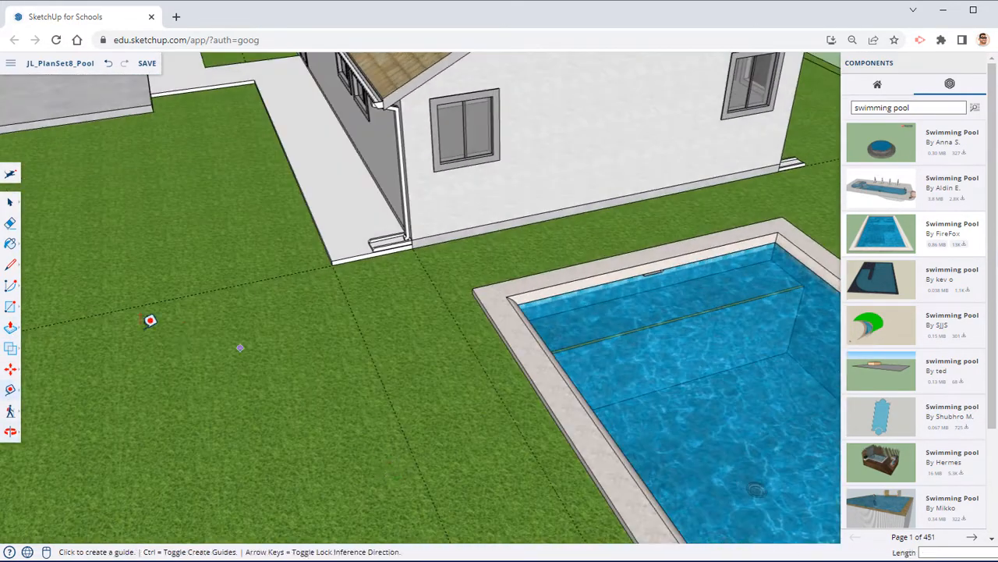
click(10, 330)
click(35, 305)
middle_drag(73, 297, 156, 336)
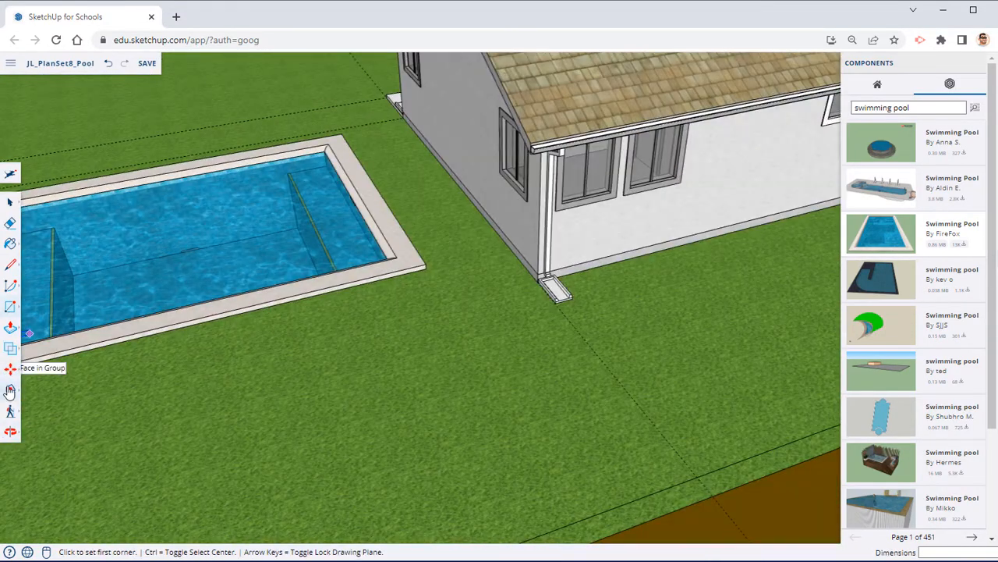
click(9, 390)
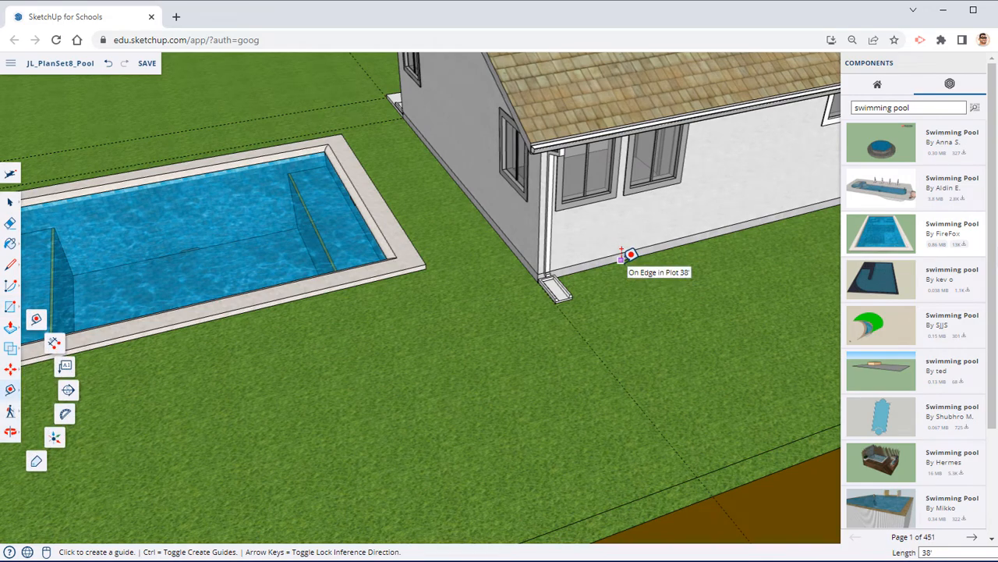
double_click(630, 254)
middle_drag(462, 381, 742, 335)
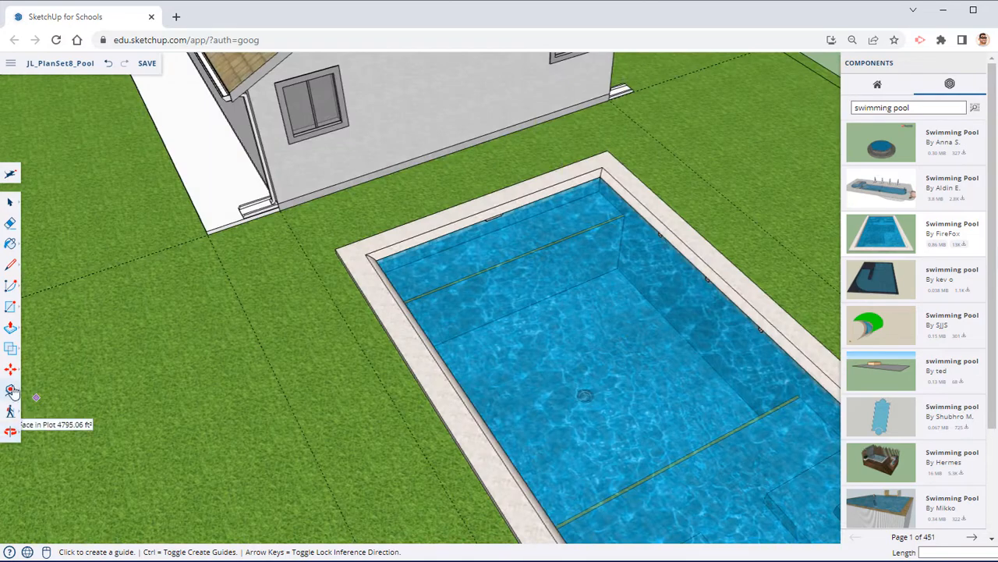
Step: Draw a 43' 6" by 26' deck rectangle around the pool, from the front path's outer corner to the small concrete slab's corner
click(10, 306)
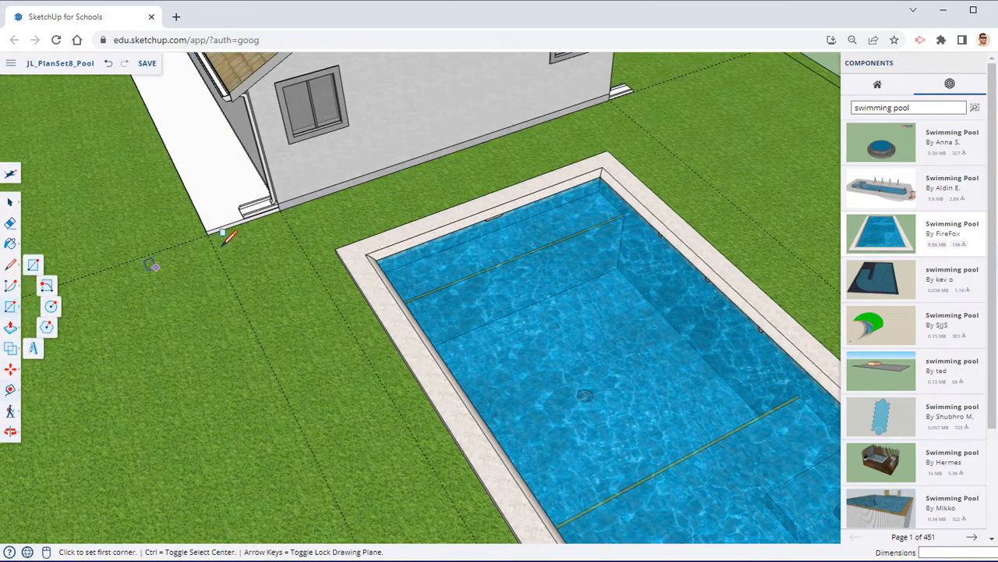
click(209, 231)
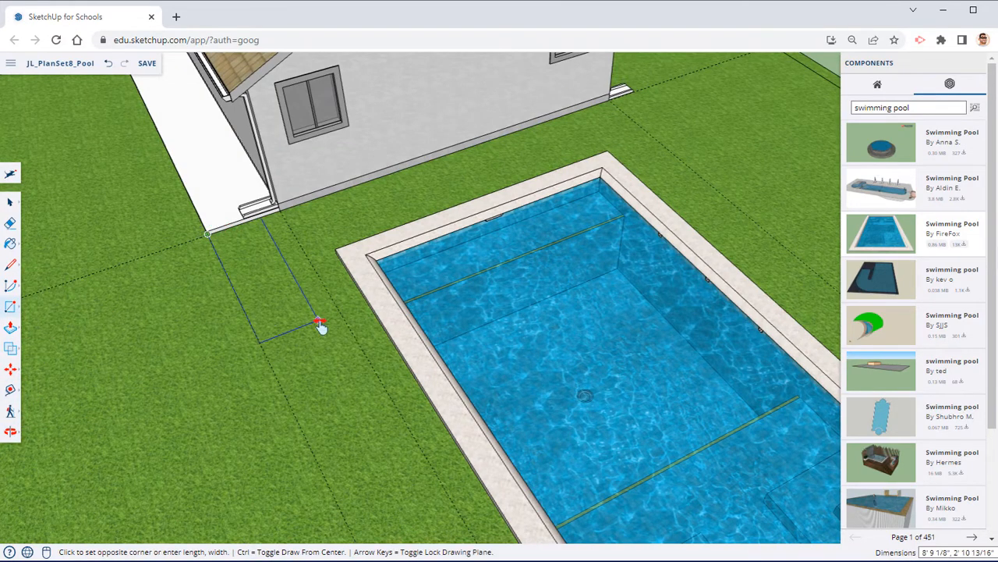
middle_drag(319, 325, 396, 253)
scroll(397, 253, up, 3)
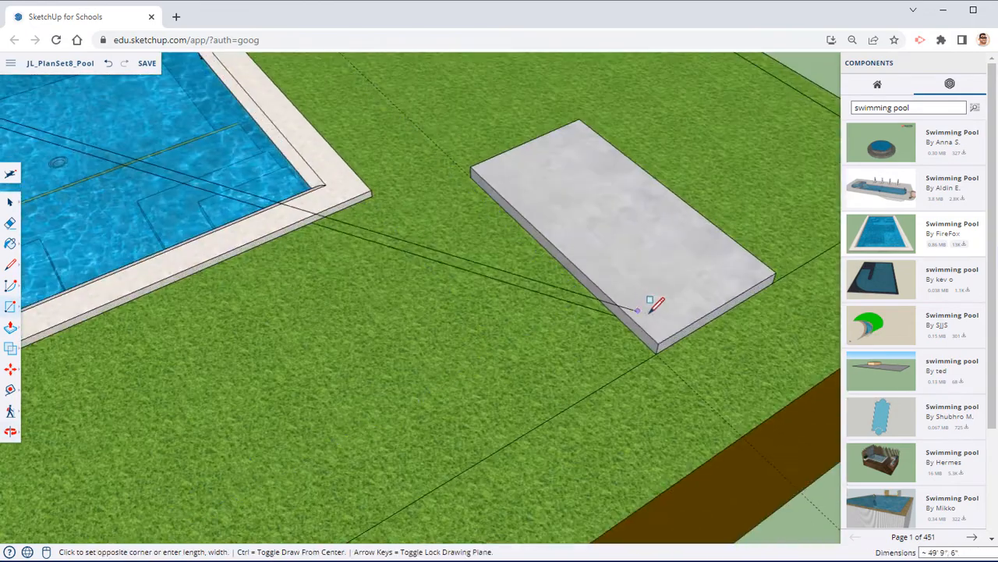
click(658, 345)
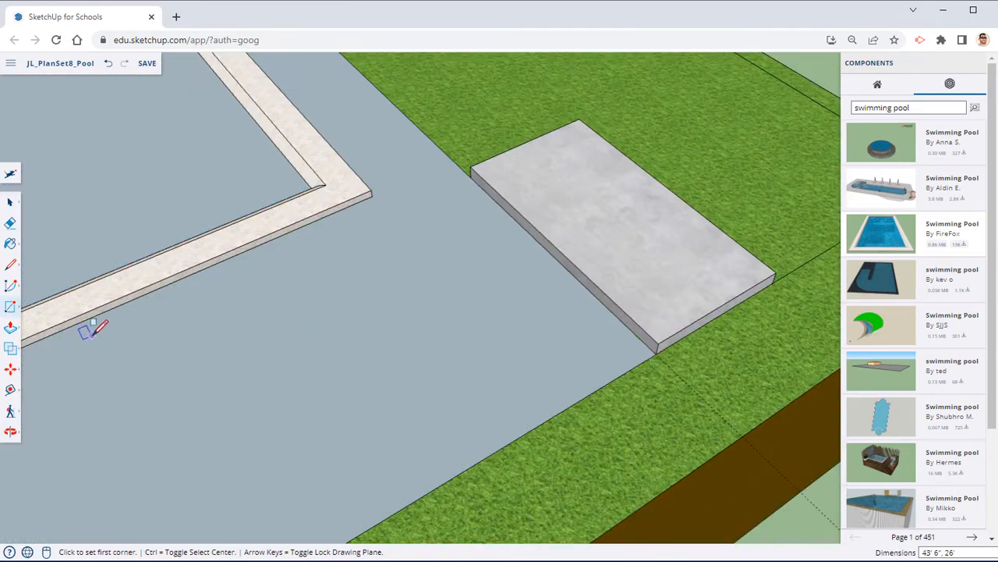
Step: Push/Pull the deck rectangle around the pool up 3 inches
click(10, 330)
click(367, 375)
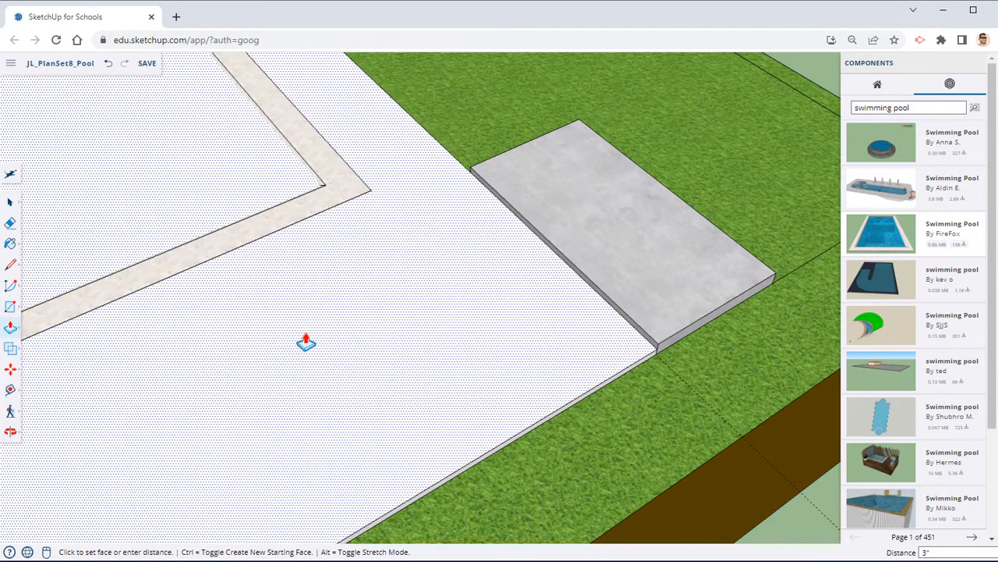
middle_drag(305, 340, 163, 230)
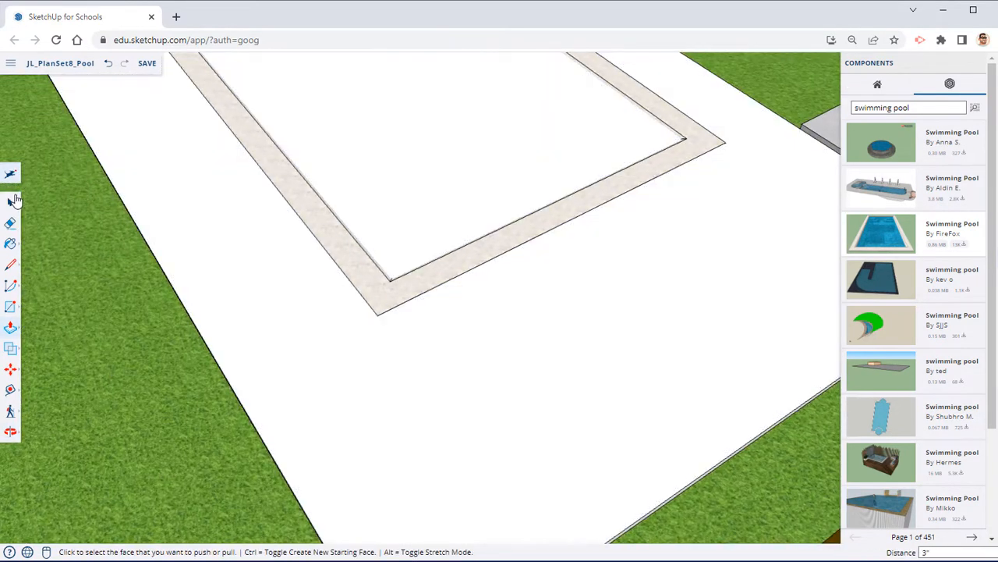
Step: Move the pool group straight up 3 inches so its coping stands above the raised deck
click(10, 202)
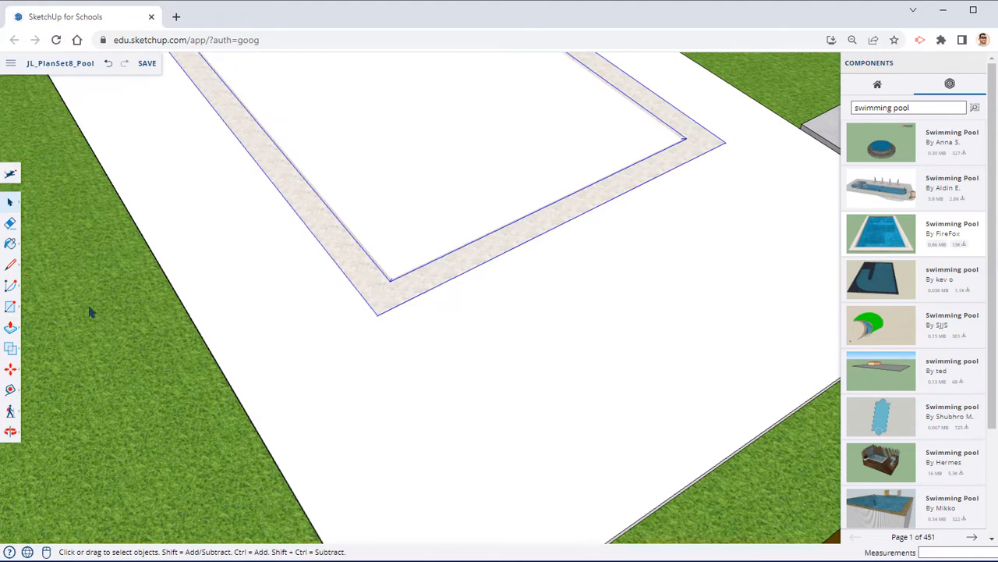
click(9, 372)
scroll(390, 335, up, 3)
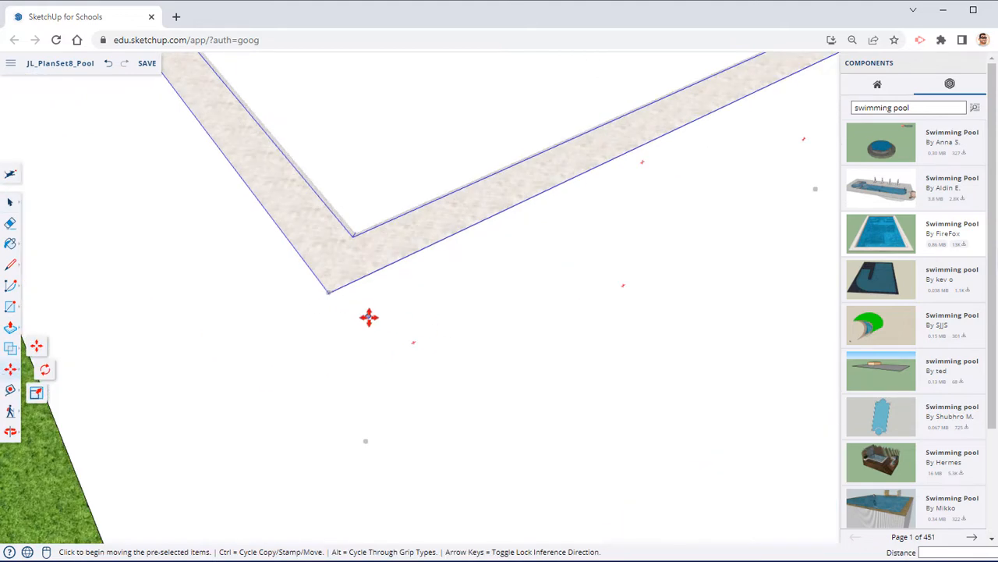
click(327, 289)
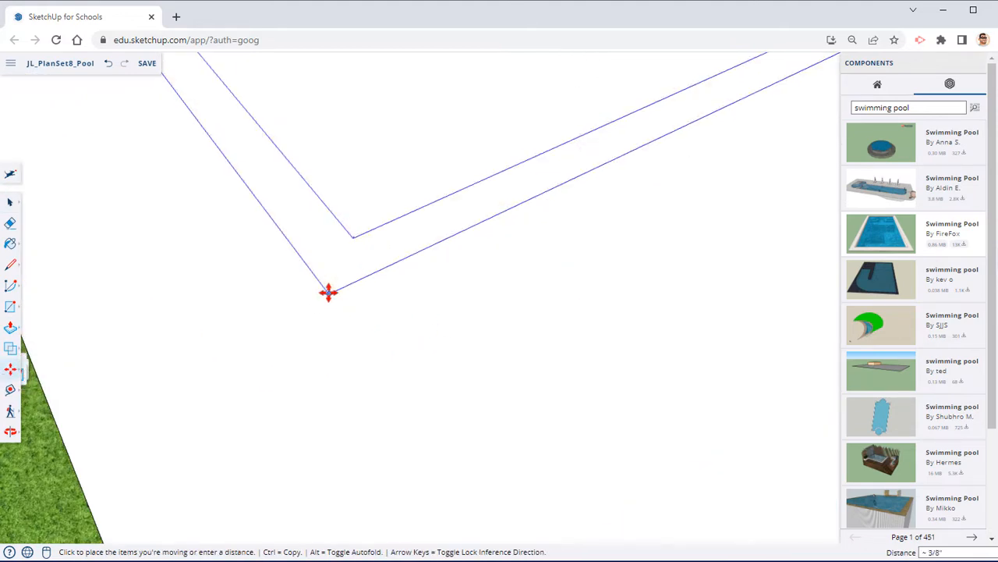
key(Escape)
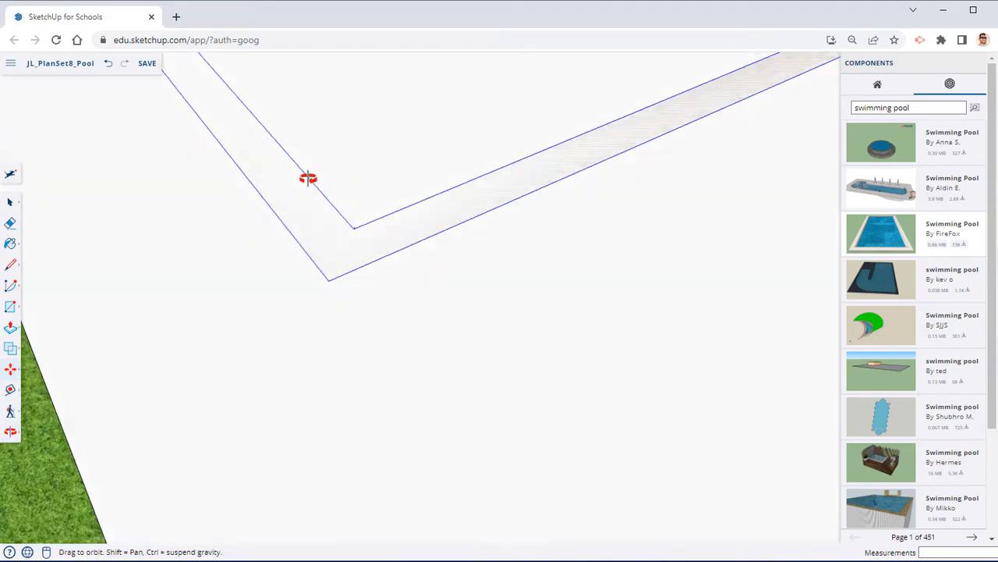
middle_drag(307, 179, 434, 143)
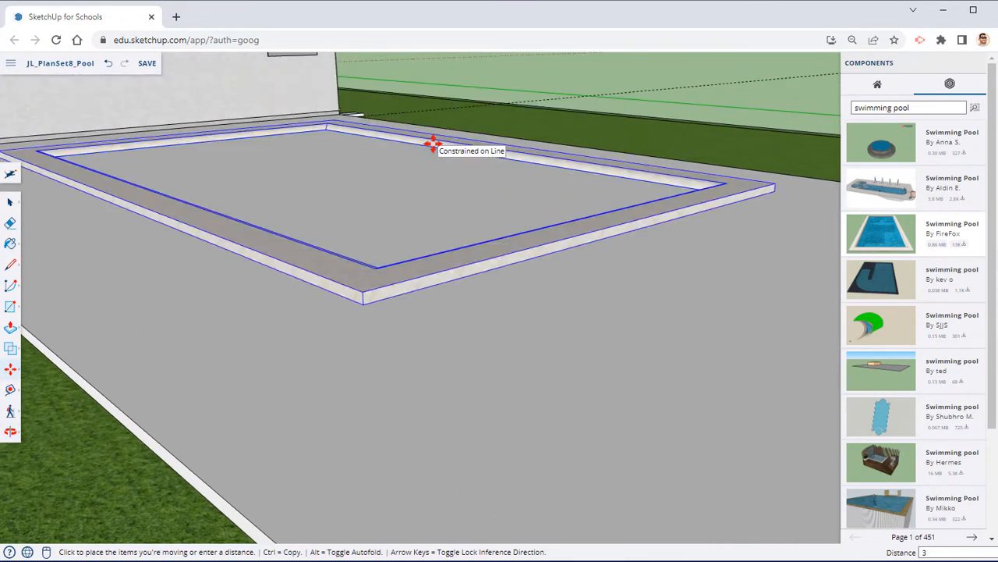
middle_drag(391, 141, 241, 463)
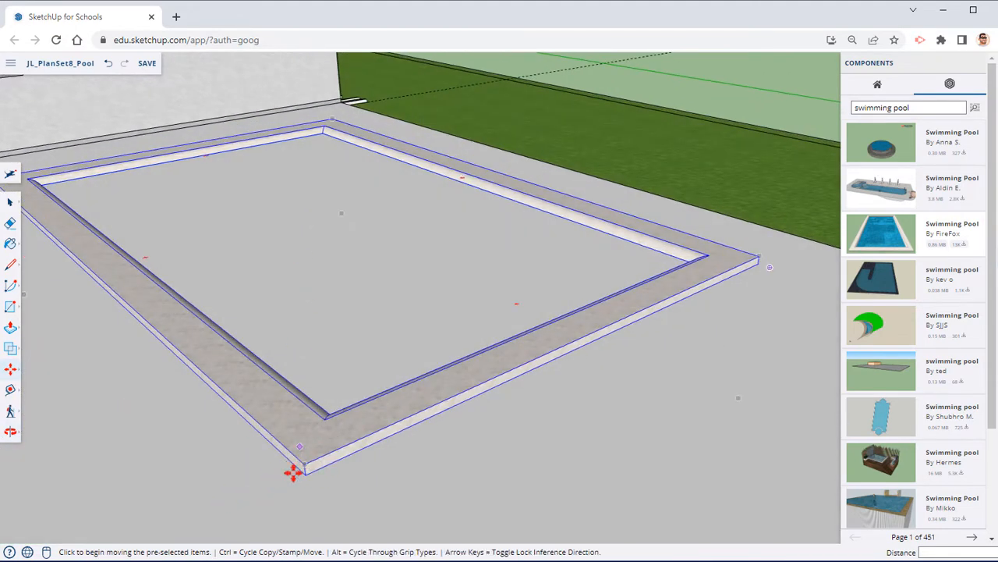
Step: Draw a rectangle of about 27' 7" by 17' 2" on the deck, tracing the pool coping's outer edge from corner to opposite corner
middle_drag(340, 440, 515, 367)
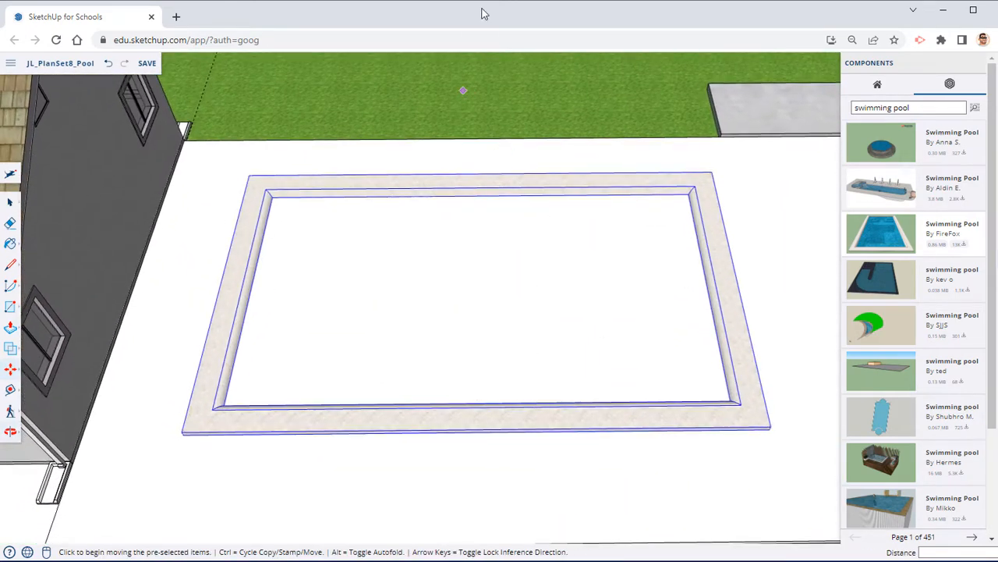
click(9, 306)
middle_drag(229, 221, 232, 330)
middle_drag(245, 450, 376, 273)
mouse_move(412, 227)
middle_down()
mouse_move(278, 315)
mouse_move(437, 310)
mouse_move(289, 346)
mouse_move(476, 252)
mouse_move(249, 133)
mouse_move(618, 270)
middle_up()
click(615, 276)
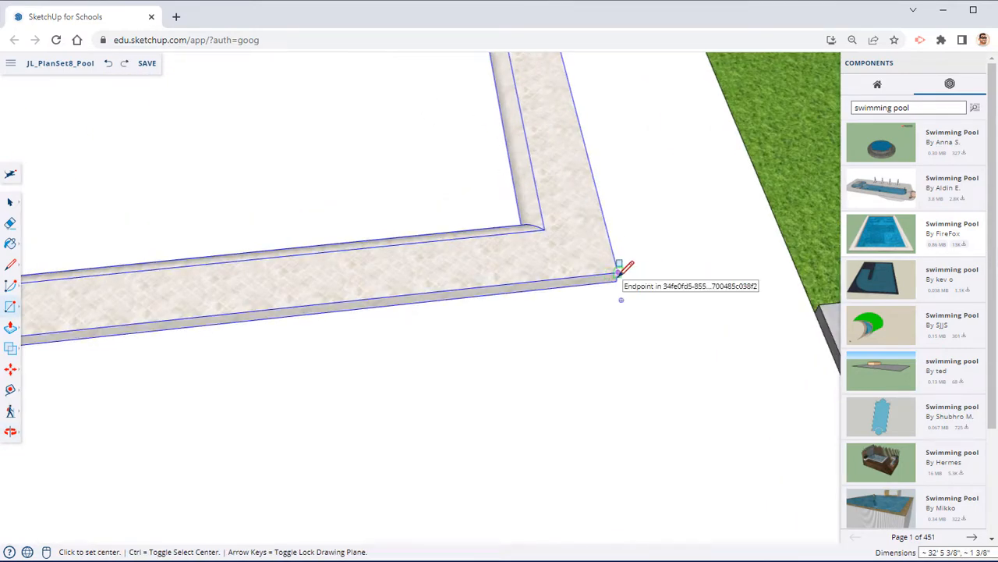
click(617, 276)
mouse_move(617, 276)
middle_down()
mouse_move(630, 249)
mouse_move(590, 238)
middle_up()
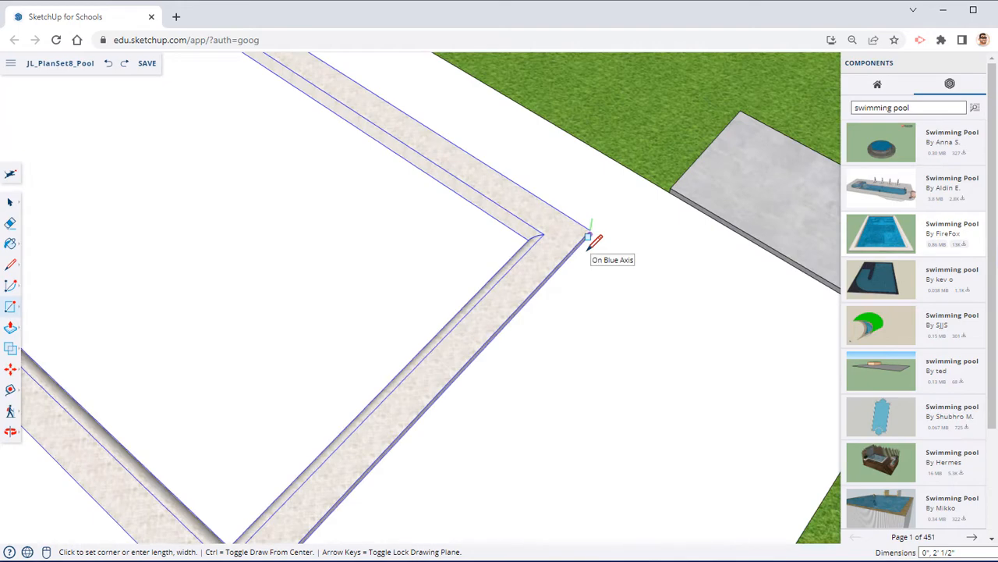
scroll(591, 238, down, 3)
scroll(445, 278, down, 4)
middle_drag(363, 291, 439, 345)
scroll(594, 383, up, 3)
scroll(439, 346, up, 2)
click(500, 332)
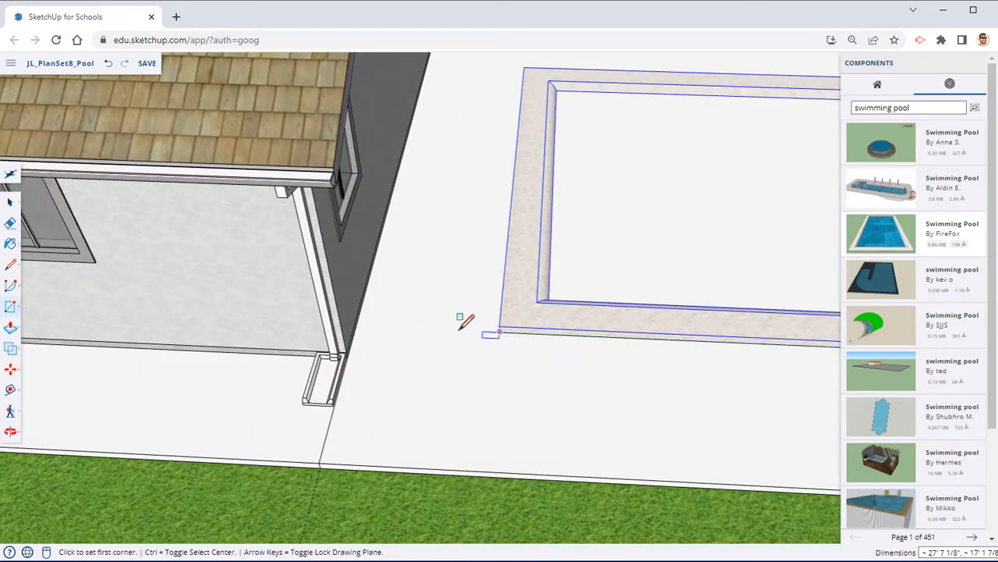
Step: Push/Pull the deck face inside the pool's outline down 3 inches to the deck's lower edge, opening up the pool
click(10, 327)
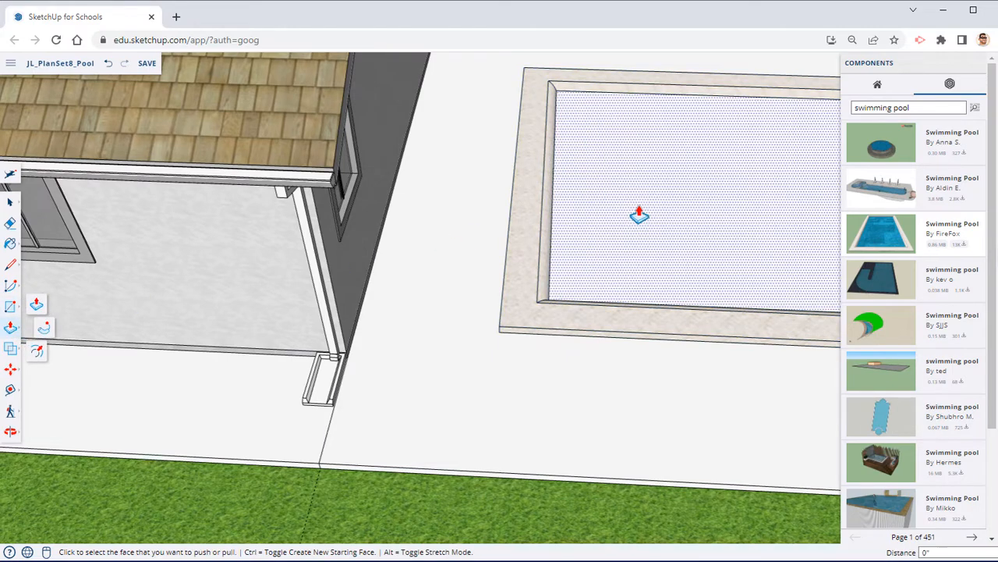
click(639, 215)
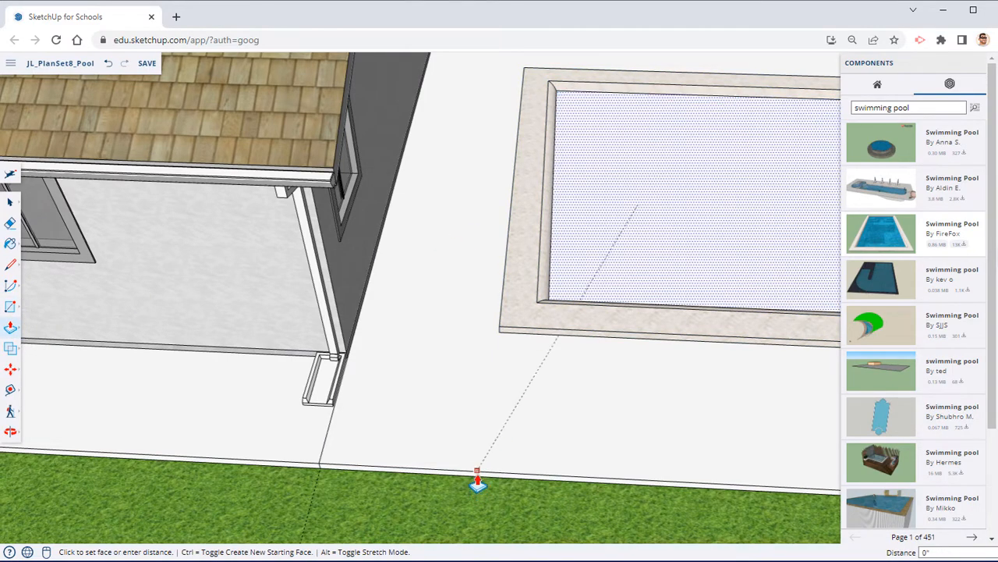
click(483, 485)
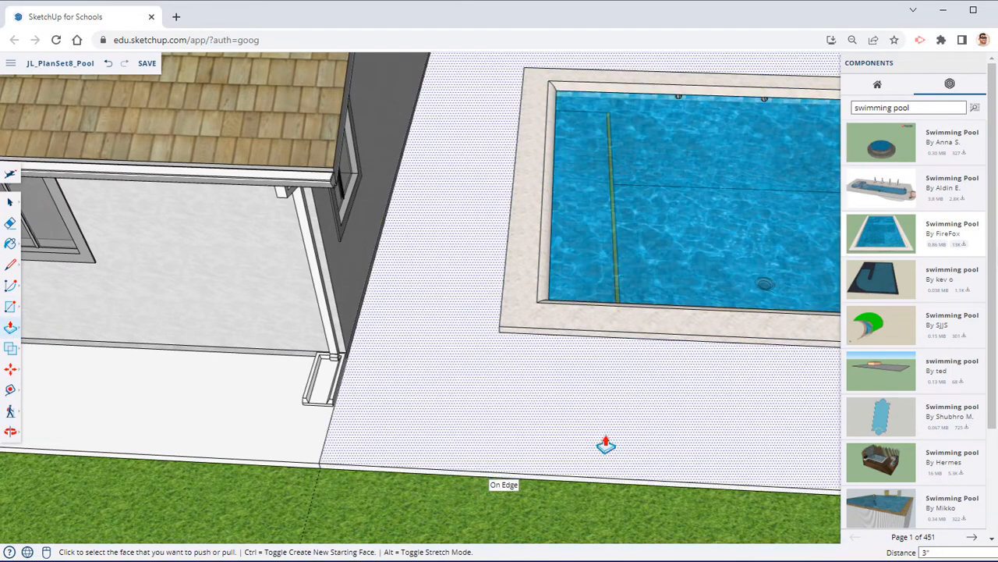
Step: Erase the leftover seam lines between the pool deck and the front path beside the splash block at the house corner
middle_drag(606, 444, 630, 244)
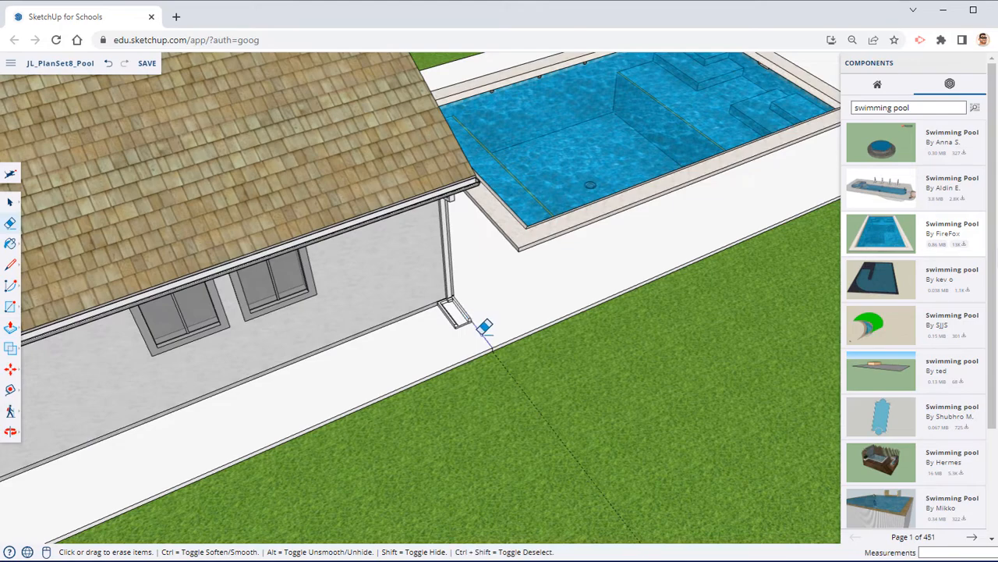
scroll(493, 356, up, 5)
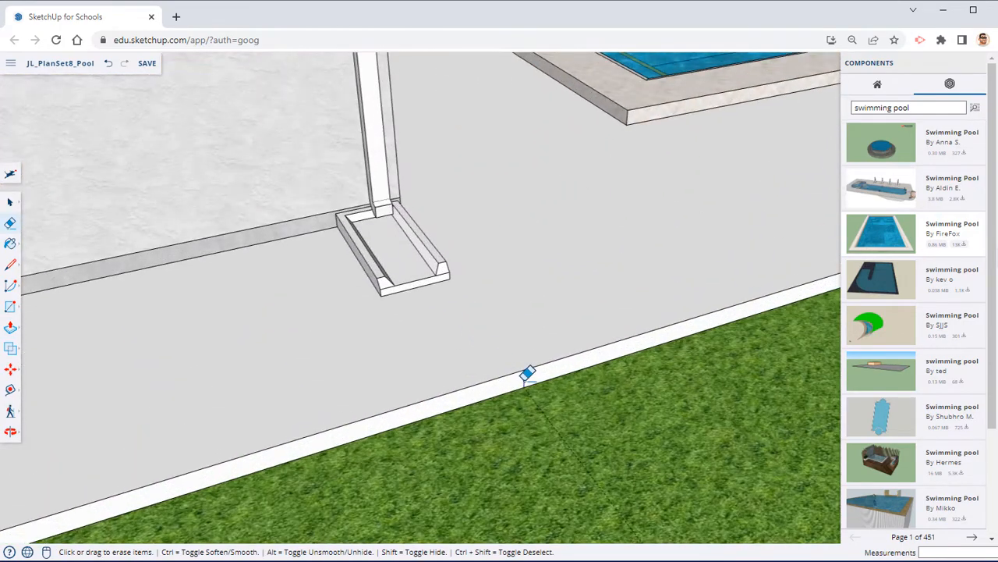
scroll(567, 378, down, 4)
middle_drag(571, 284, 339, 276)
scroll(496, 207, up, 5)
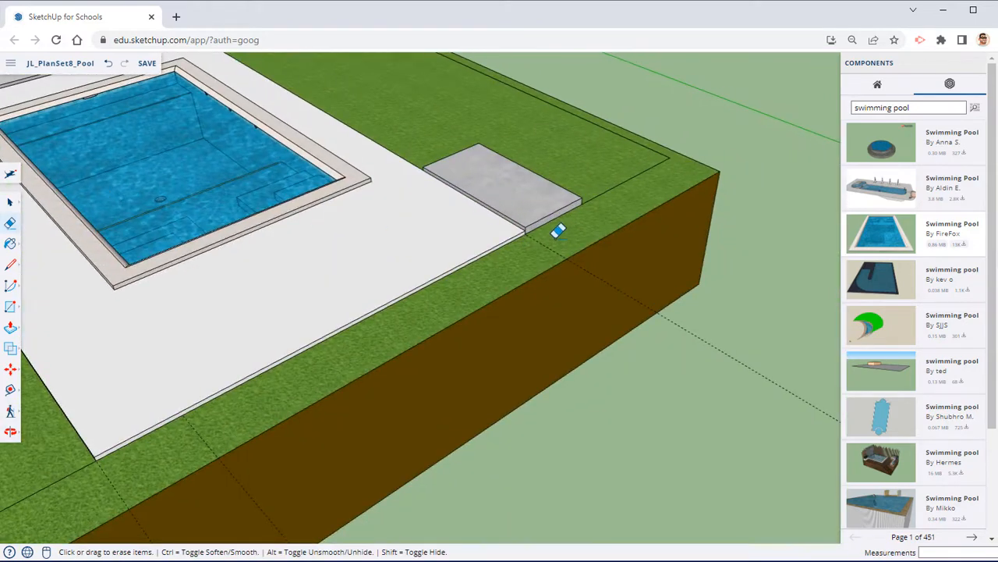
Step: Place a guide 4' out from the base of the house's long wall on the side opposite the garage slab
scroll(468, 195, down, 3)
middle_drag(468, 194, 501, 252)
scroll(466, 352, down, 3)
mouse_move(466, 352)
middle_down()
mouse_move(46, 328)
mouse_move(455, 347)
mouse_move(785, 310)
mouse_move(532, 379)
mouse_move(640, 390)
middle_up()
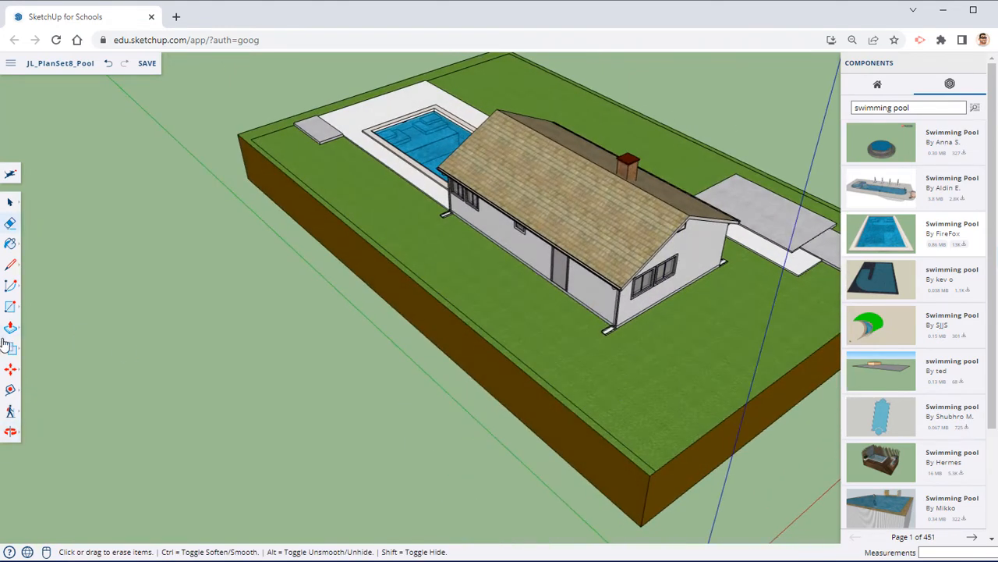
click(10, 389)
scroll(628, 231, up, 5)
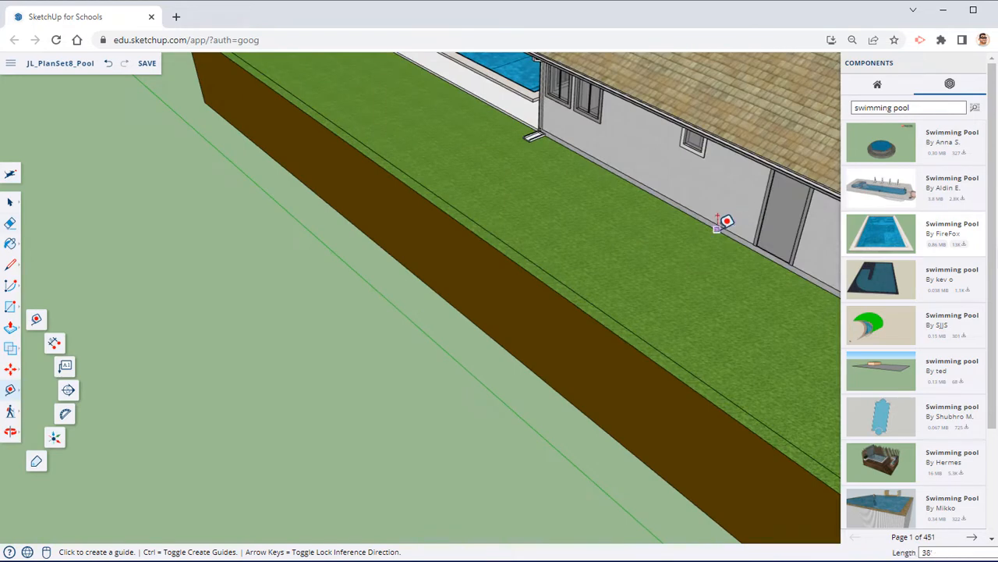
click(717, 229)
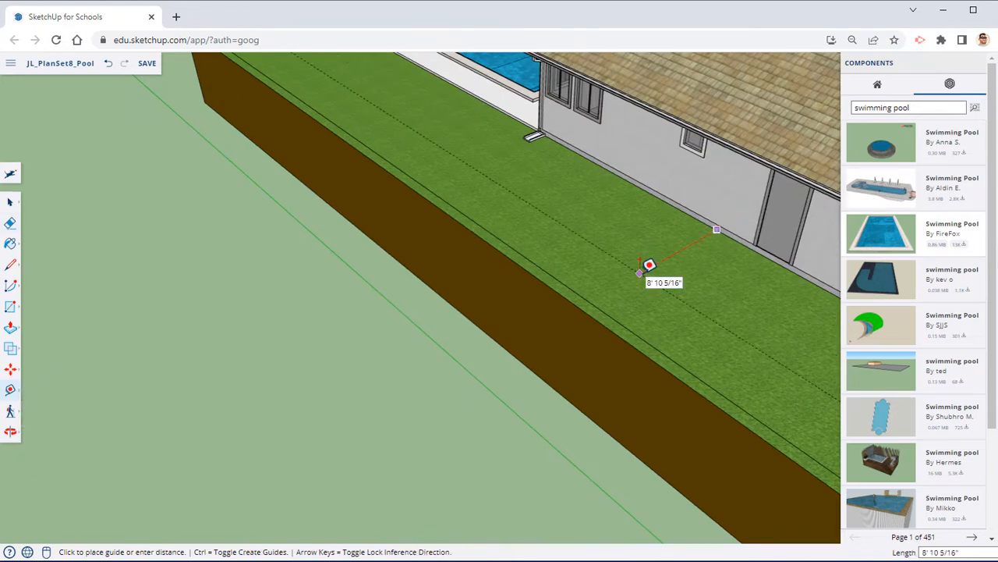
text(4')
key(Return)
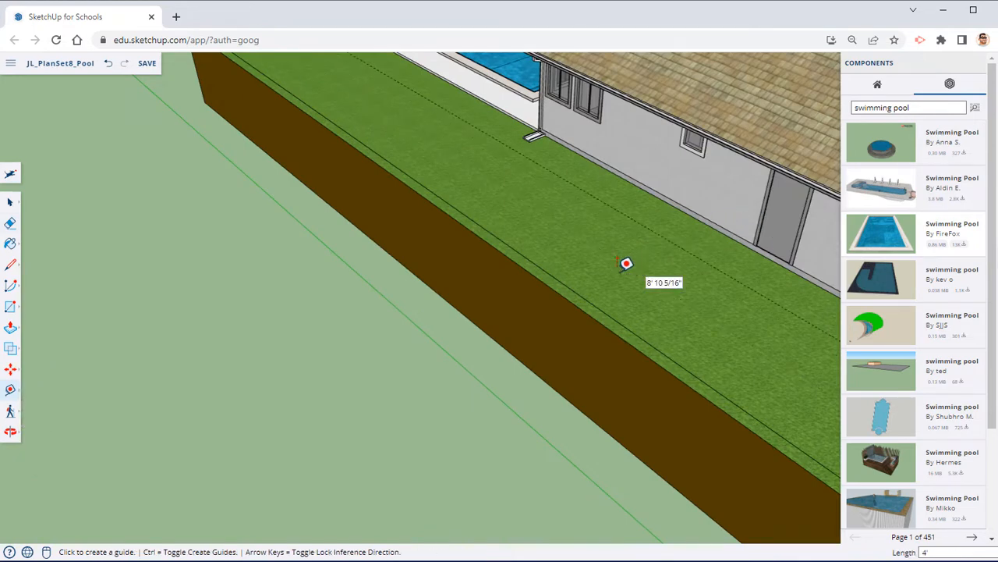
Step: Place a guide 38' from the far end wall through the house corner at the deck, and another 4' beyond it on the pool side
middle_drag(626, 264, 303, 166)
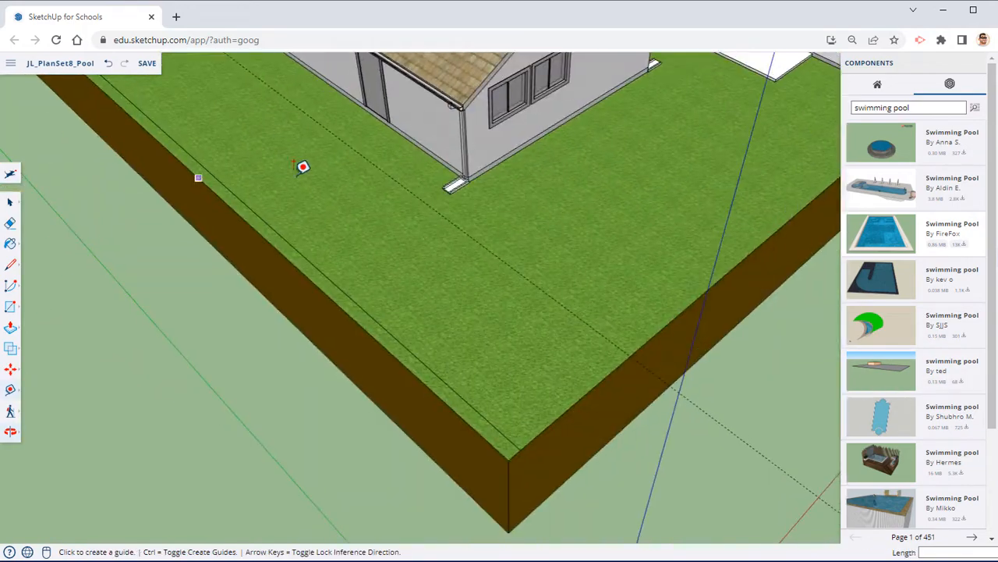
mouse_move(531, 125)
middle_down()
mouse_move(528, 245)
mouse_move(918, 278)
mouse_move(667, 251)
mouse_move(653, 276)
mouse_move(573, 218)
middle_up()
scroll(444, 270, up, 5)
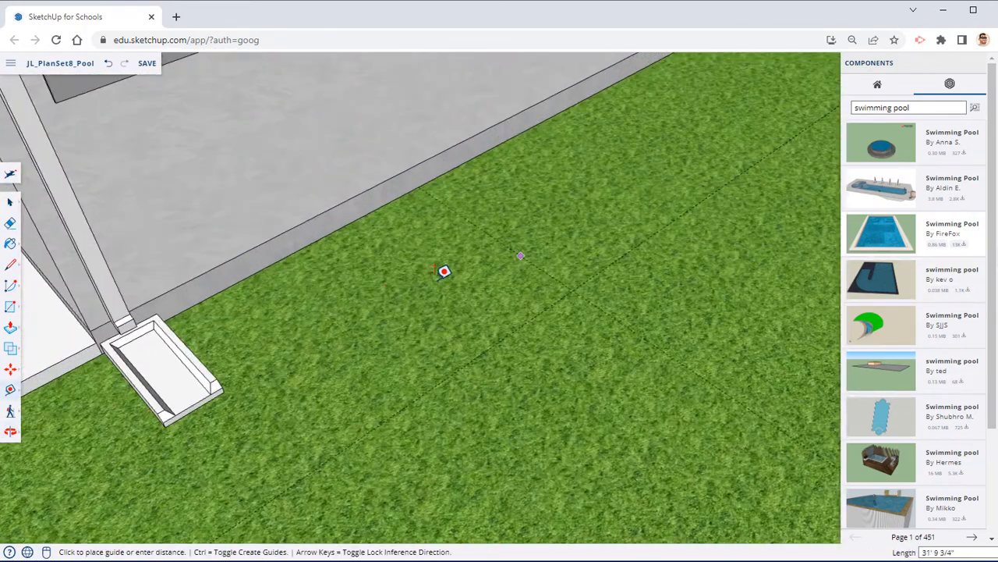
mouse_move(444, 270)
middle_down()
mouse_move(479, 234)
mouse_move(406, 250)
middle_up()
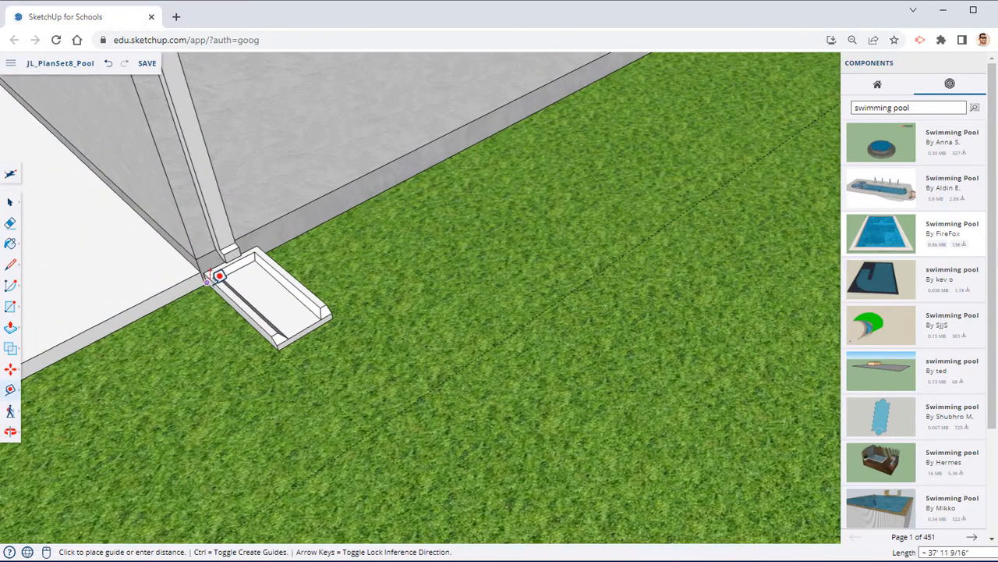
click(213, 276)
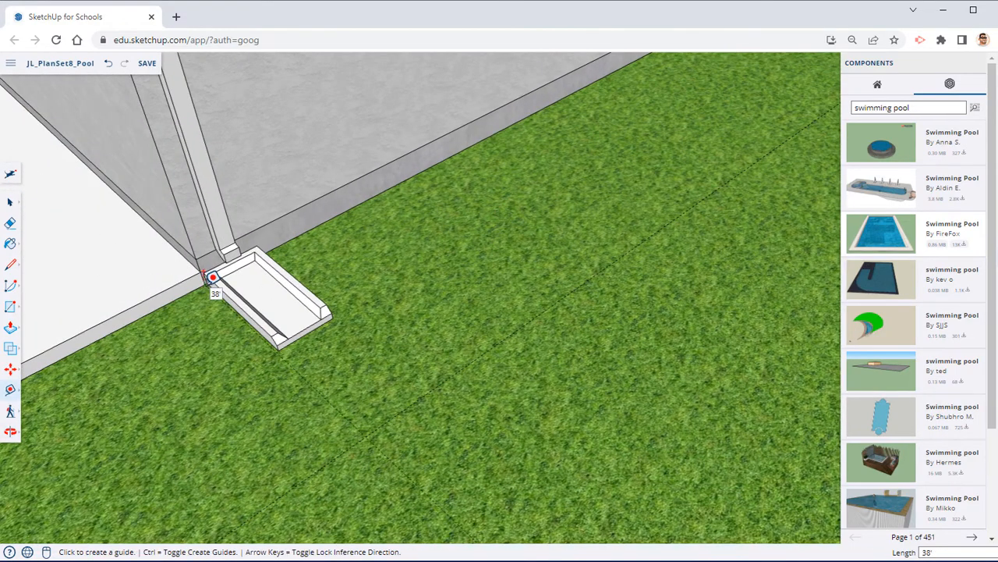
click(300, 371)
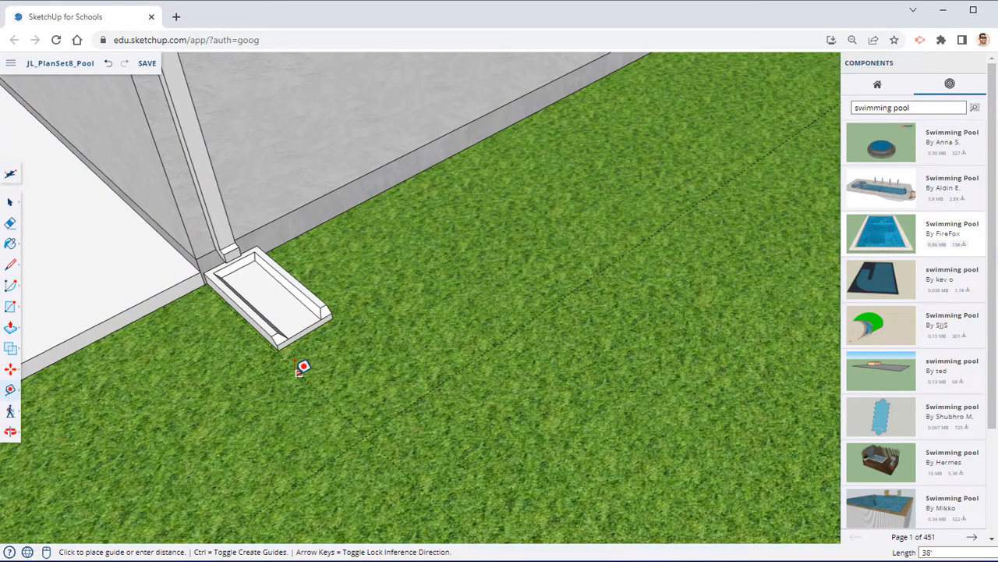
click(191, 420)
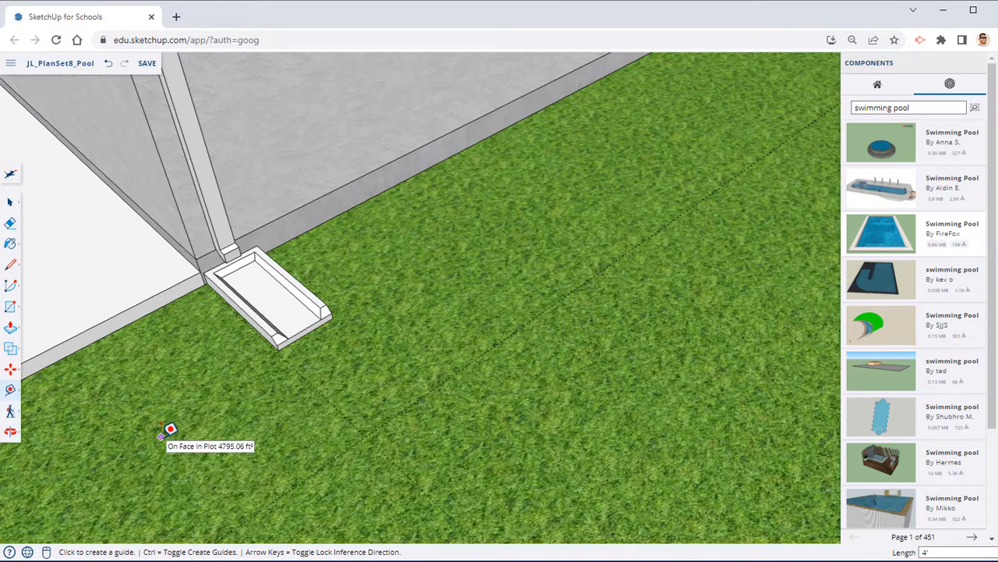
Step: Place a guide 11' 6" from the house's end wall, through the midpoint of the door's bottom edge
middle_drag(323, 401, 127, 323)
middle_drag(388, 332, 428, 276)
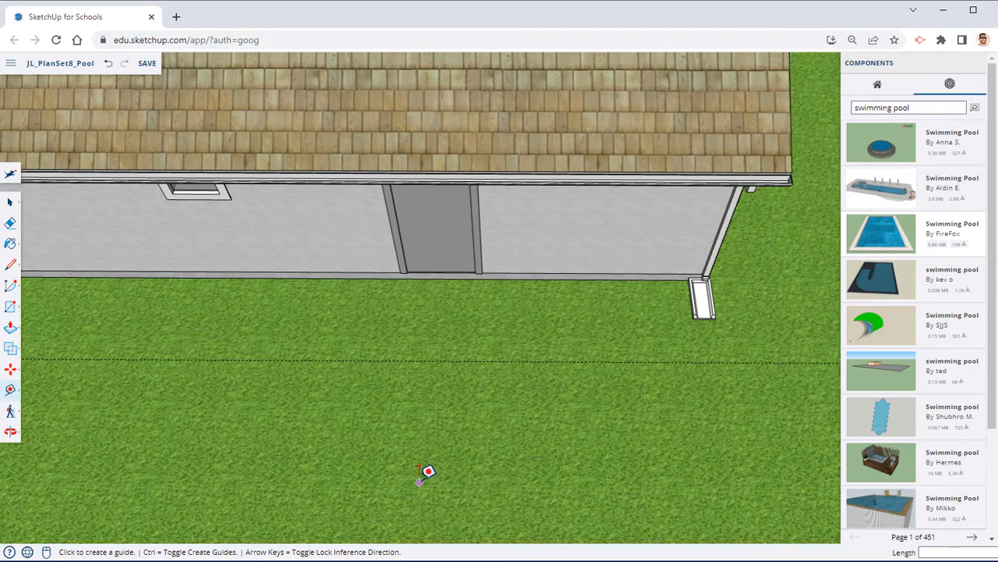
middle_drag(570, 414, 787, 416)
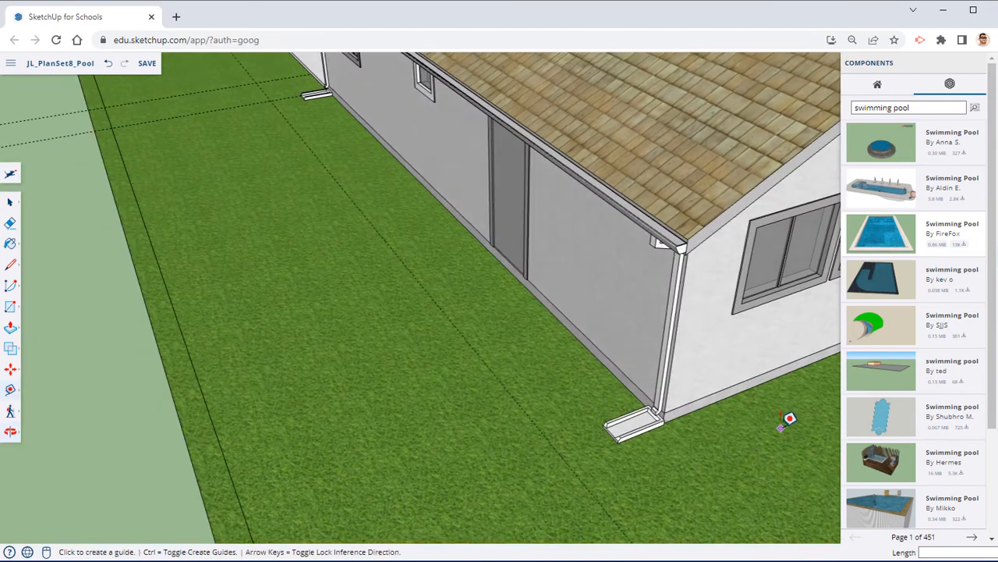
click(741, 386)
middle_drag(655, 361, 683, 252)
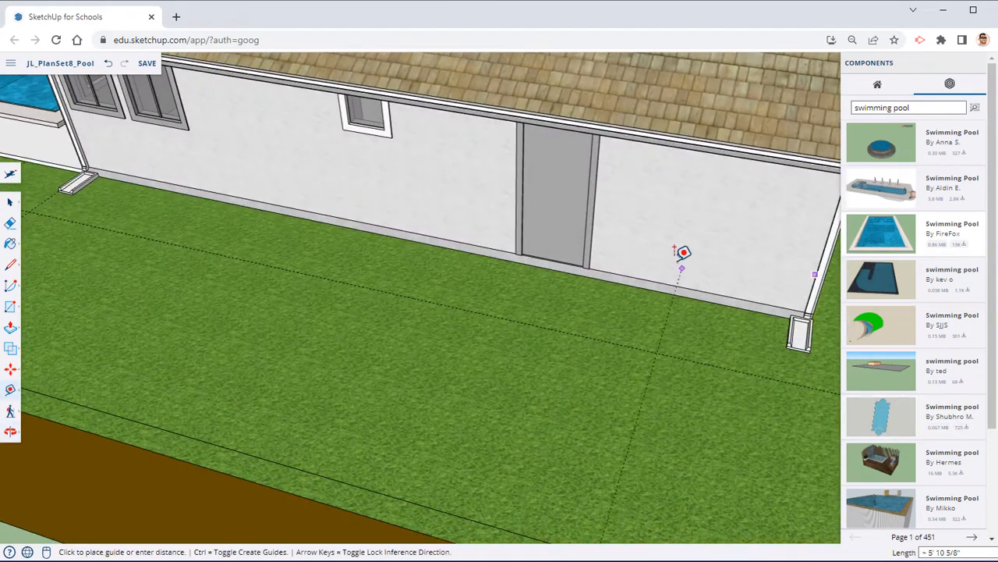
scroll(549, 253, up, 3)
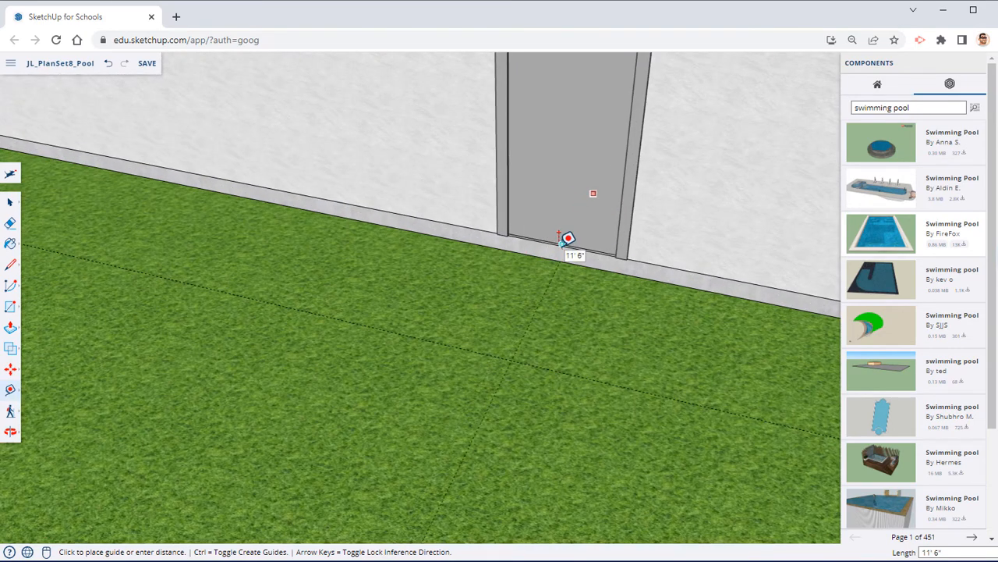
click(568, 238)
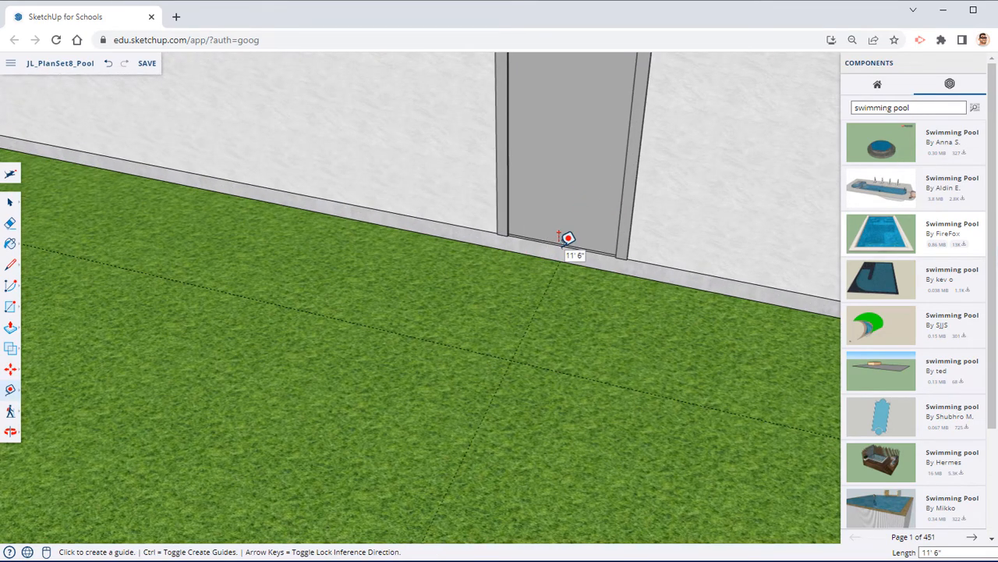
Step: Place two guides parallel to the door's centre guide, 2' to each side of it
click(532, 316)
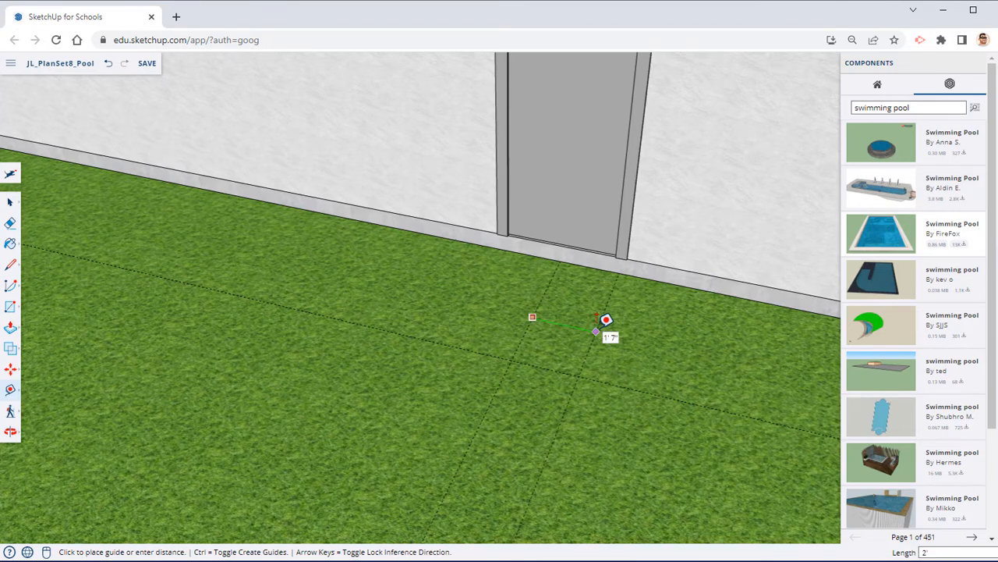
click(605, 320)
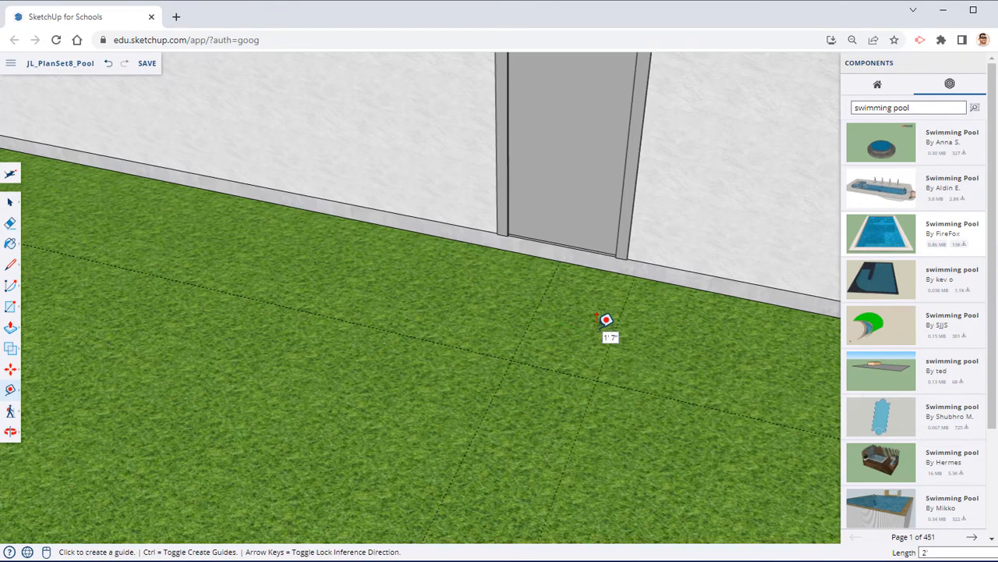
click(528, 316)
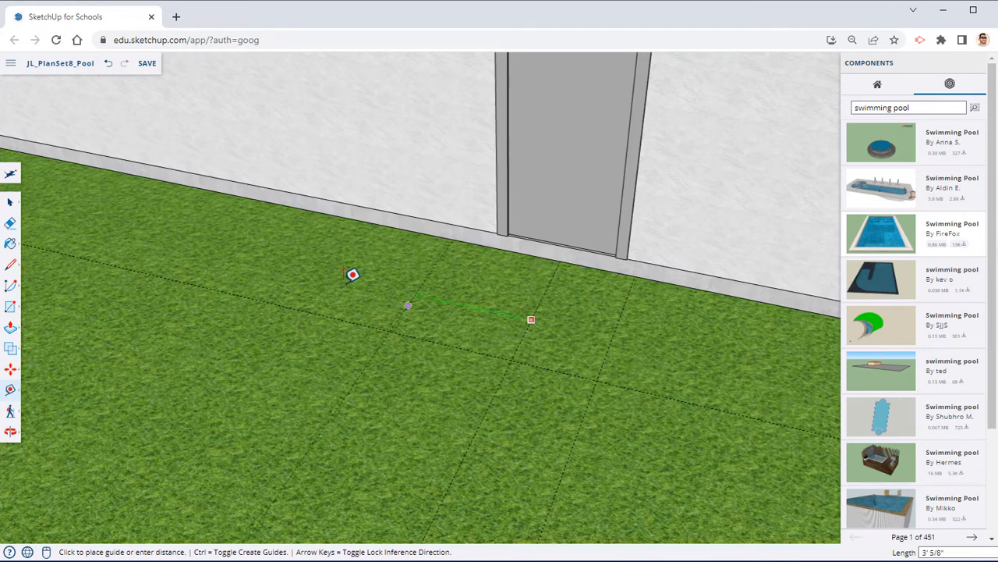
key(Escape)
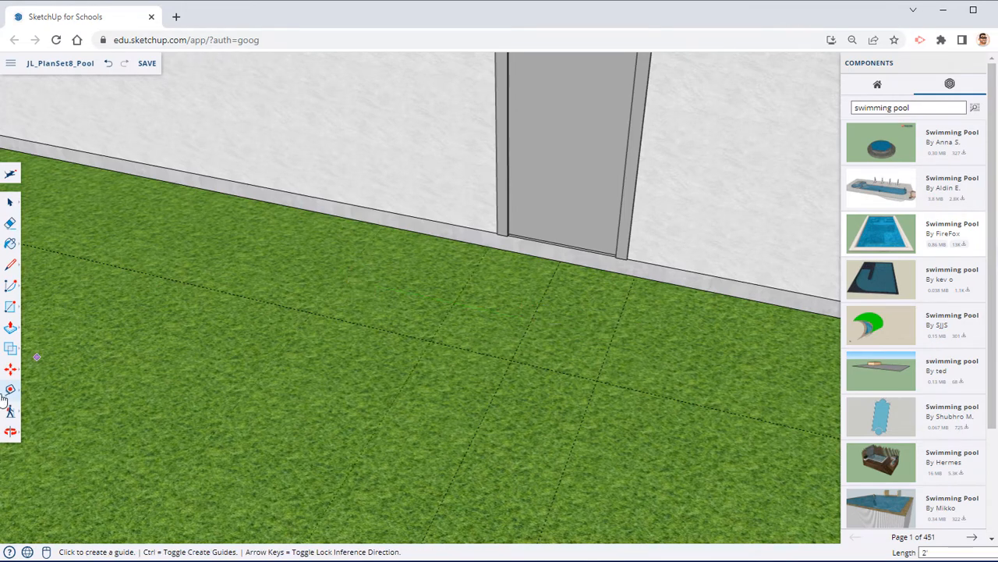
Step: Try a parallel guide 4' farther out from the guide running along the long wall, and erase it
click(10, 306)
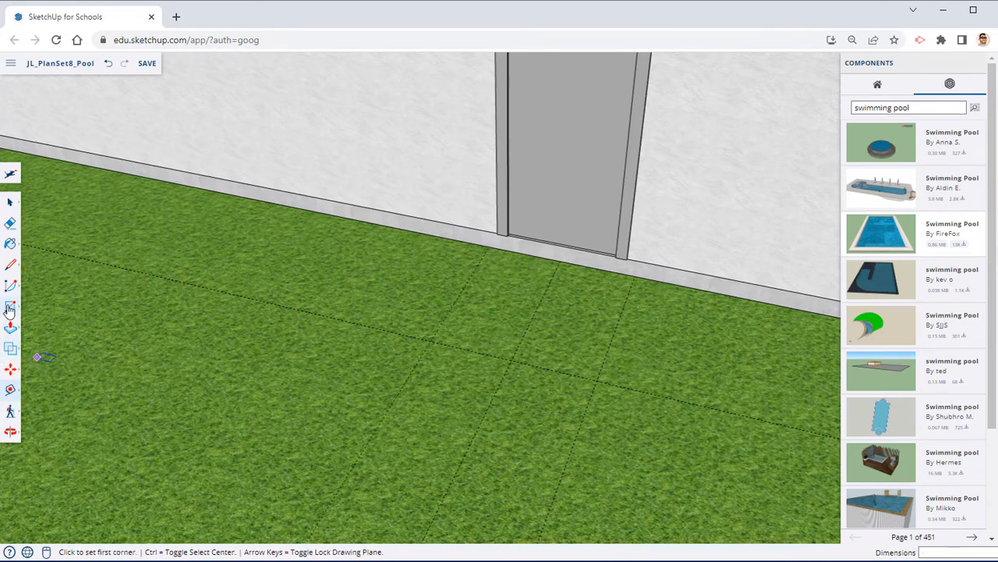
click(10, 389)
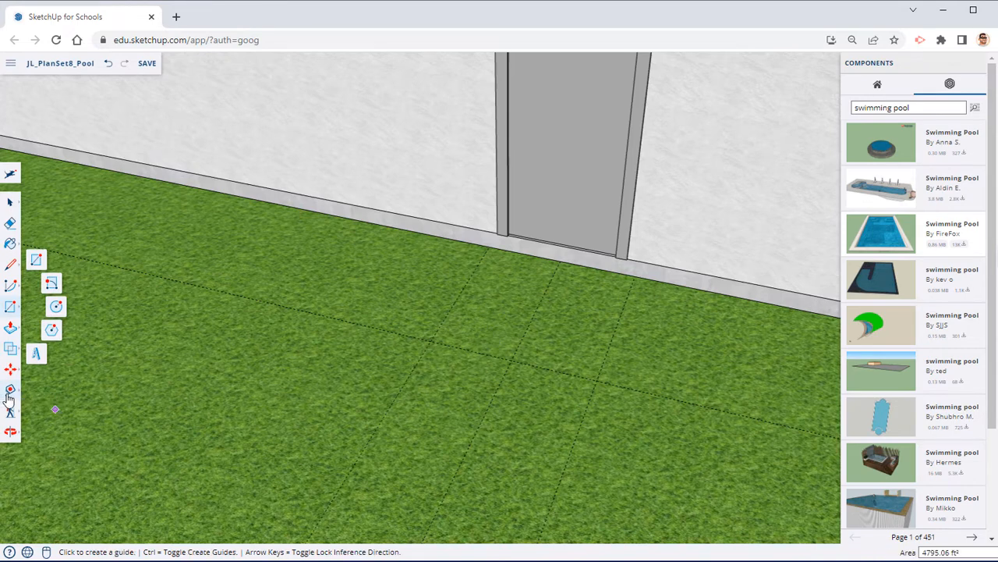
click(356, 321)
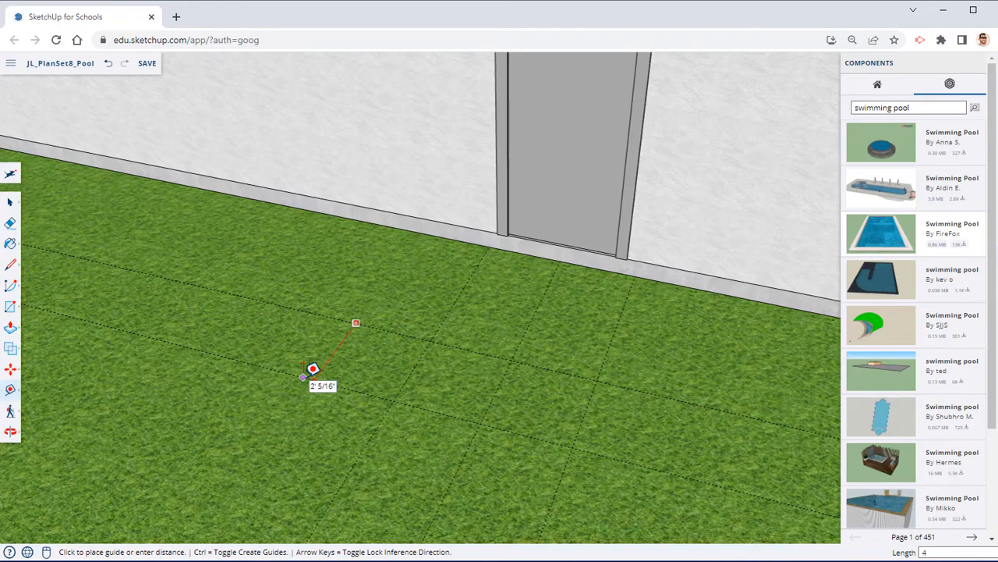
click(312, 368)
middle_drag(442, 390, 195, 258)
click(10, 224)
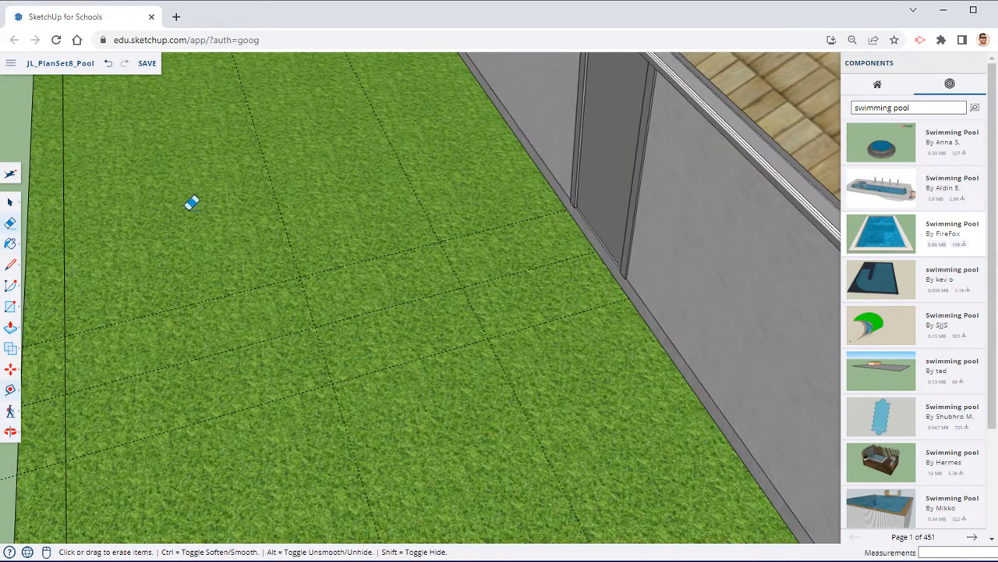
click(273, 202)
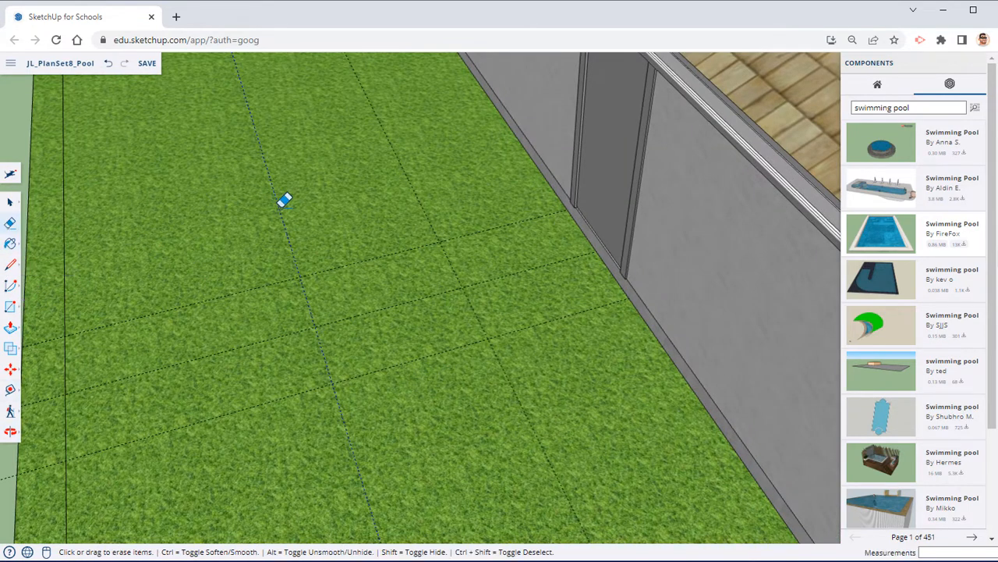
Step: Place a guide 2' farther out from the 4' guide parallel to the long wall, and another 4' beyond it
click(10, 390)
click(419, 200)
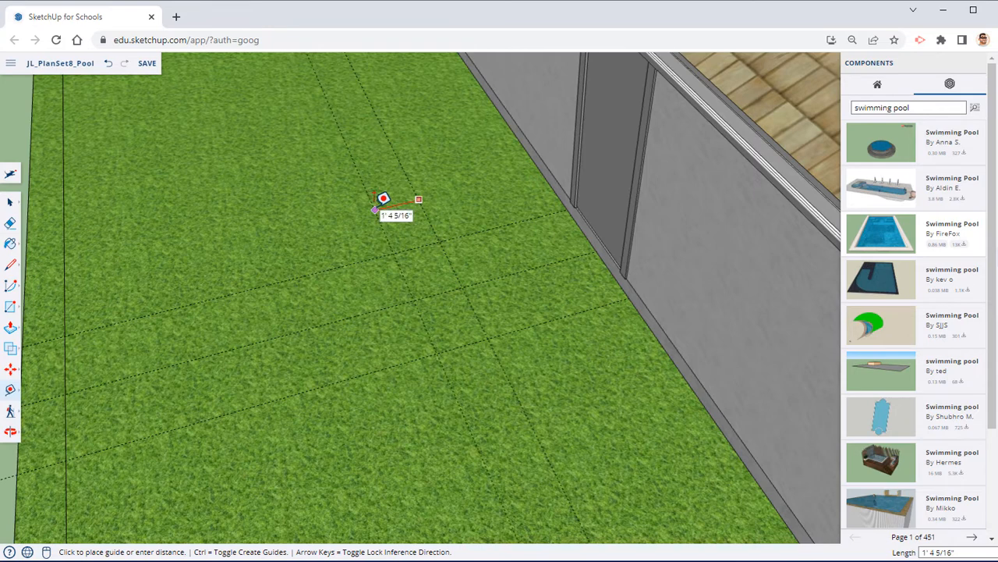
text(2')
key(Return)
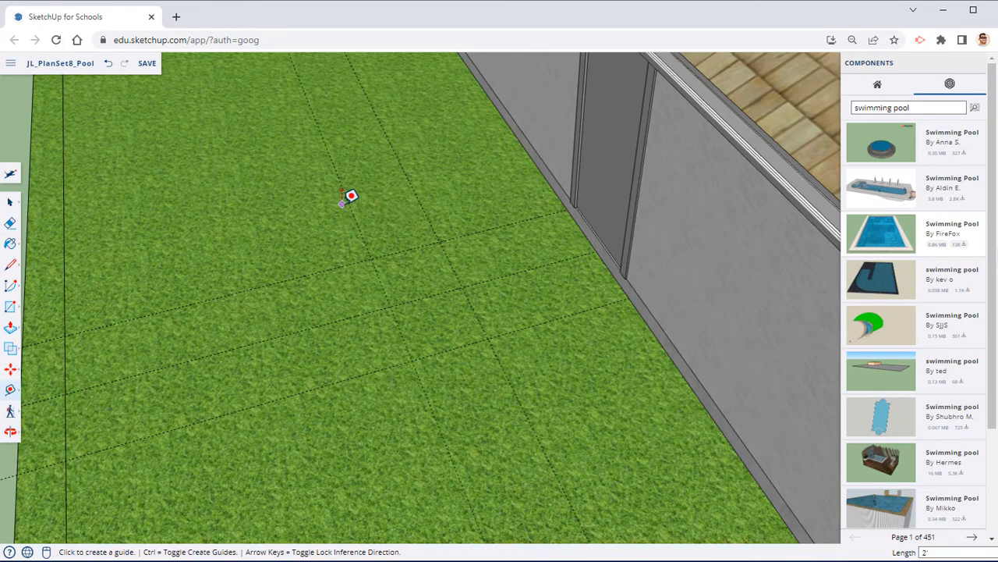
click(350, 203)
text(4)
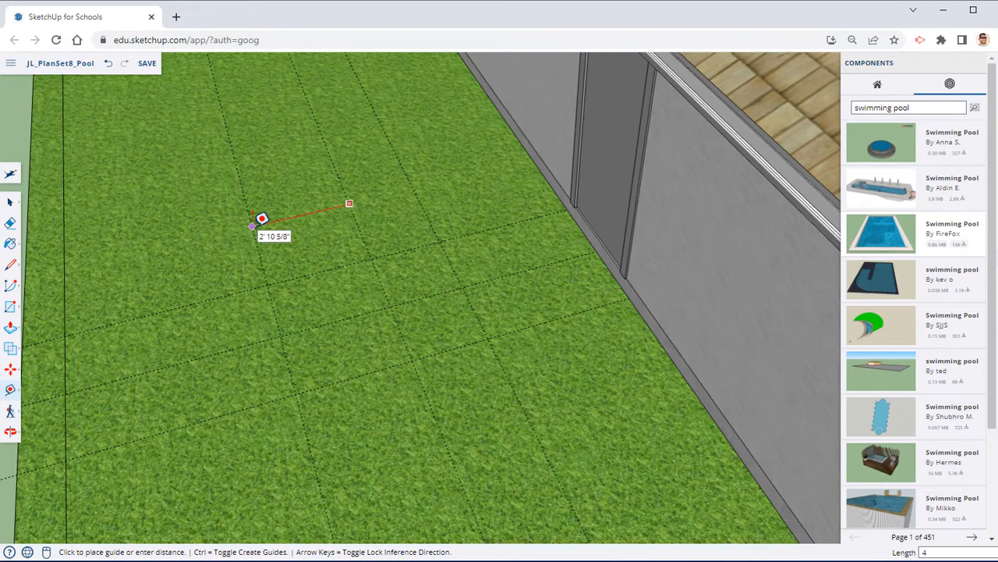
text(')
key(Return)
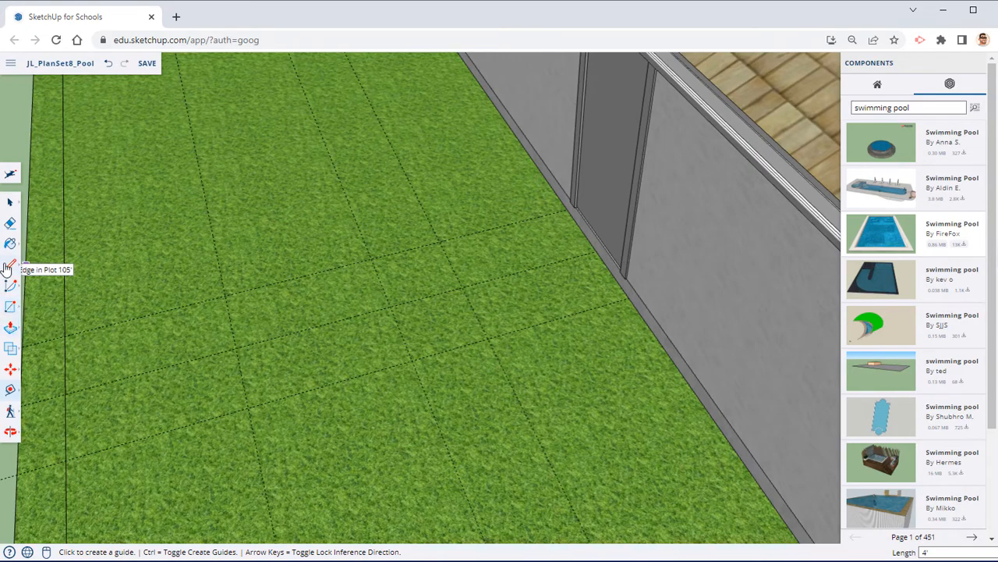
Step: Draw a 10' by 4' rectangle between the guides, running straight out from the side door
click(11, 308)
middle_drag(350, 335, 528, 223)
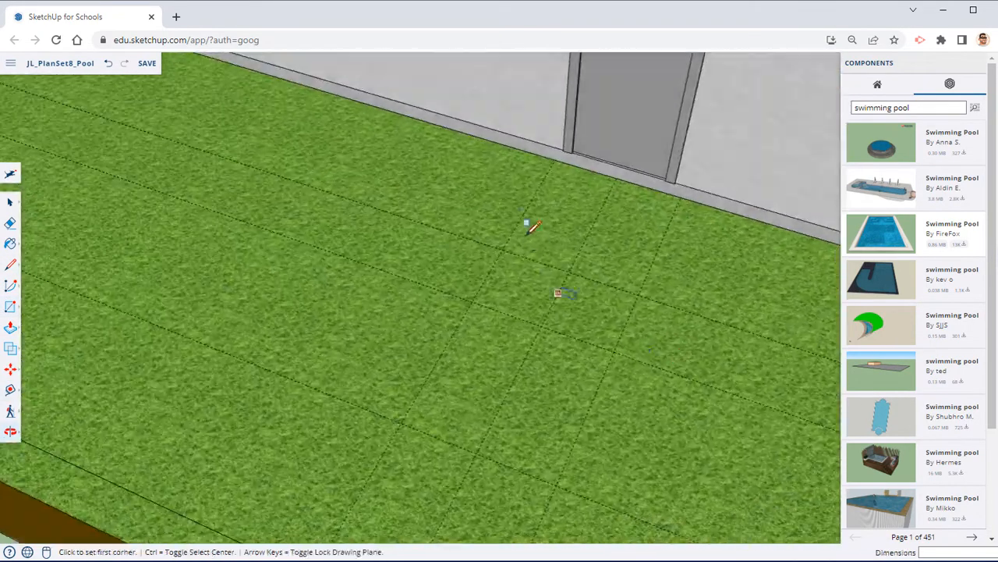
click(556, 159)
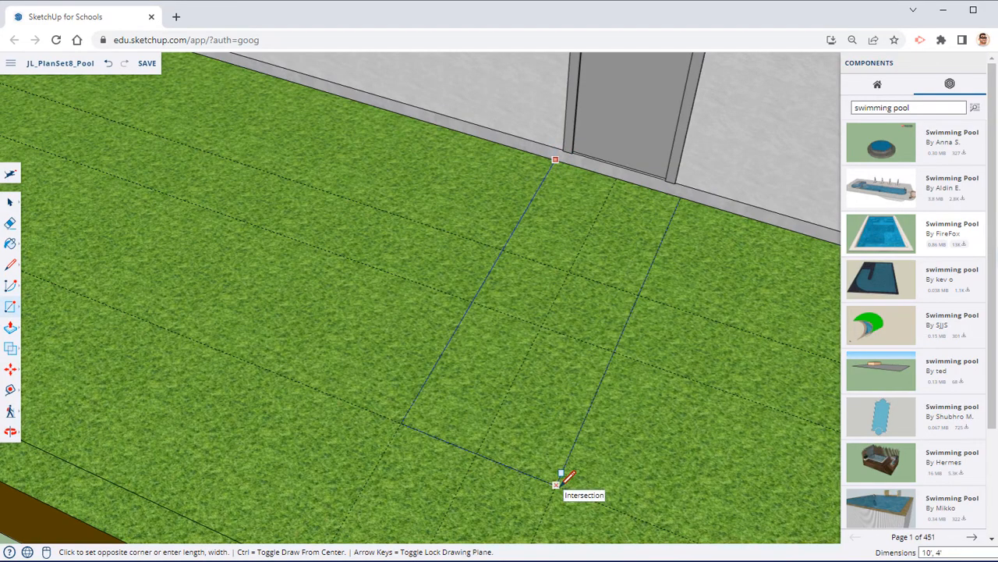
click(557, 479)
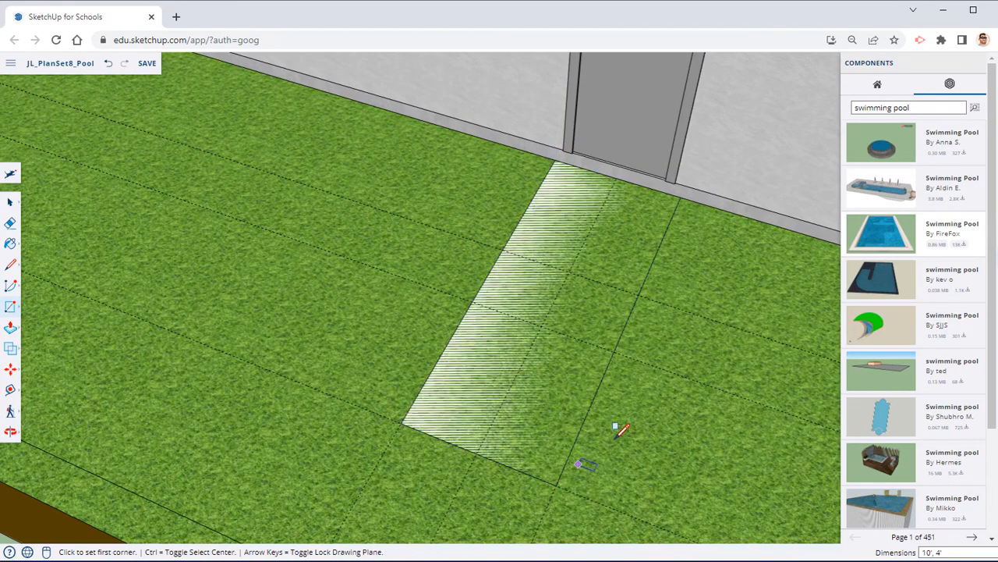
Step: Draw a 4' by 29' 6" path rectangle between the outer guides, from the door path to the plot's edge
click(614, 352)
shift+middle_drag(585, 481, 264, 238)
shift+middle_drag(508, 233, 59, 172)
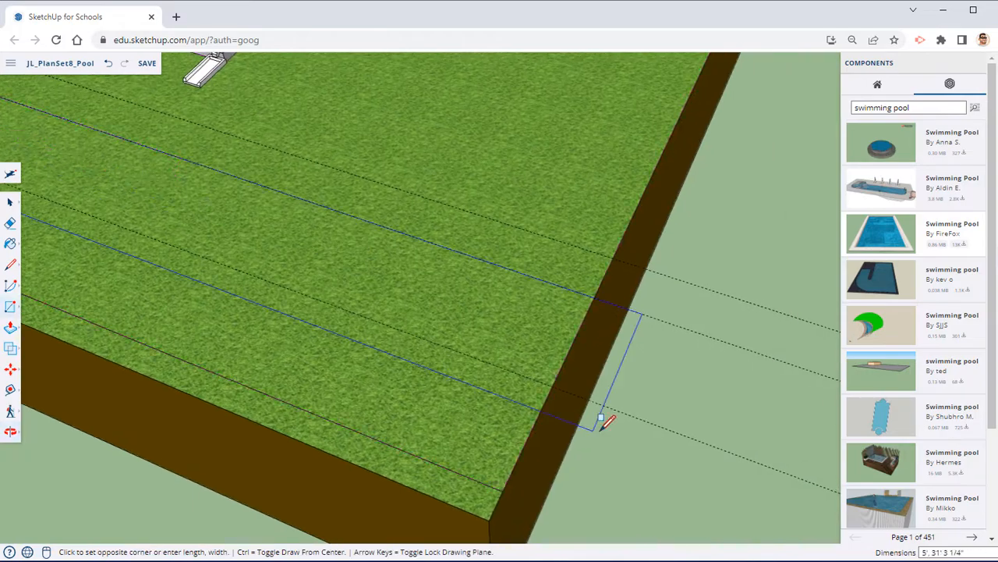
click(556, 374)
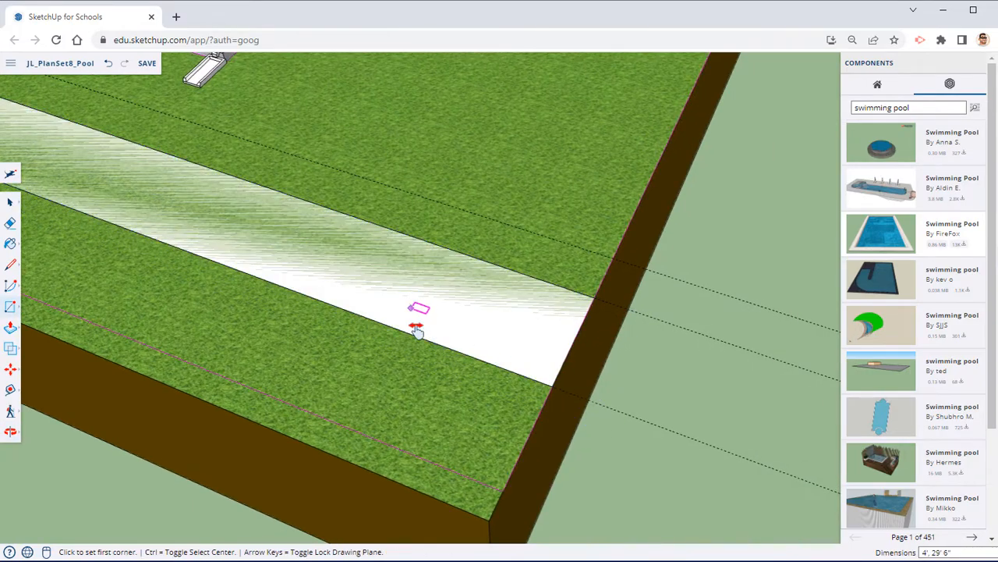
Step: Draw a 28' 6" by 4' path rectangle along the long wall, from the guide at the deck to the door path
middle_drag(414, 312, 496, 441)
scroll(216, 272, up, 5)
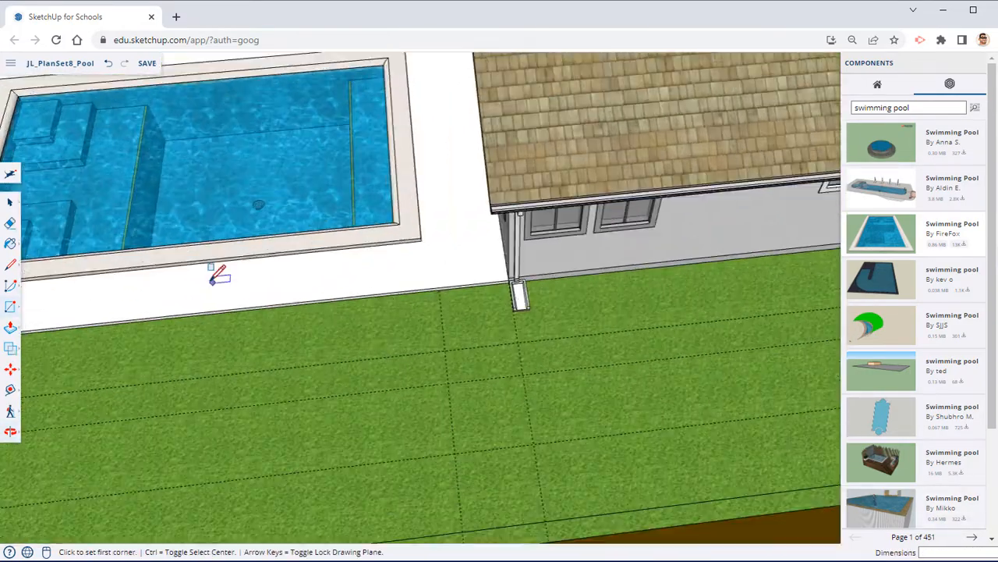
click(510, 294)
middle_drag(573, 346, 156, 366)
click(670, 318)
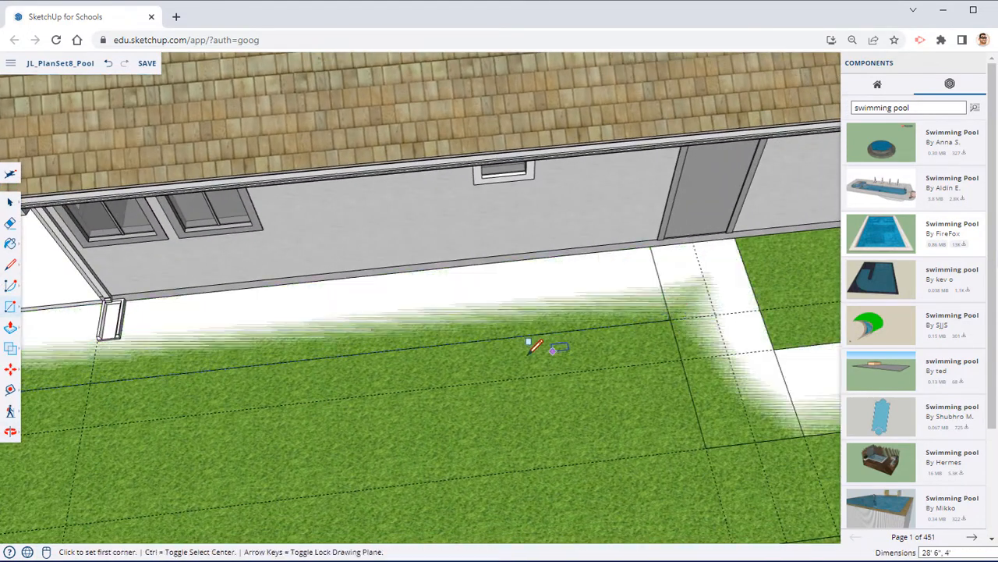
Step: Erase the edges dividing the path rectangles at the side door and the leftover guides crossing them
click(10, 222)
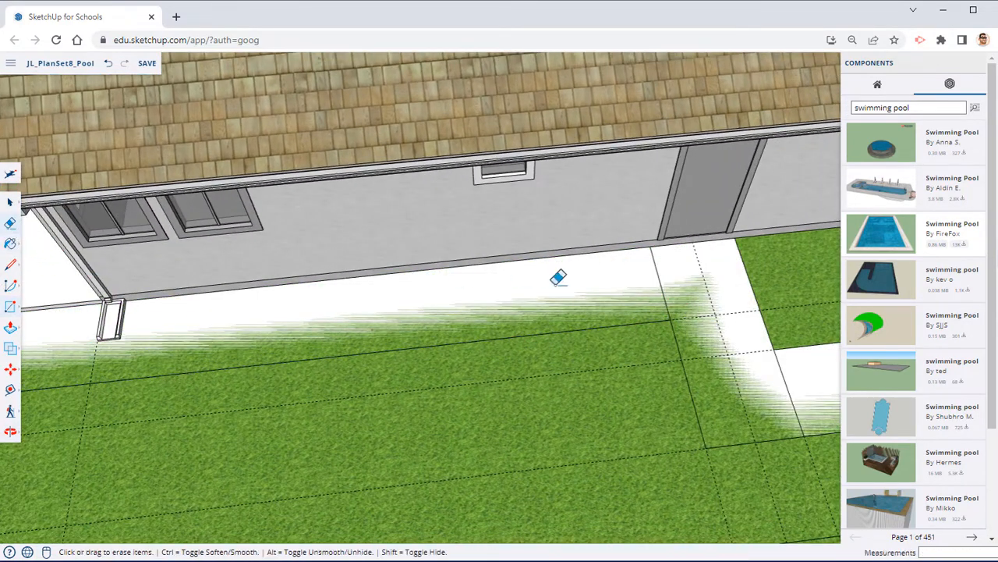
click(659, 279)
mouse_move(97, 348)
mouse_down()
mouse_move(114, 415)
mouse_move(131, 426)
mouse_up()
mouse_move(696, 304)
mouse_down()
mouse_move(722, 307)
mouse_move(745, 361)
mouse_move(789, 372)
mouse_move(771, 402)
mouse_up()
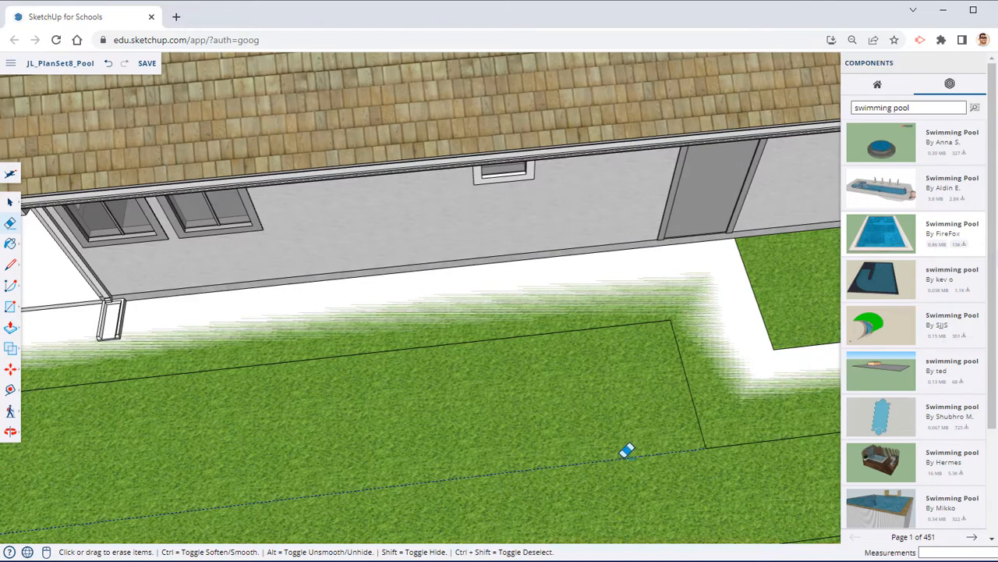
middle_drag(386, 379, 363, 265)
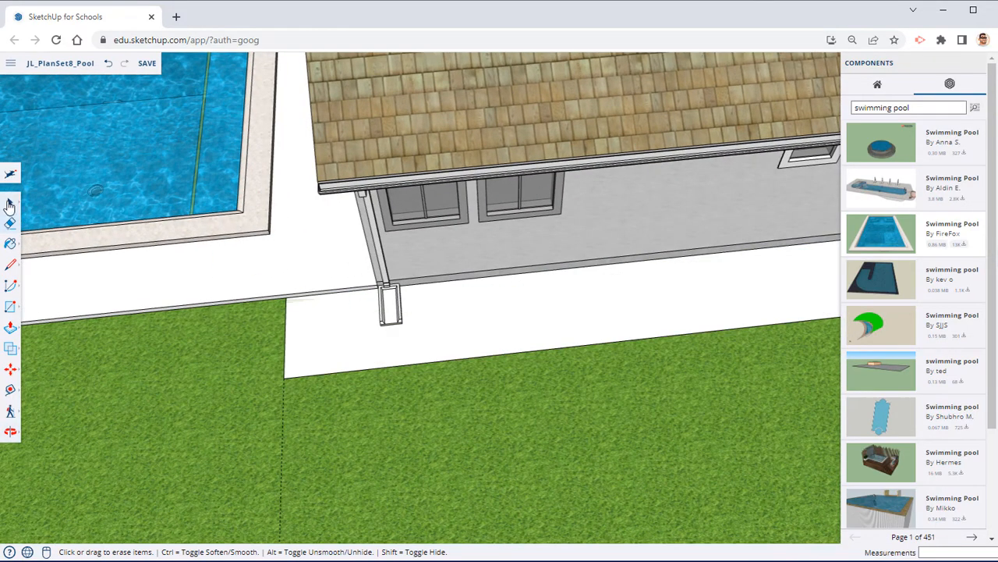
Step: Inside the gutter group at the deck corner, raise the downspout's splash block 3" to the deck's height and close the group
click(9, 204)
right_click(384, 312)
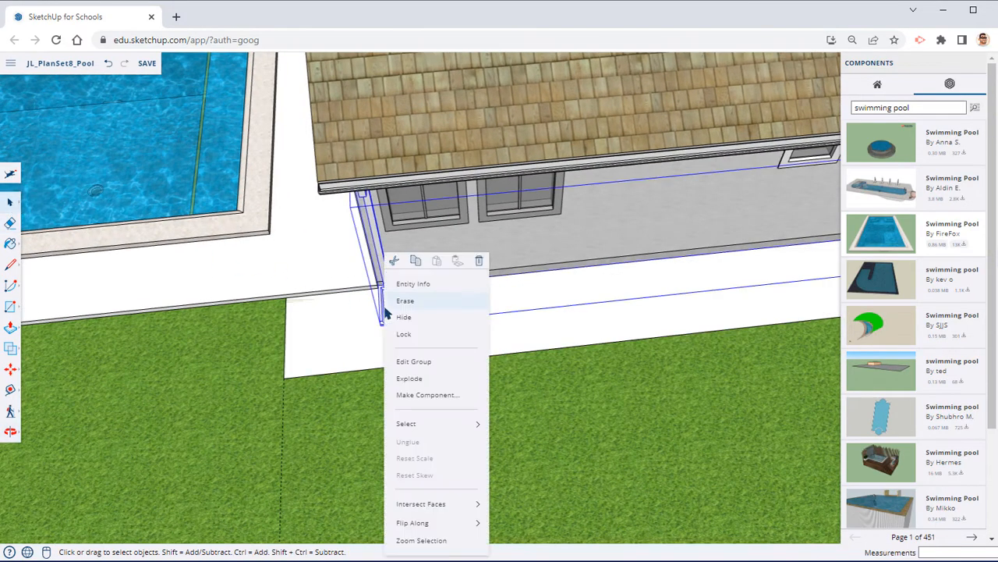
click(414, 362)
click(11, 375)
middle_drag(270, 352, 531, 327)
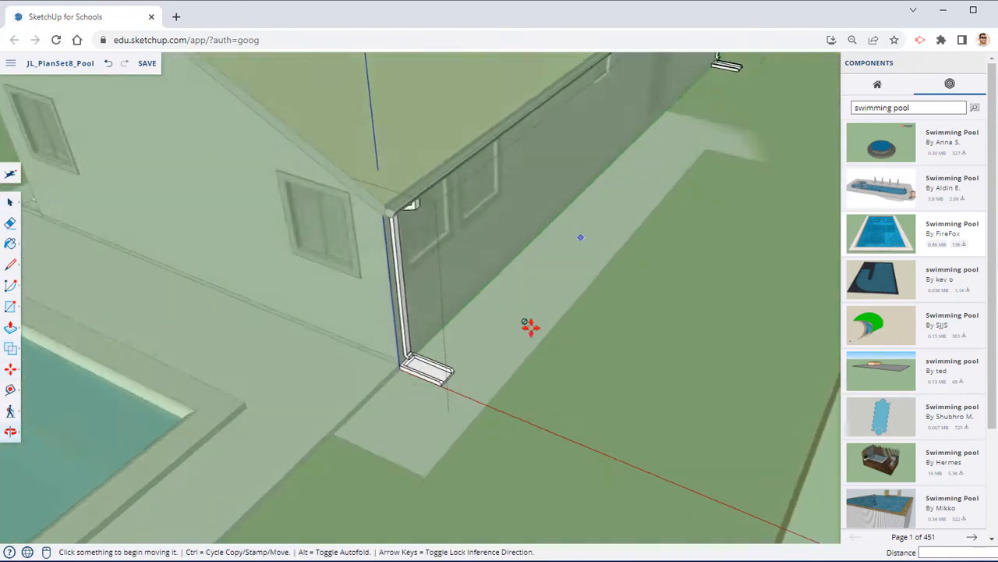
scroll(531, 328, up, 5)
middle_drag(296, 428, 375, 359)
scroll(376, 359, up, 3)
scroll(357, 323, up, 3)
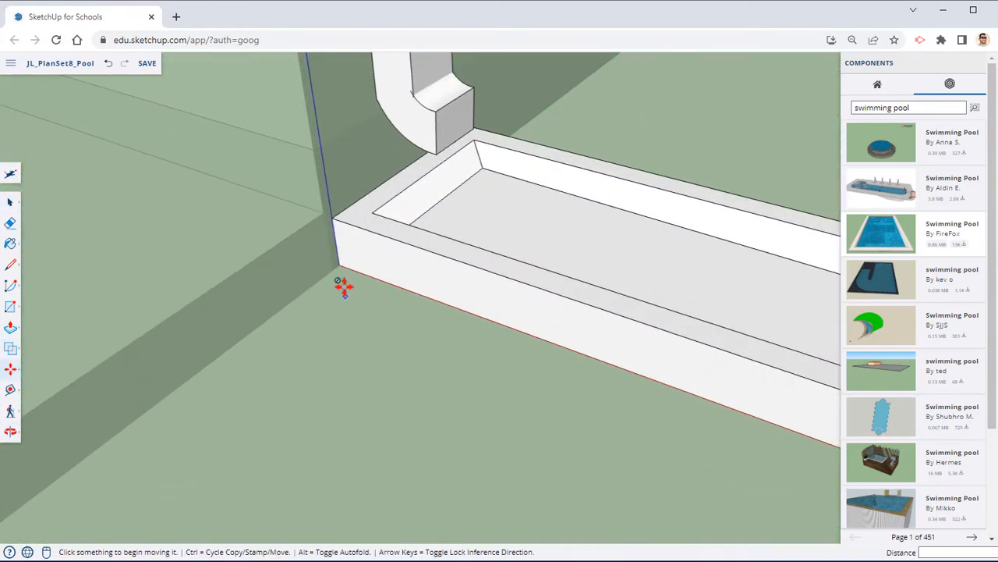
click(341, 267)
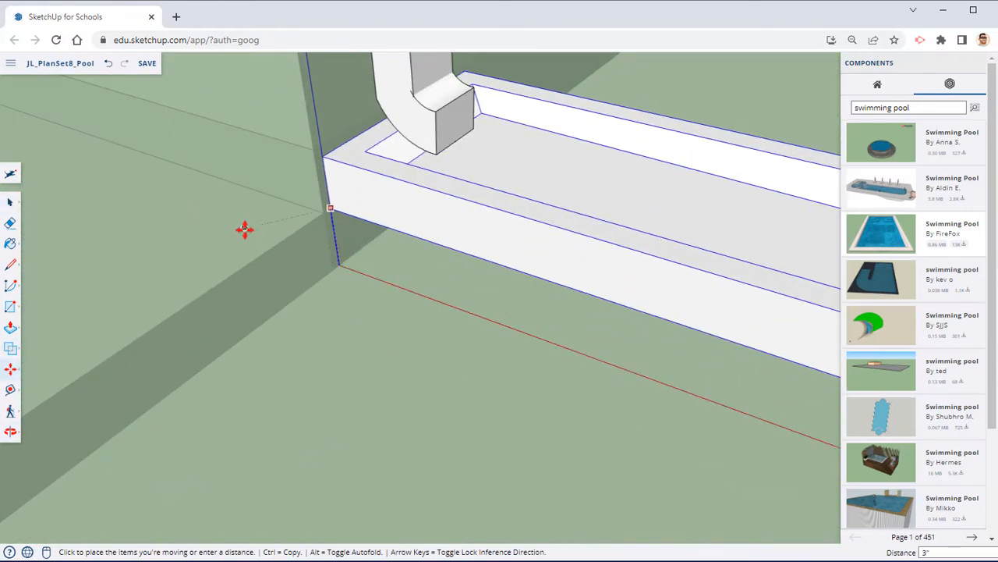
click(117, 234)
middle_drag(359, 253, 310, 239)
scroll(450, 234, down, 3)
middle_drag(451, 234, 392, 307)
scroll(419, 303, down, 3)
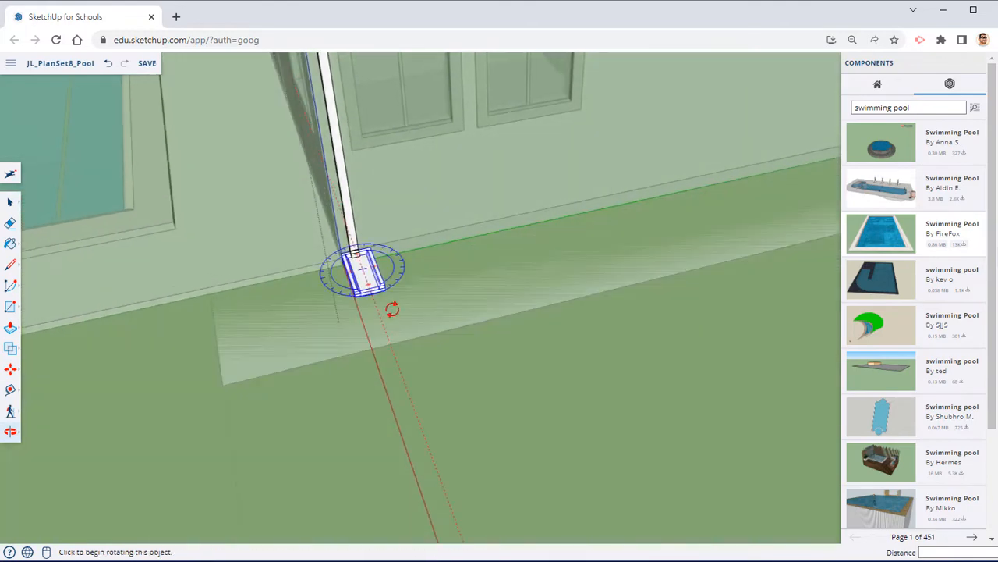
right_click(450, 428)
click(482, 460)
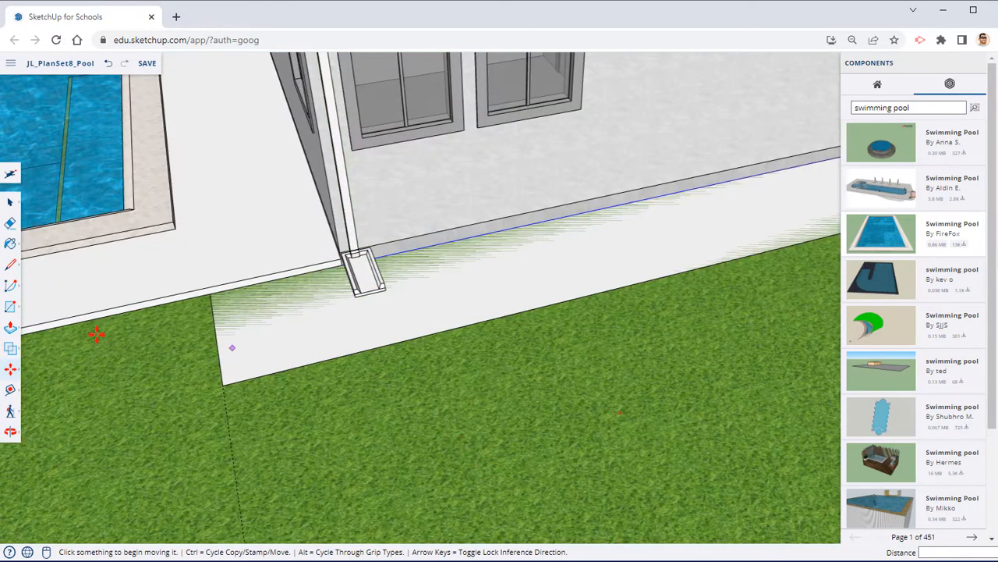
Step: Raise the path face 3" level with the pool deck and erase the edge separating path and deck
click(10, 327)
click(242, 314)
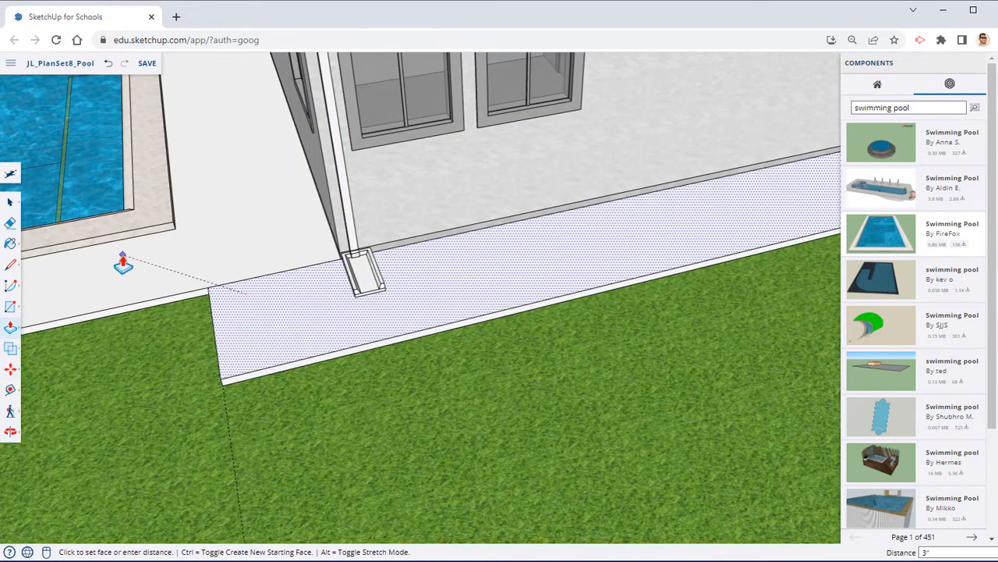
click(78, 262)
click(10, 224)
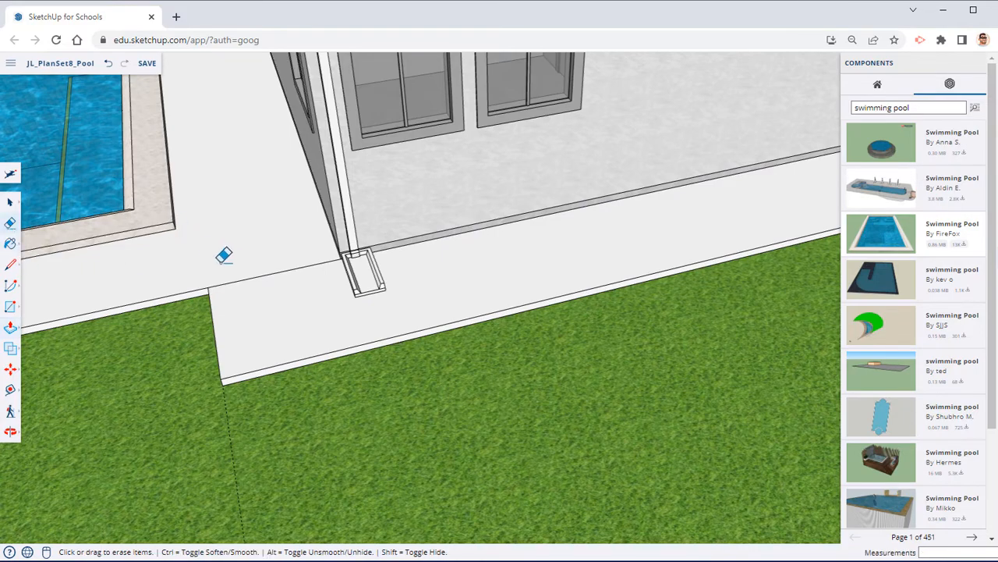
click(250, 278)
mouse_move(252, 278)
middle_down()
mouse_move(490, 342)
mouse_move(461, 361)
mouse_move(249, 419)
middle_up()
scroll(466, 364, down, 3)
mouse_move(466, 364)
middle_down()
mouse_move(276, 383)
mouse_move(83, 359)
mouse_move(346, 330)
mouse_move(232, 367)
mouse_move(410, 349)
middle_up()
middle_drag(552, 360, 671, 281)
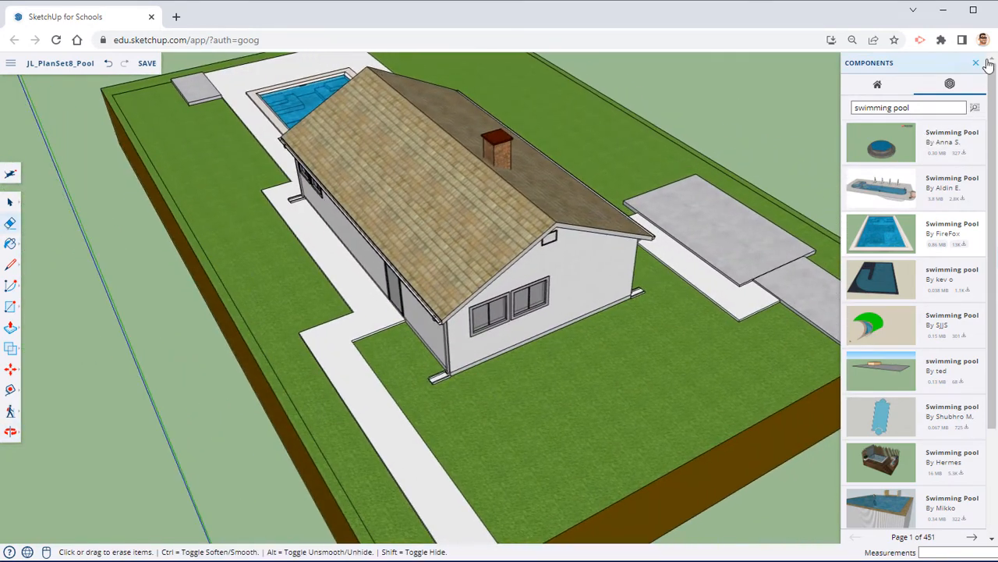
Step: Close the component library and look through the Brick, Cladding and Siding materials for a path finish
click(977, 63)
mouse_move(740, 216)
middle_down()
mouse_move(918, 252)
mouse_move(742, 250)
mouse_move(687, 262)
middle_up()
click(11, 244)
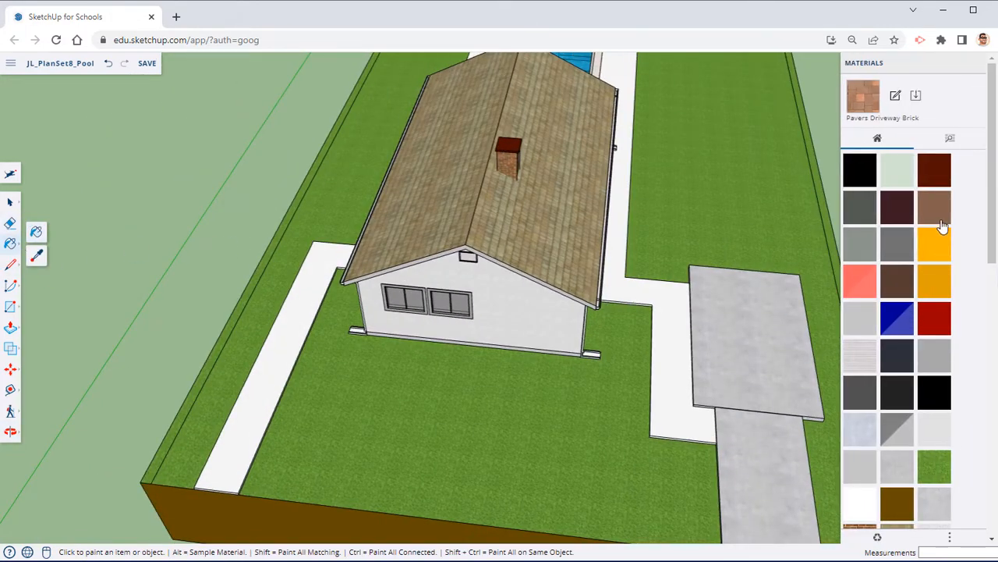
click(950, 138)
click(877, 140)
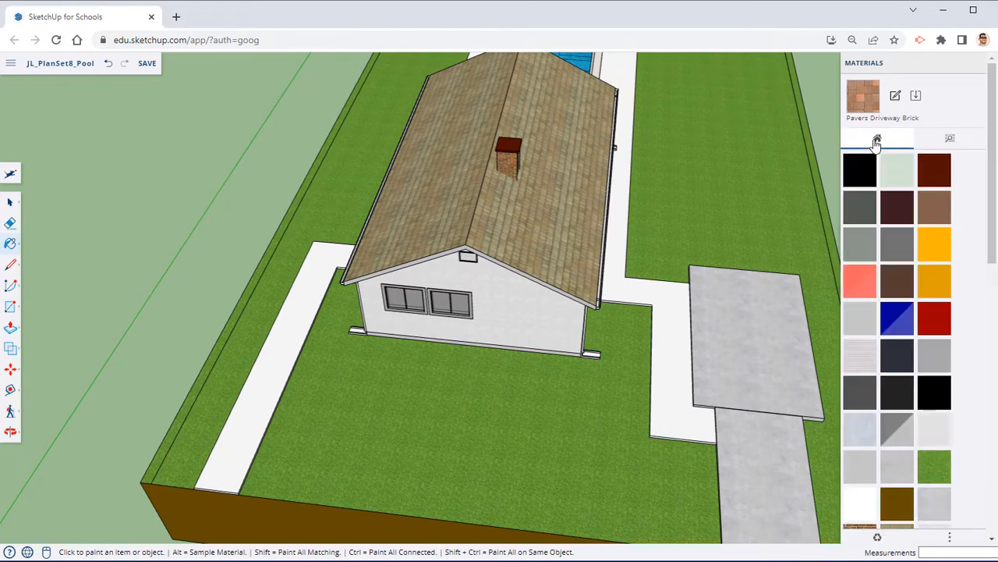
click(930, 140)
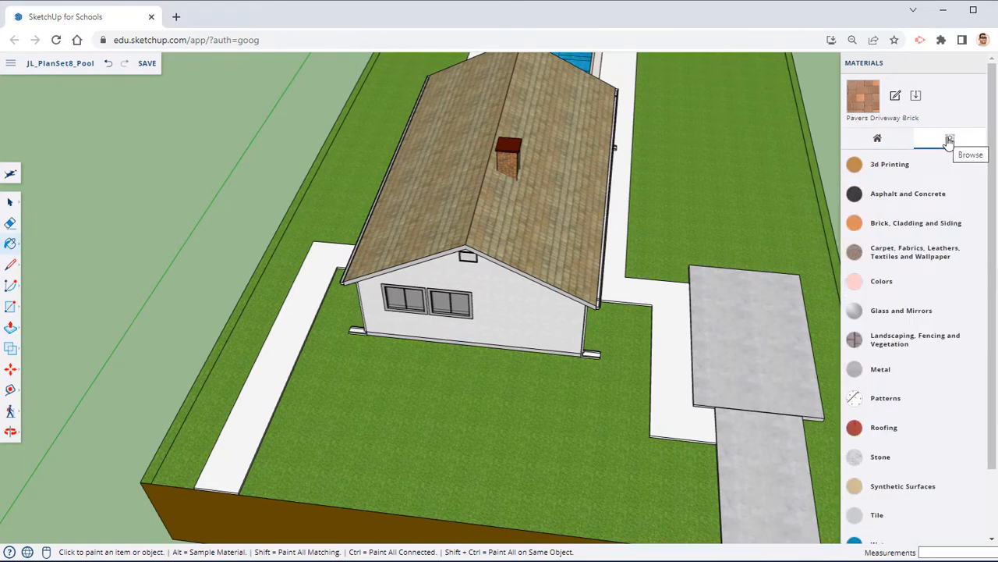
click(927, 227)
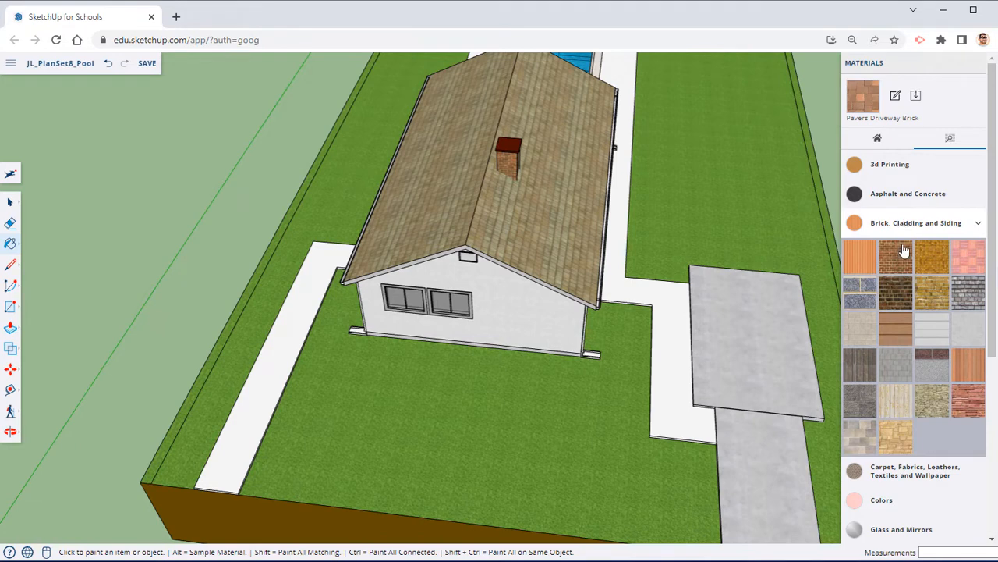
scroll(909, 287, down, 1)
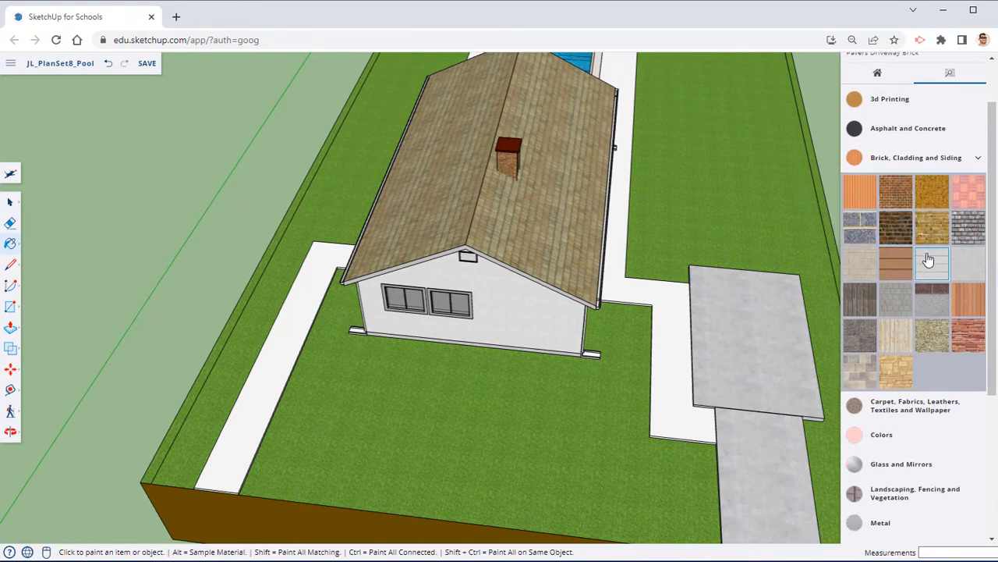
scroll(928, 260, up, 1)
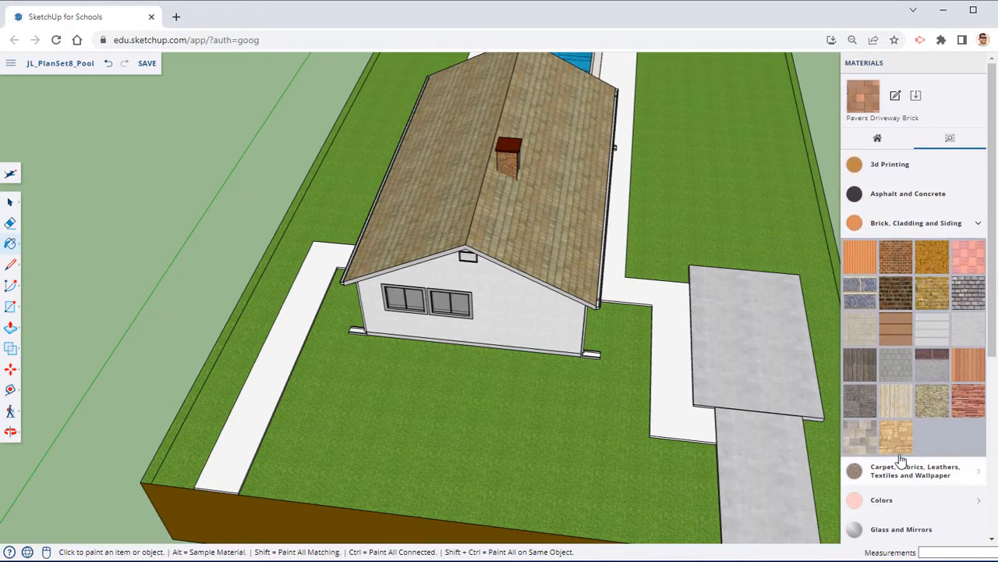
scroll(905, 457, down, 2)
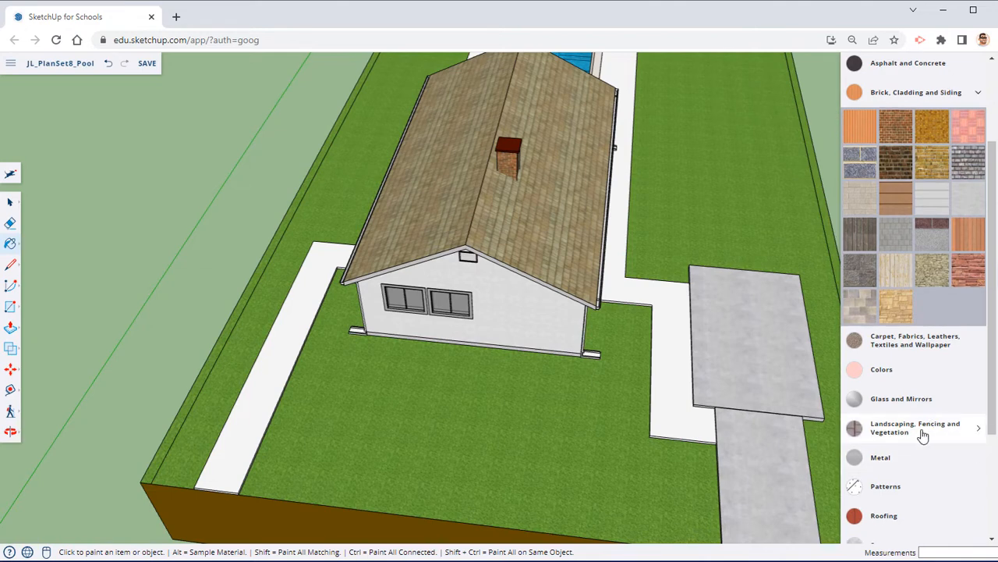
Step: Paint the top of the path beside the driveway with the brown flagstone from Landscaping, Fencing and Vegetation
click(923, 435)
scroll(923, 421, down, 2)
scroll(939, 381, down, 2)
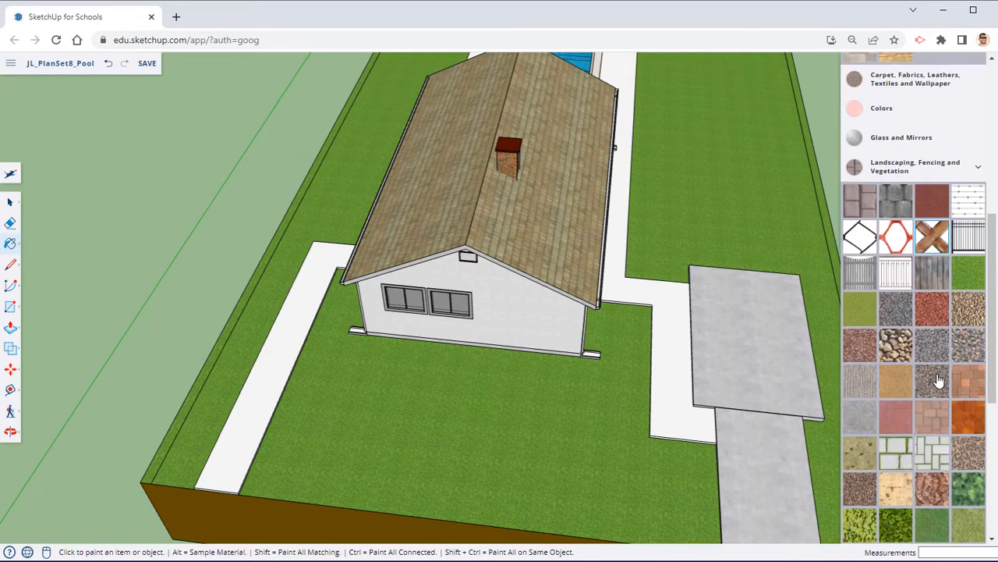
scroll(939, 380, down, 1)
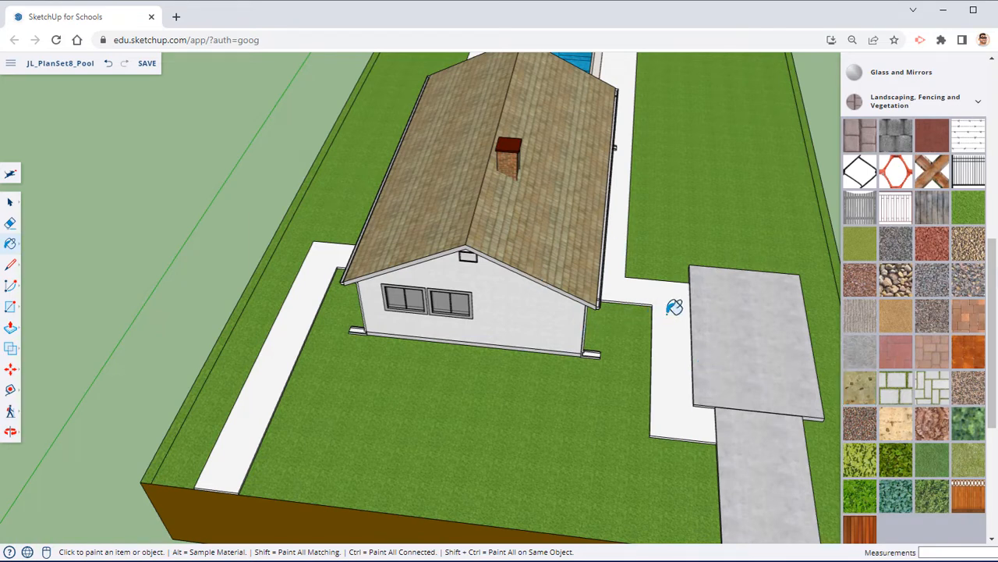
scroll(669, 356, up, 3)
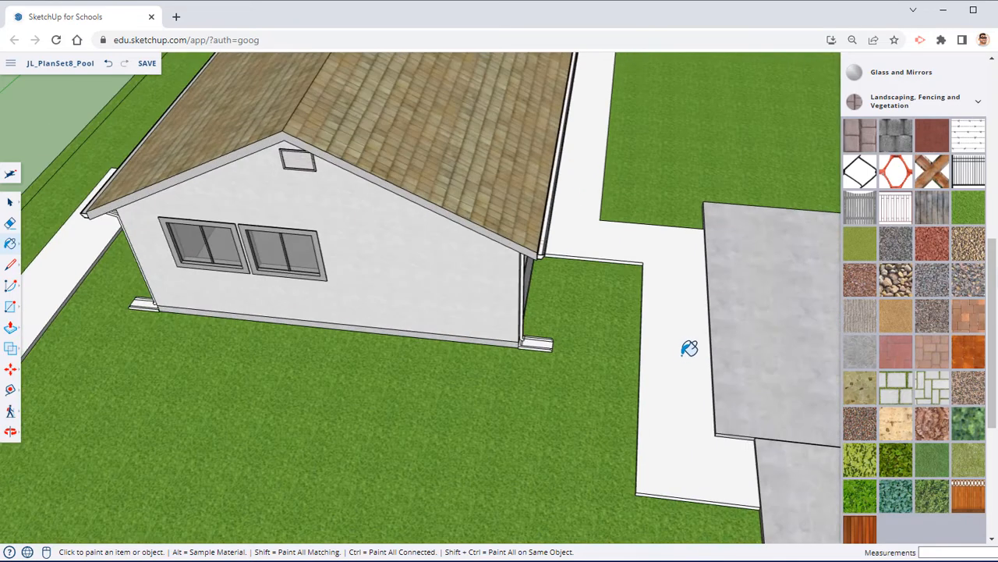
mouse_move(689, 350)
middle_down()
mouse_move(699, 347)
mouse_move(659, 357)
mouse_move(704, 366)
mouse_move(727, 319)
middle_up()
scroll(691, 326, up, 4)
click(690, 325)
scroll(689, 326, down, 5)
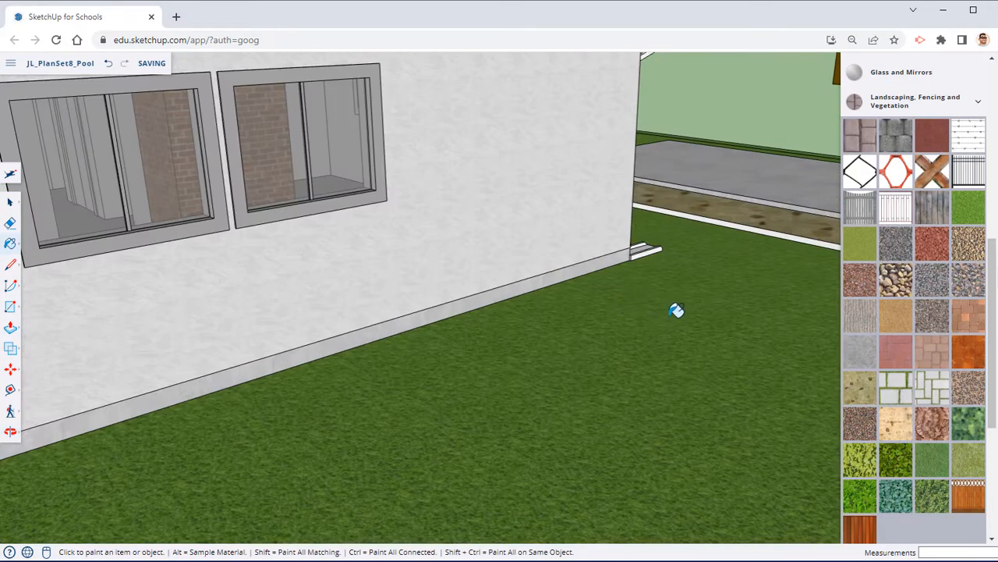
mouse_move(642, 268)
middle_down()
mouse_move(254, 279)
mouse_move(579, 271)
middle_up()
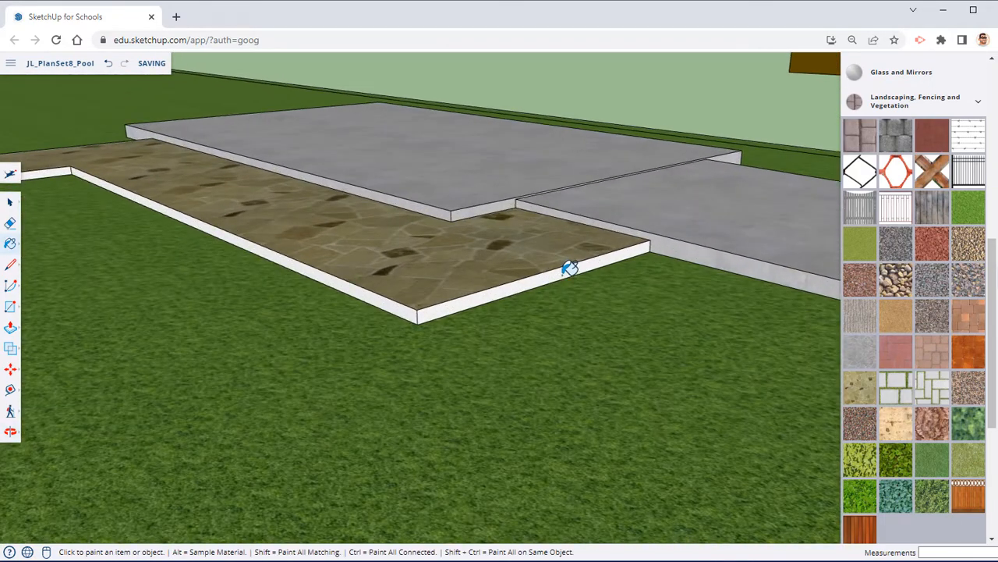
Step: Paint the side faces of the path beside the driveway with the same brown flagstone as its top
click(554, 272)
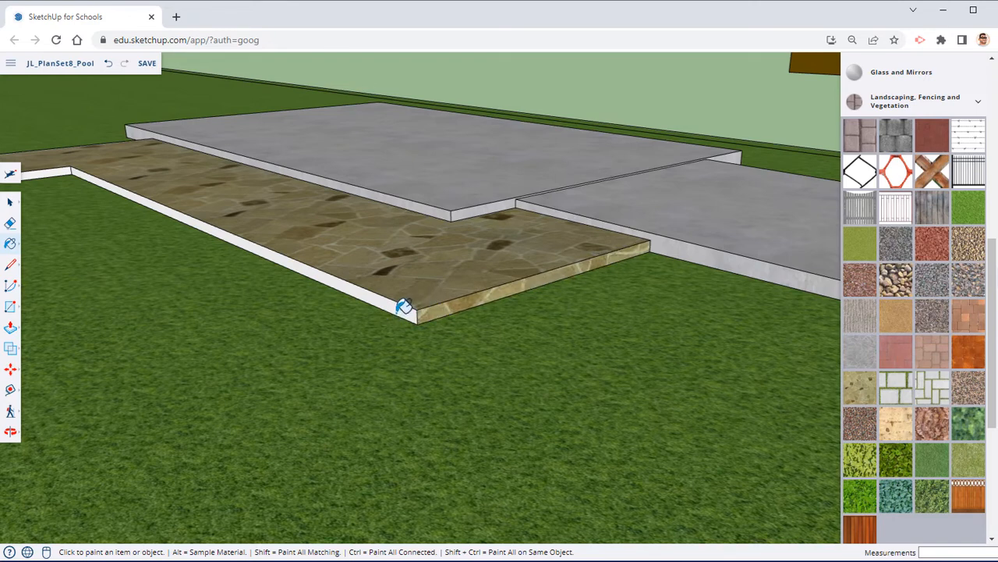
click(390, 277)
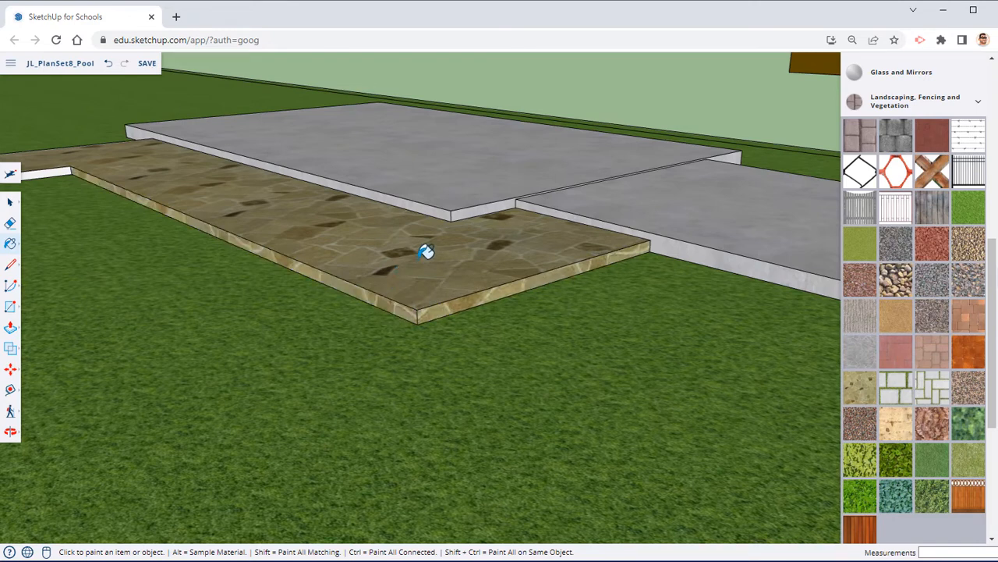
alt+click(441, 248)
middle_drag(354, 258, 41, 148)
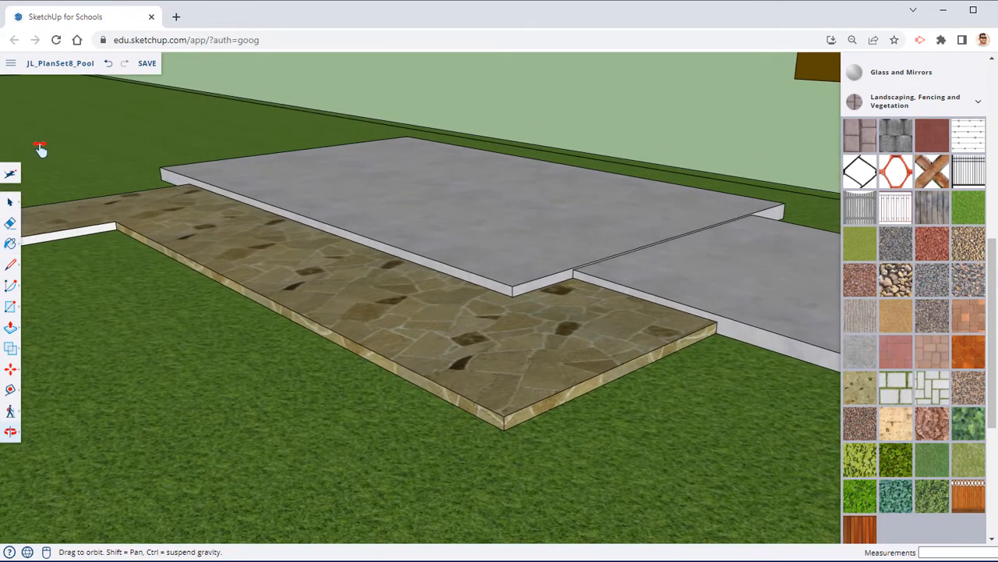
middle_drag(84, 226, 101, 226)
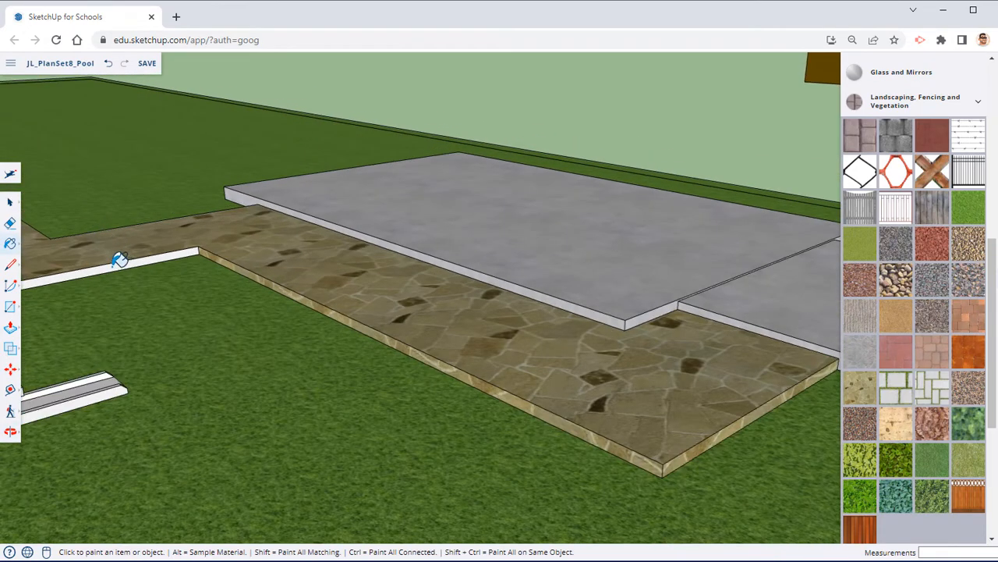
click(120, 259)
Step: Paint the flagstone onto the path edge adjoining the large concrete slab and the long edge running along the house
middle_drag(278, 220, 537, 243)
mouse_move(598, 255)
middle_down()
mouse_move(445, 296)
mouse_move(543, 243)
mouse_move(414, 291)
mouse_move(430, 269)
middle_up()
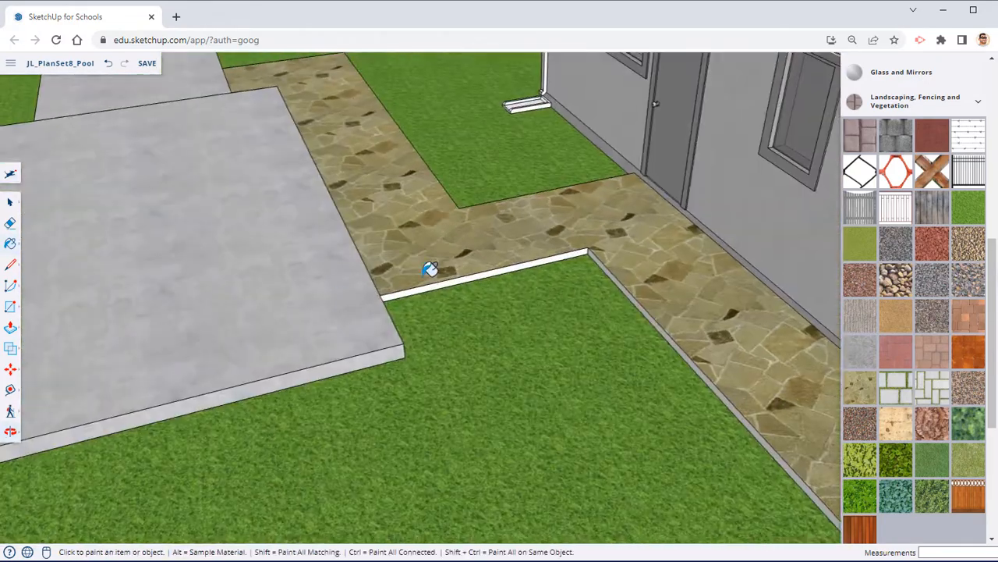
click(463, 274)
mouse_move(629, 271)
middle_down()
mouse_move(645, 276)
mouse_move(692, 234)
mouse_move(383, 170)
mouse_move(634, 266)
mouse_move(517, 223)
mouse_move(515, 238)
mouse_move(495, 231)
middle_up()
click(684, 231)
Step: Paint the flagstone onto the pool deck's outer end face and its long side next to the small concrete slab
scroll(589, 250, down, 3)
mouse_move(589, 250)
middle_down()
mouse_move(312, 164)
mouse_move(414, 187)
mouse_move(491, 323)
middle_up()
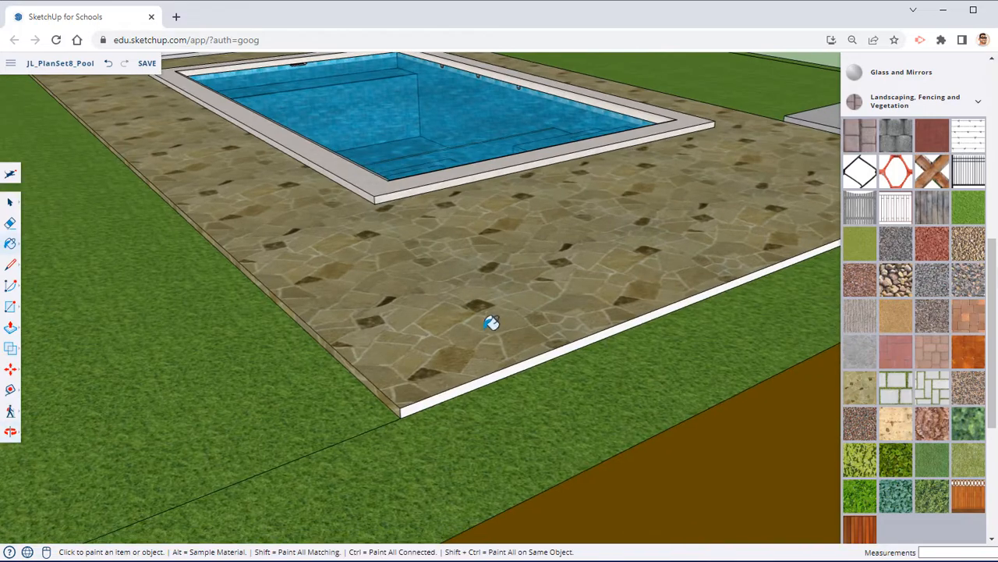
click(493, 374)
middle_drag(493, 373, 348, 227)
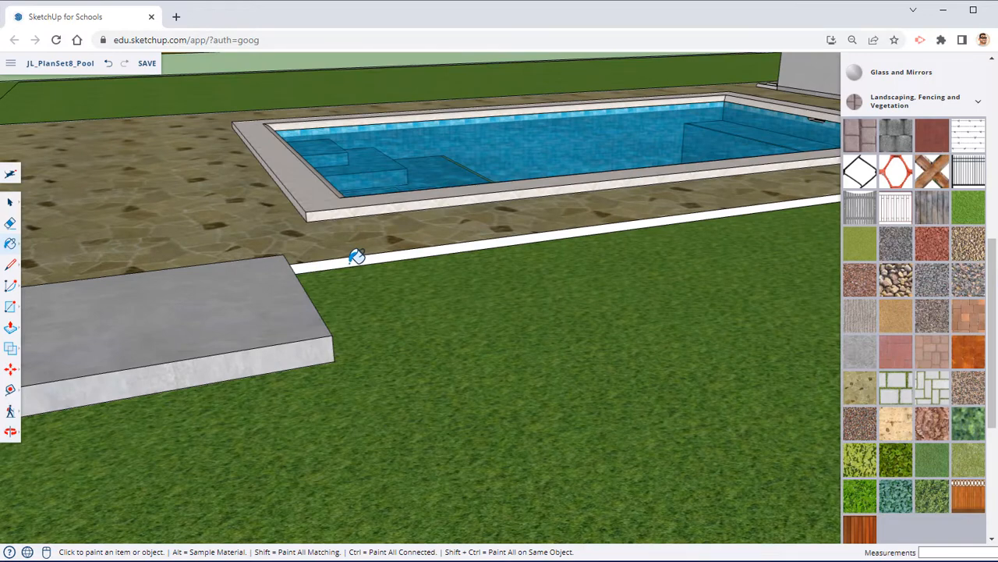
click(357, 257)
Step: Paint the two path edges at the house corner beside the pool with the flagstone
middle_drag(479, 250, 181, 287)
middle_drag(542, 223, 572, 281)
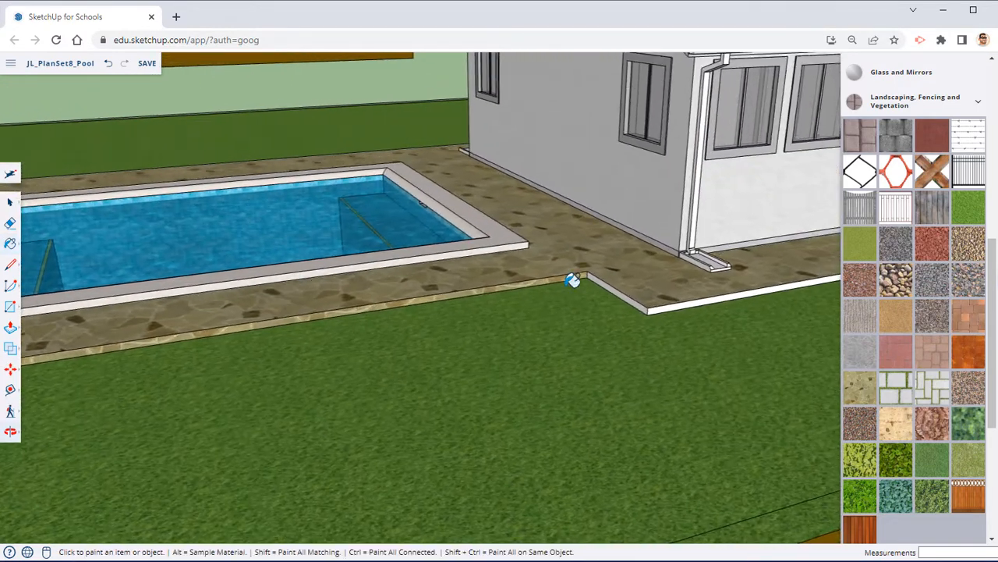
scroll(572, 280, up, 2)
click(628, 301)
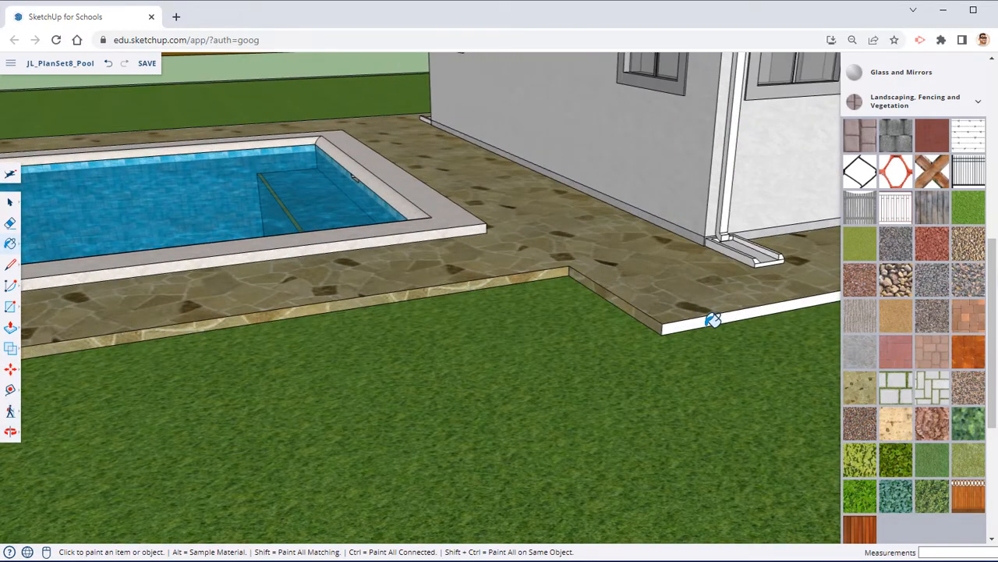
click(709, 316)
Step: Paint both outer edges of the path corner in front of the side door with the flagstone
middle_drag(698, 319, 644, 379)
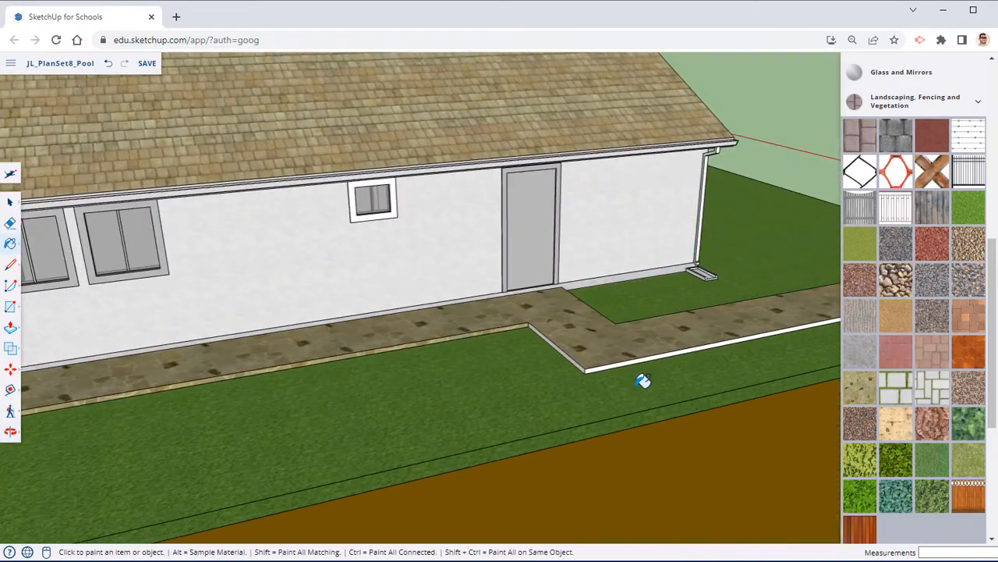
scroll(574, 338, up, 2)
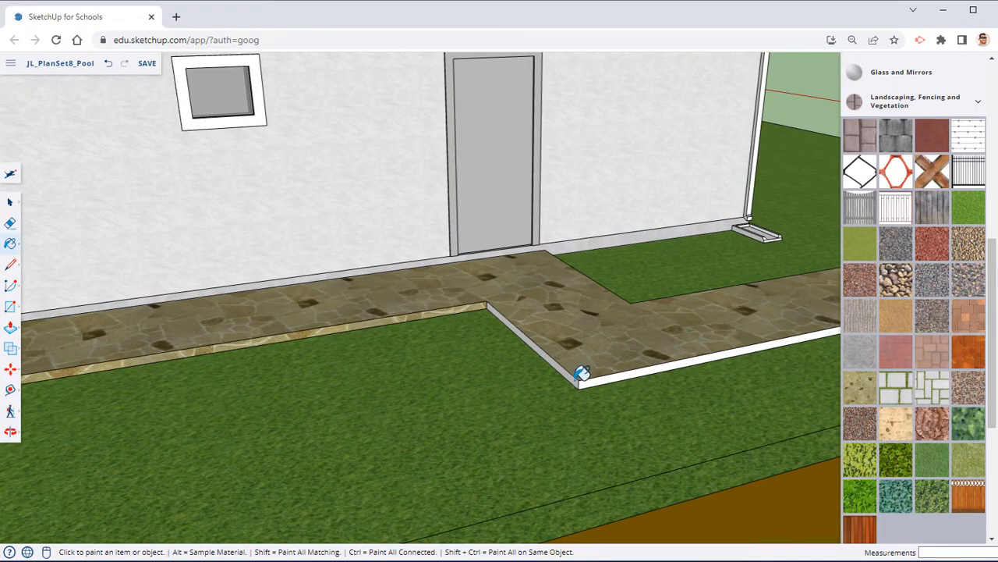
click(581, 375)
click(595, 374)
Step: Paint the path's end face at the plot boundary and the short edge beside the side door with the flagstone
mouse_move(595, 374)
middle_down()
mouse_move(624, 351)
mouse_move(248, 381)
mouse_move(238, 182)
middle_up()
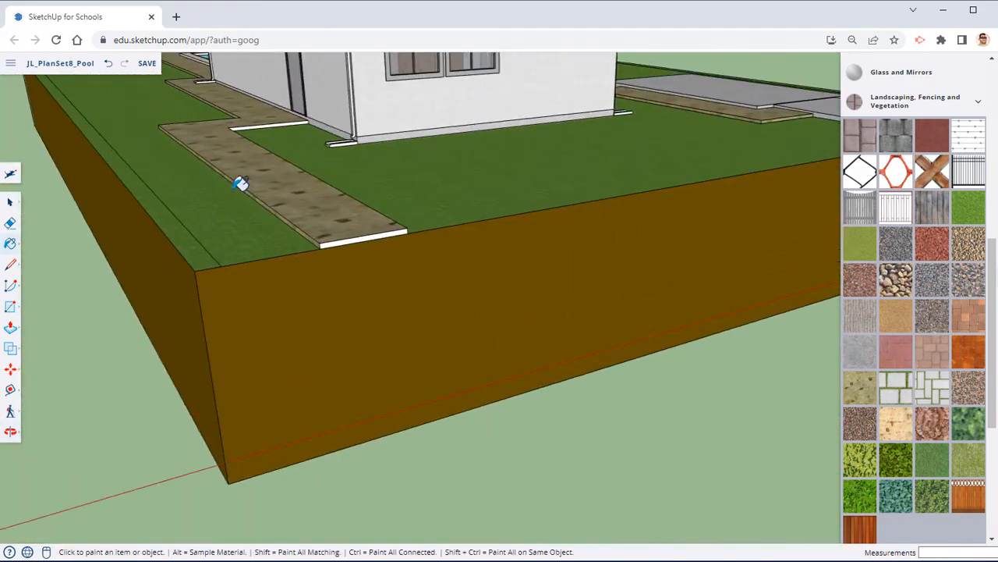
click(392, 230)
mouse_move(390, 223)
middle_down()
mouse_move(350, 252)
mouse_move(282, 171)
middle_up()
scroll(282, 171, up, 3)
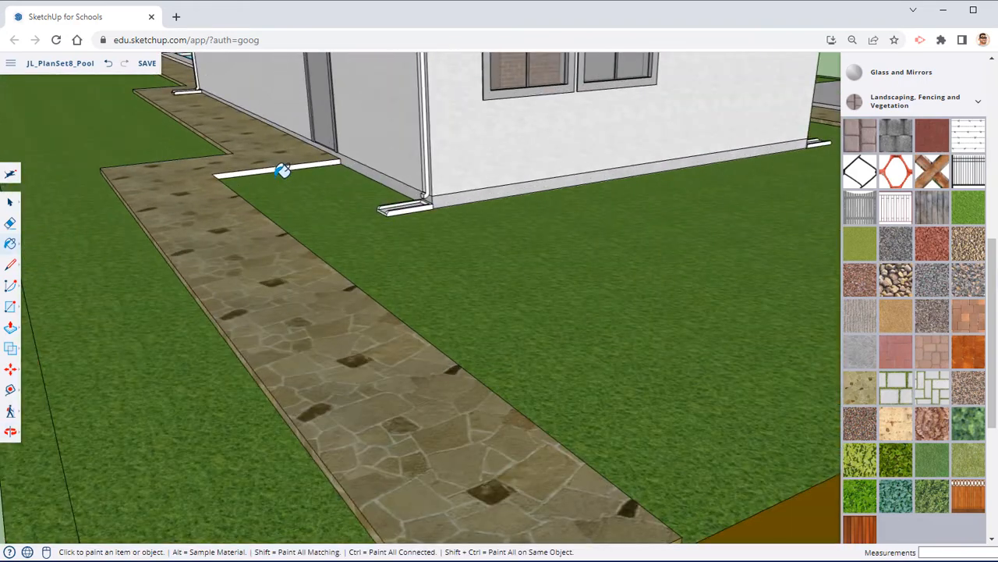
click(277, 164)
scroll(361, 227, down, 5)
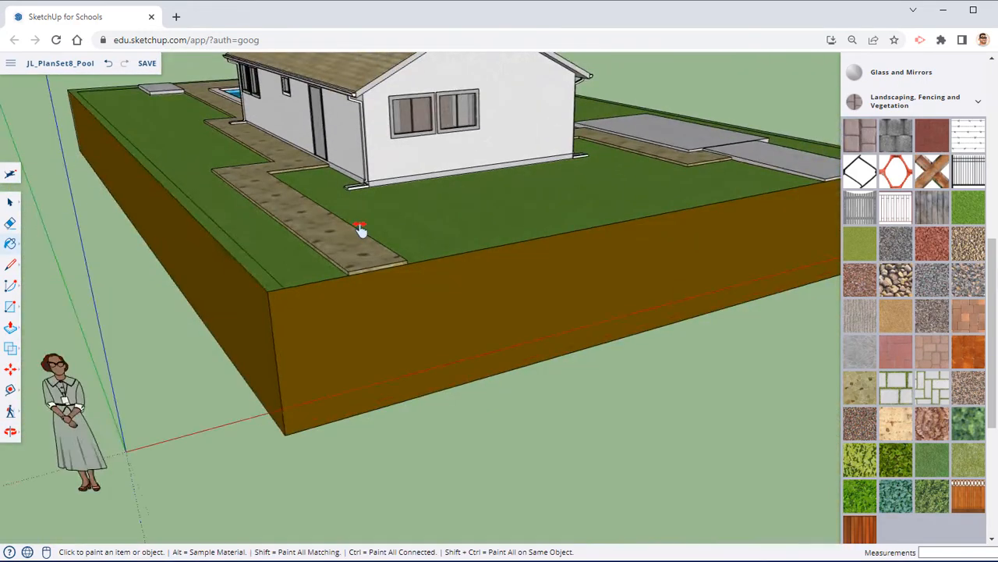
Step: Group the top face and edges of the flagstone path and deck, and close the materials library
mouse_move(361, 225)
middle_down()
mouse_move(72, 244)
mouse_move(280, 310)
mouse_move(713, 379)
mouse_move(518, 363)
middle_up()
scroll(442, 292, up, 3)
key(space)
double_click(438, 295)
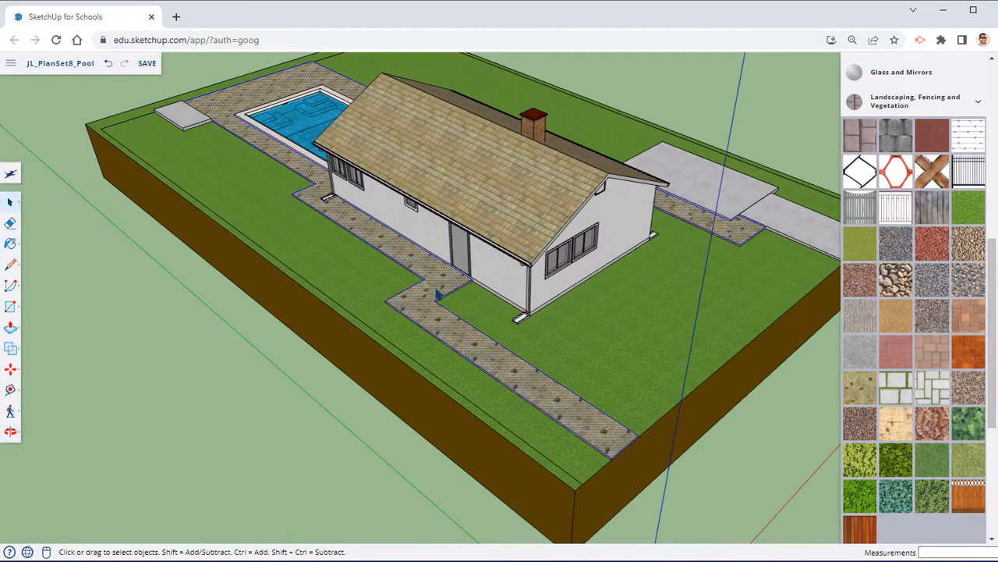
right_click(436, 294)
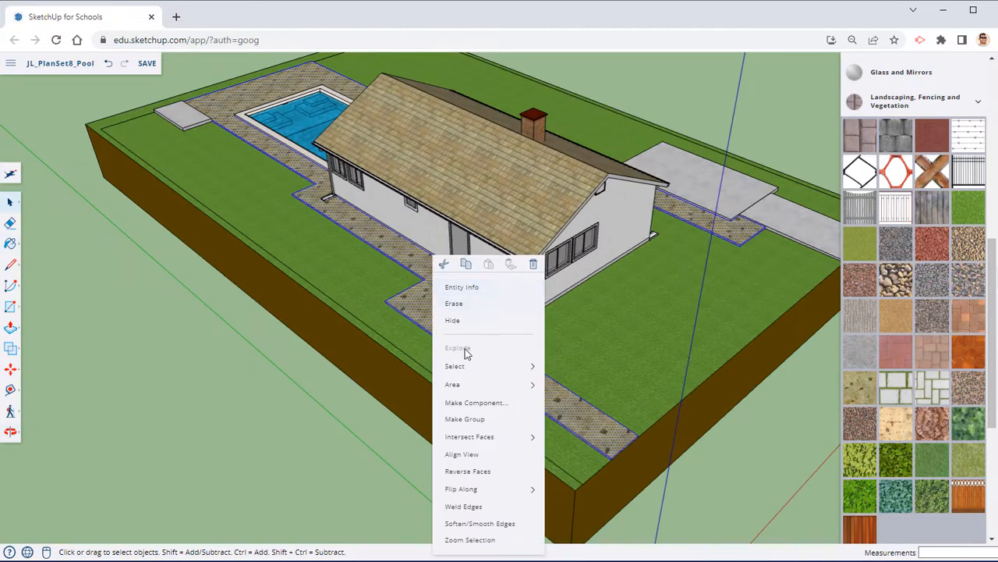
click(469, 420)
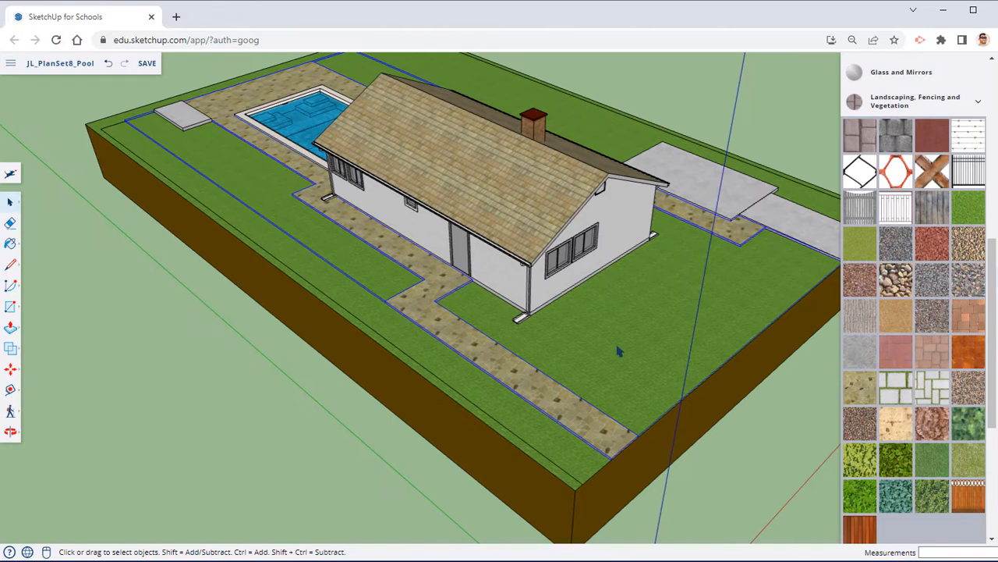
scroll(975, 62, up, 6)
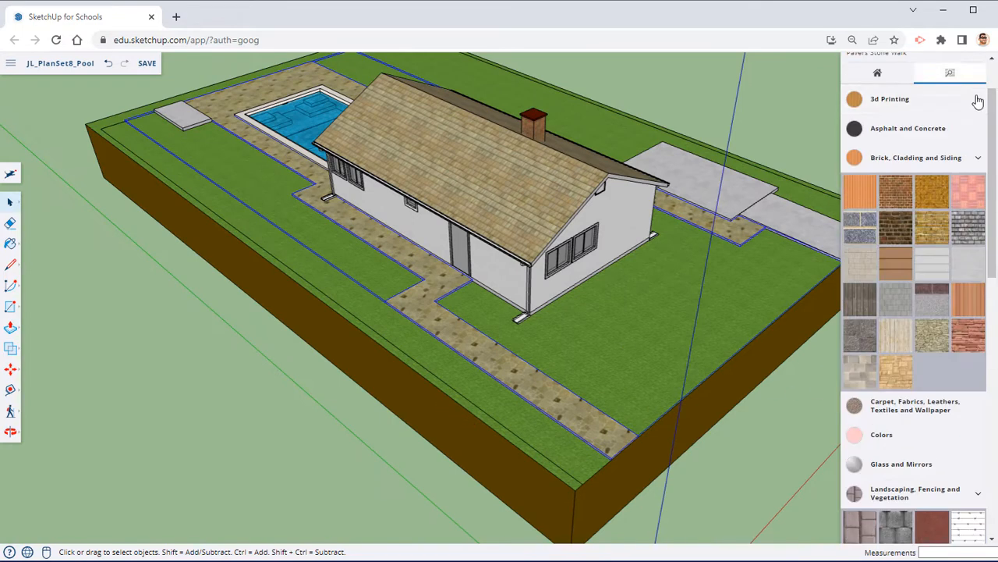
click(976, 64)
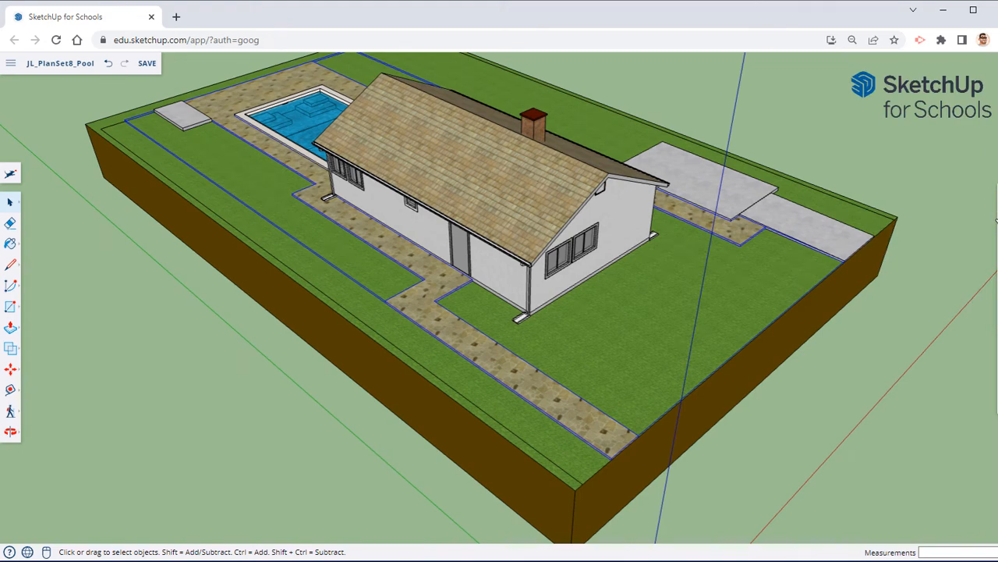
Step: Group the pool together with the walkway and rename the new group Pool_Walkway
scroll(419, 147, down, 2)
middle_drag(418, 147, 499, 270)
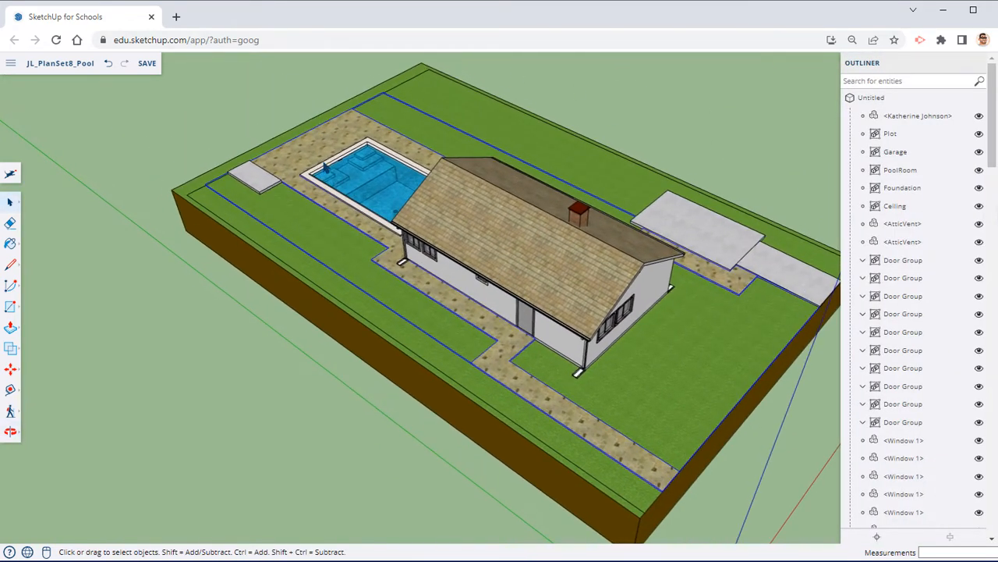
right_click(333, 178)
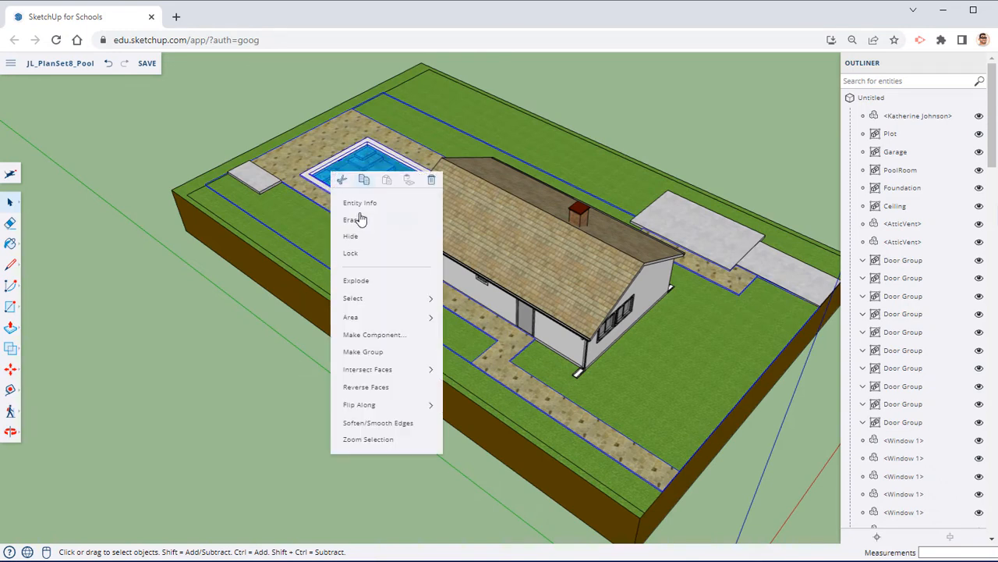
click(370, 355)
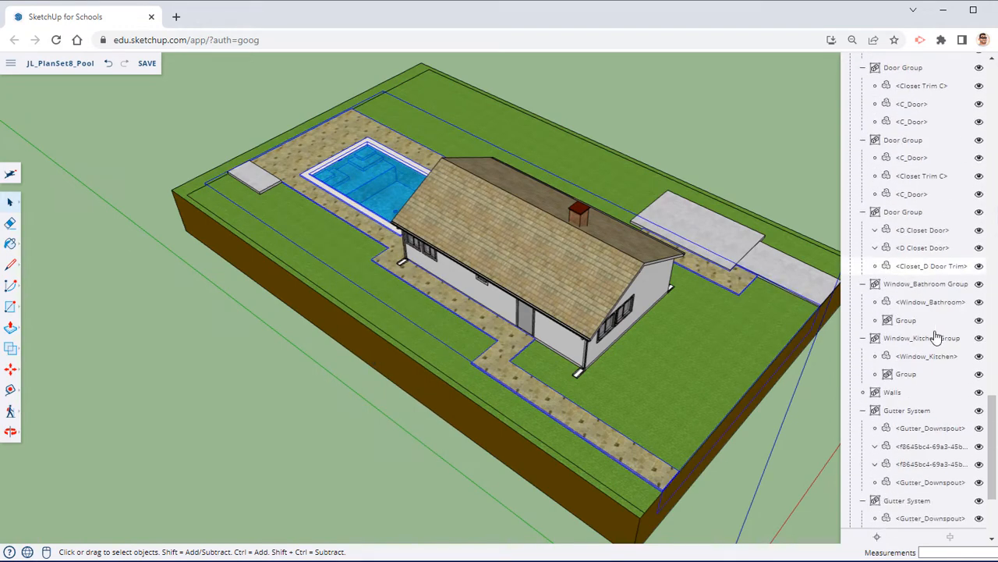
right_click(892, 481)
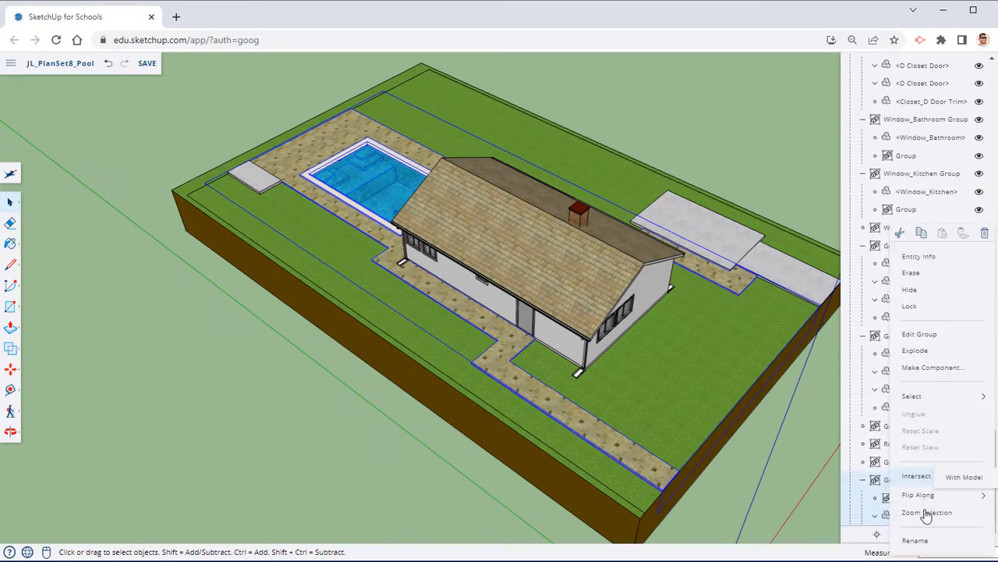
click(917, 539)
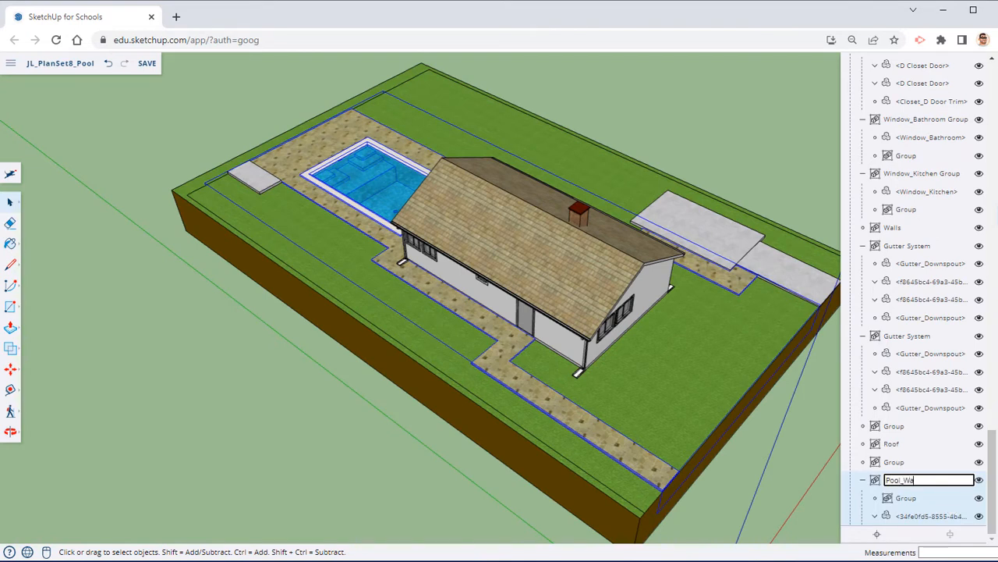
key(Return)
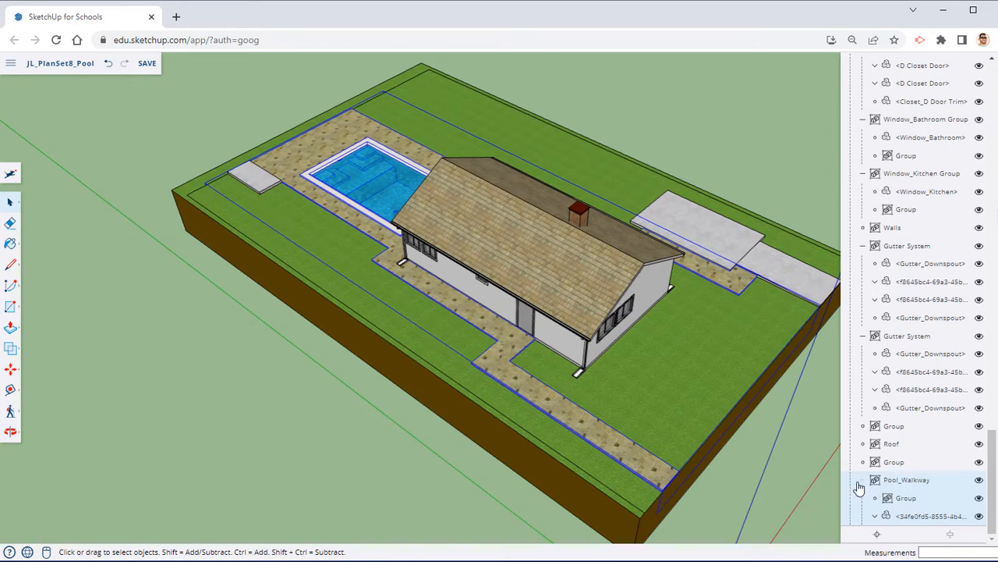
Step: Assign the Ext_Misc tag to the Pool_Walkway group and close the Outliner and Entity Info
scroll(925, 127, up, 10)
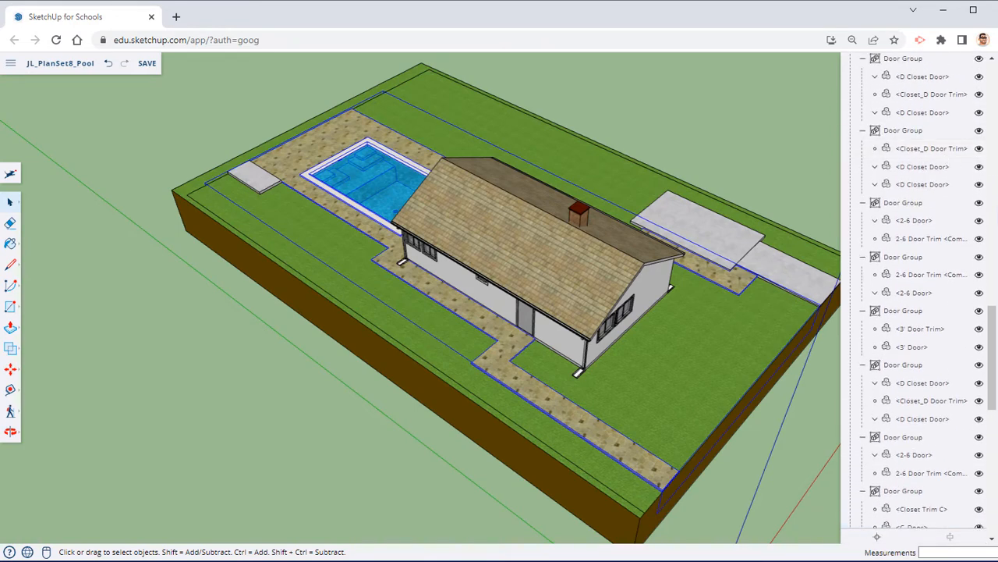
scroll(974, 189, up, 10)
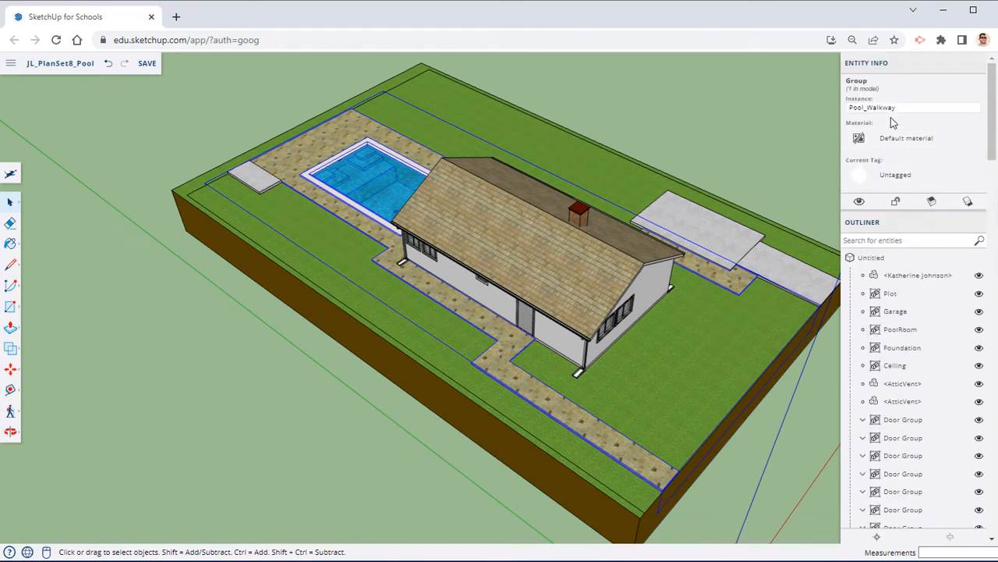
click(887, 175)
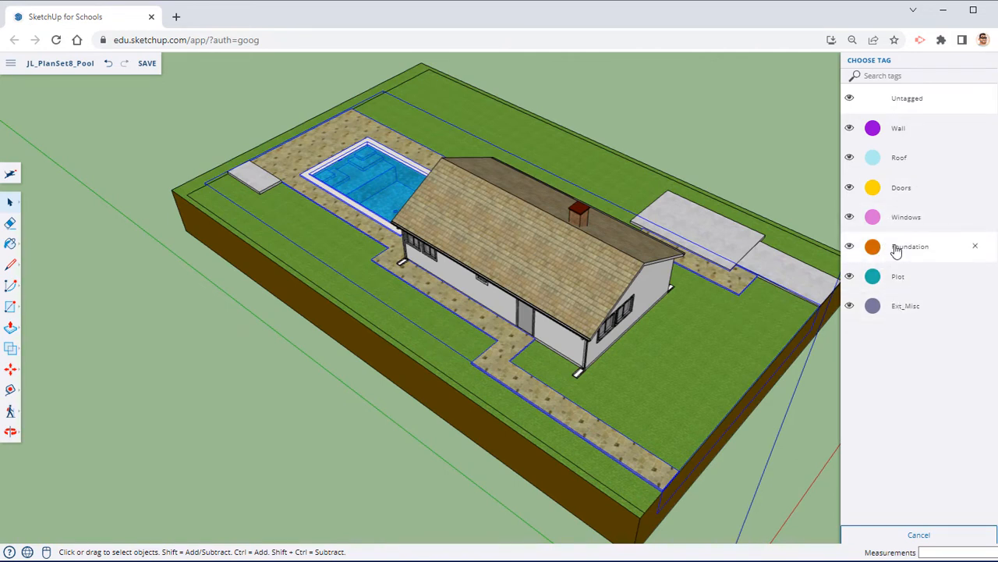
click(907, 306)
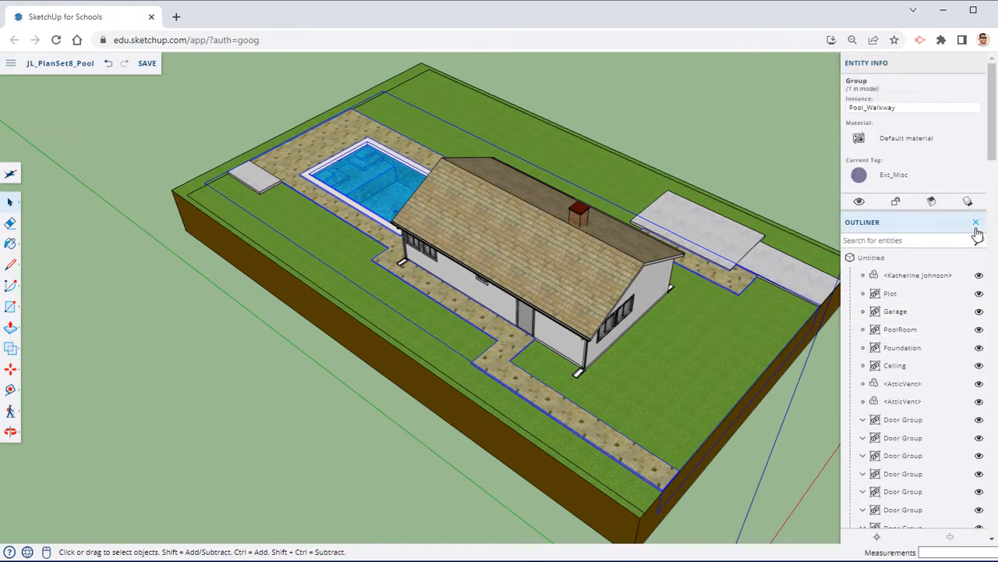
click(976, 223)
click(975, 64)
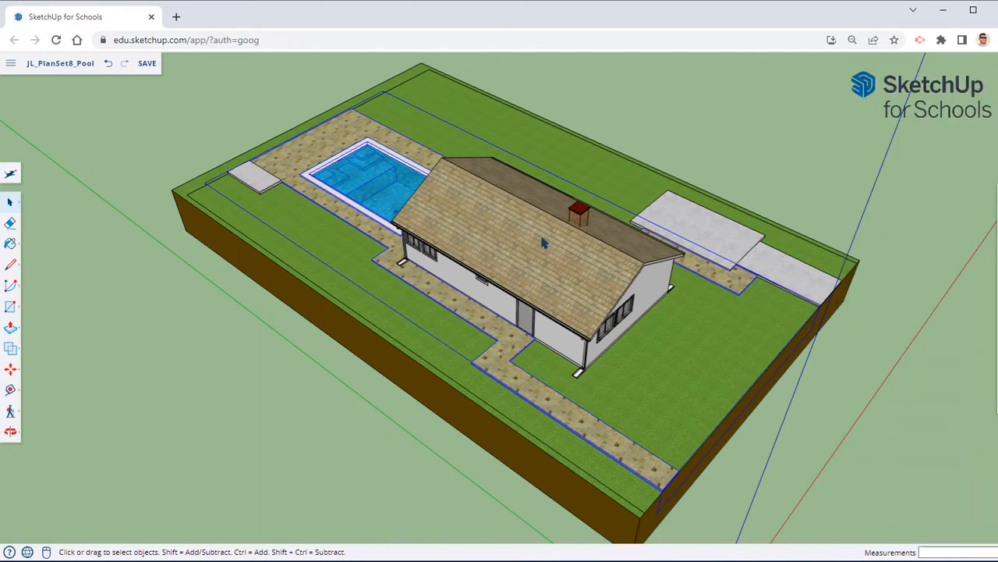
Step: Place guides along both inner boundary lines that meet at the plot corner beside the small concrete slab
middle_drag(543, 244, 606, 253)
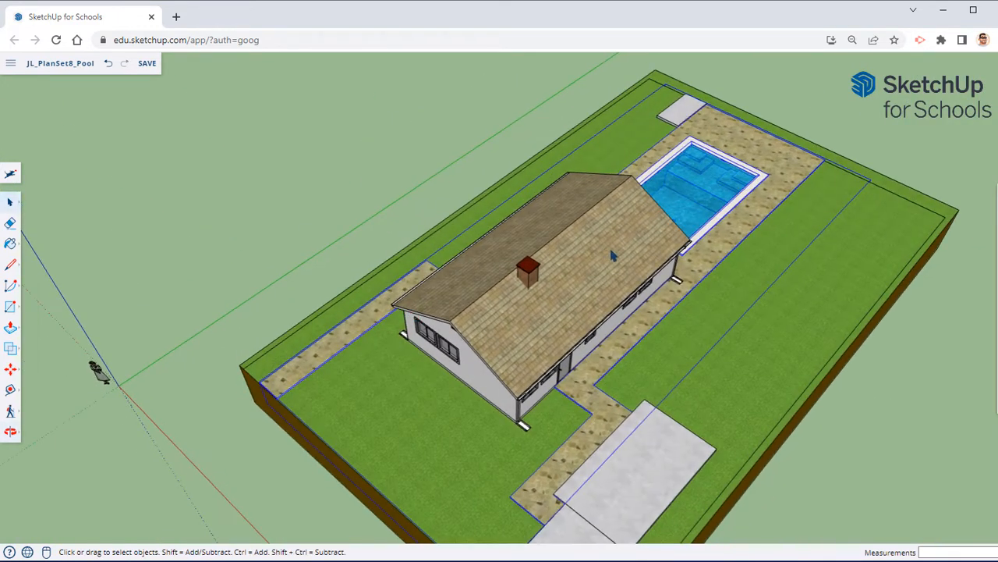
middle_drag(527, 152, 595, 245)
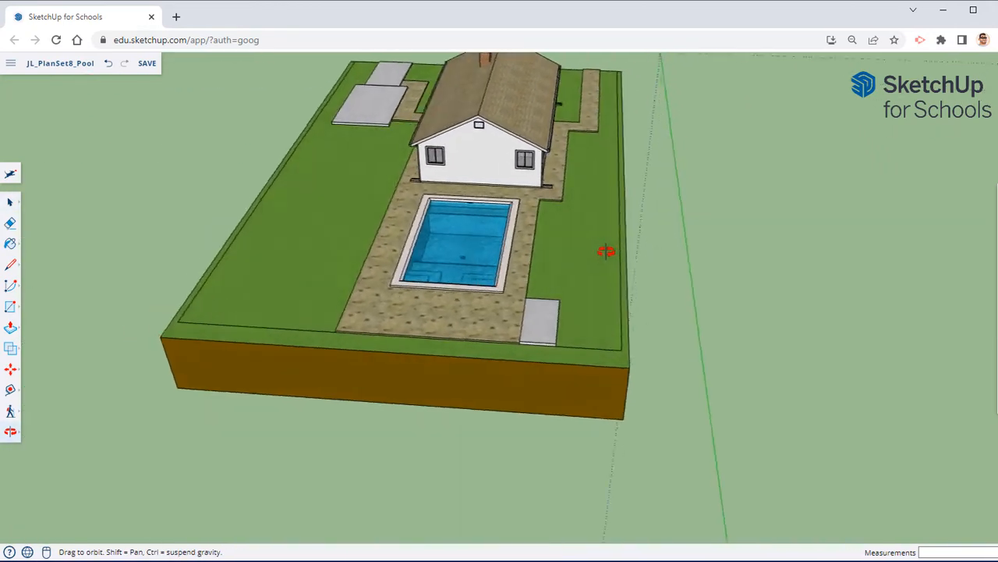
scroll(533, 375, up, 5)
middle_drag(533, 375, 593, 367)
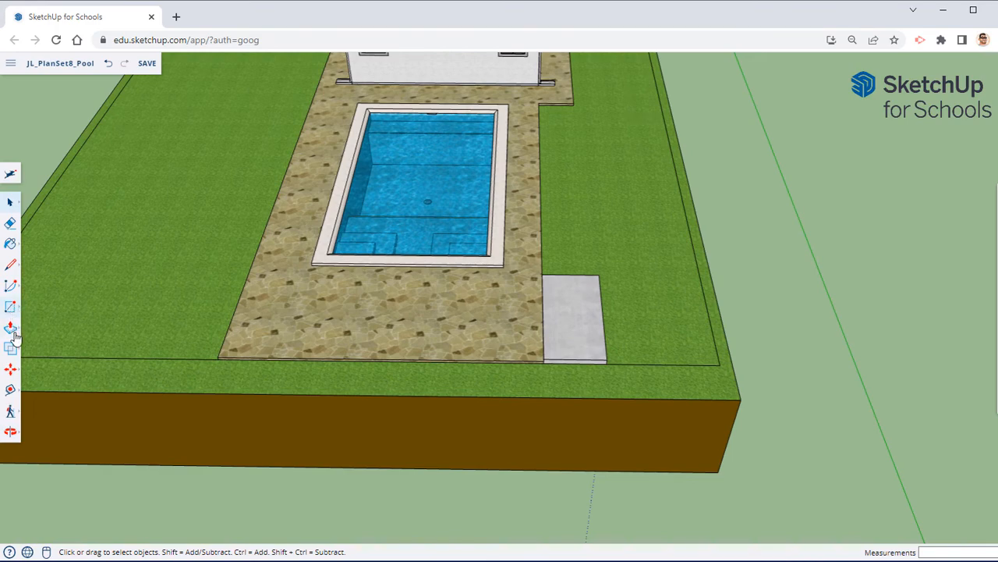
click(10, 389)
scroll(624, 406, up, 3)
scroll(667, 343, up, 3)
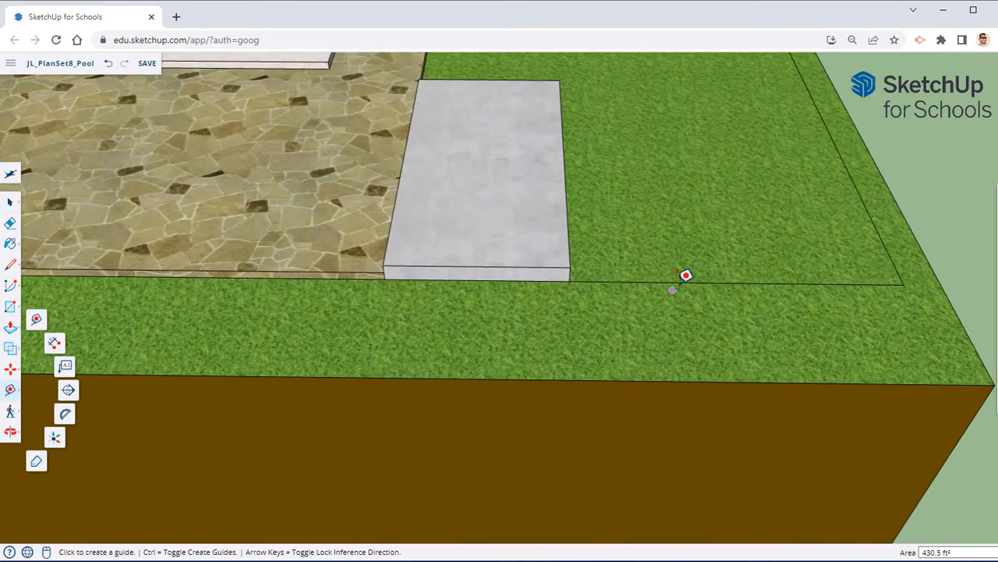
middle_drag(679, 279, 510, 305)
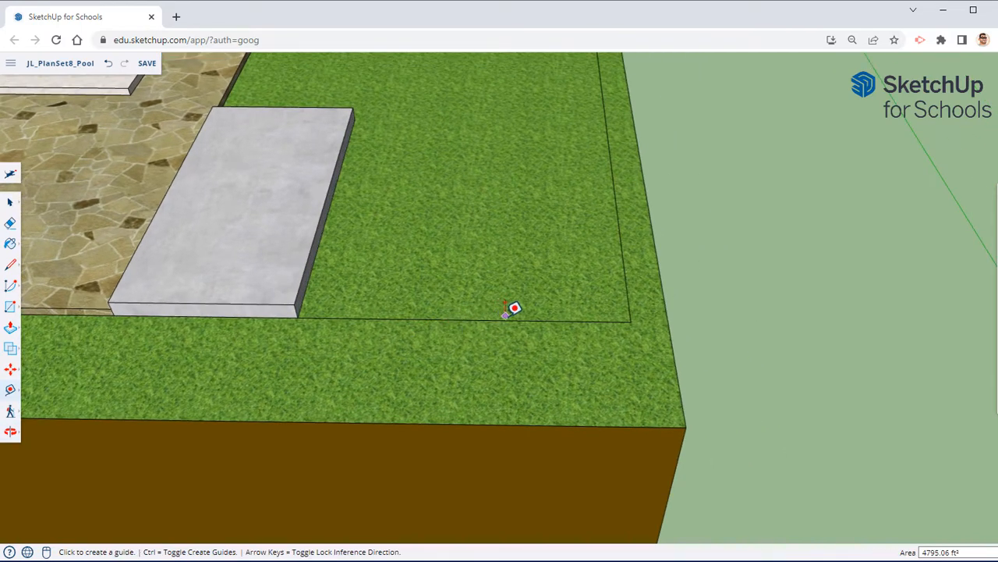
click(632, 283)
middle_drag(598, 325, 586, 412)
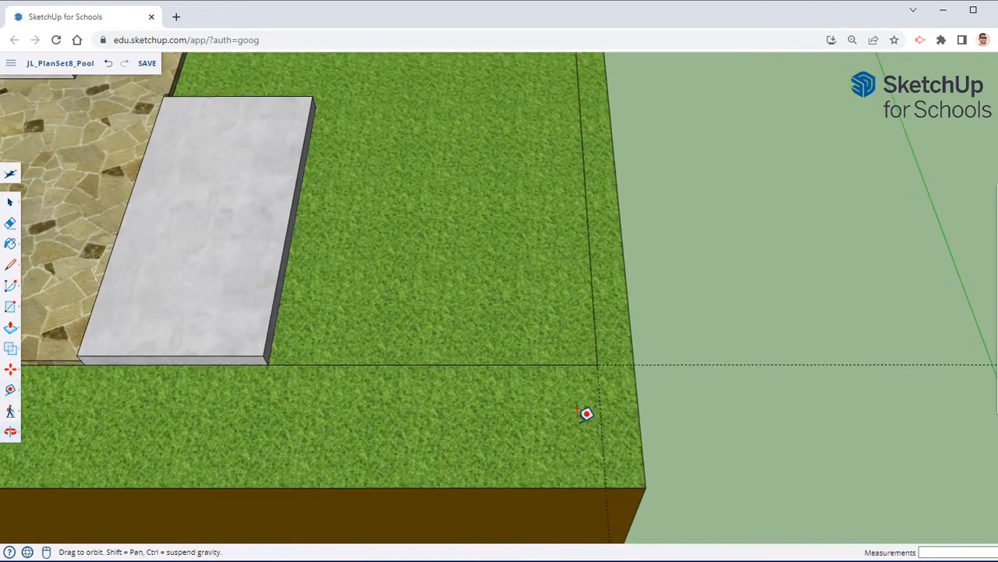
Step: Add two guides offset 3.5" inward from the boundary lines at that plot corner
scroll(593, 364, up, 3)
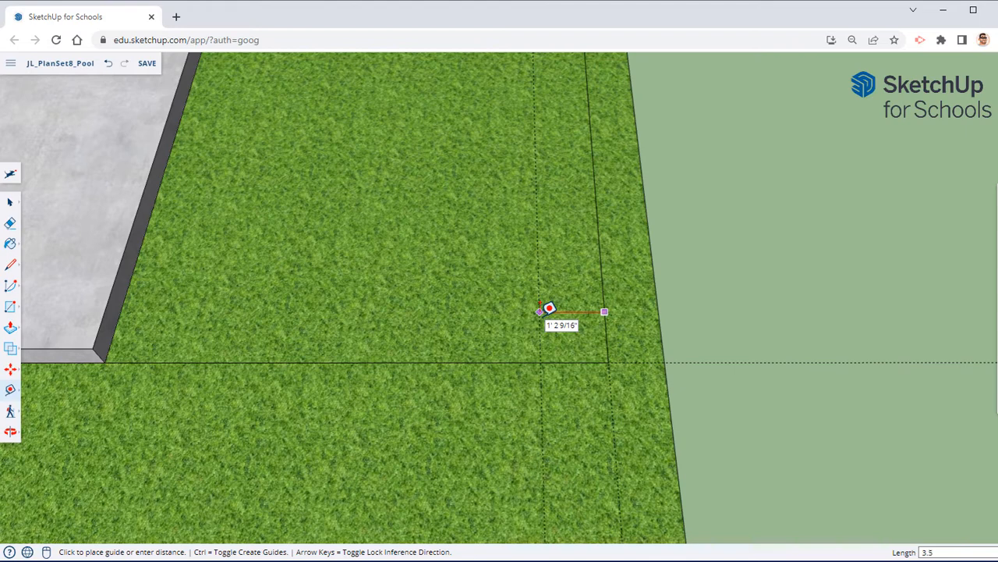
click(575, 361)
key(Return)
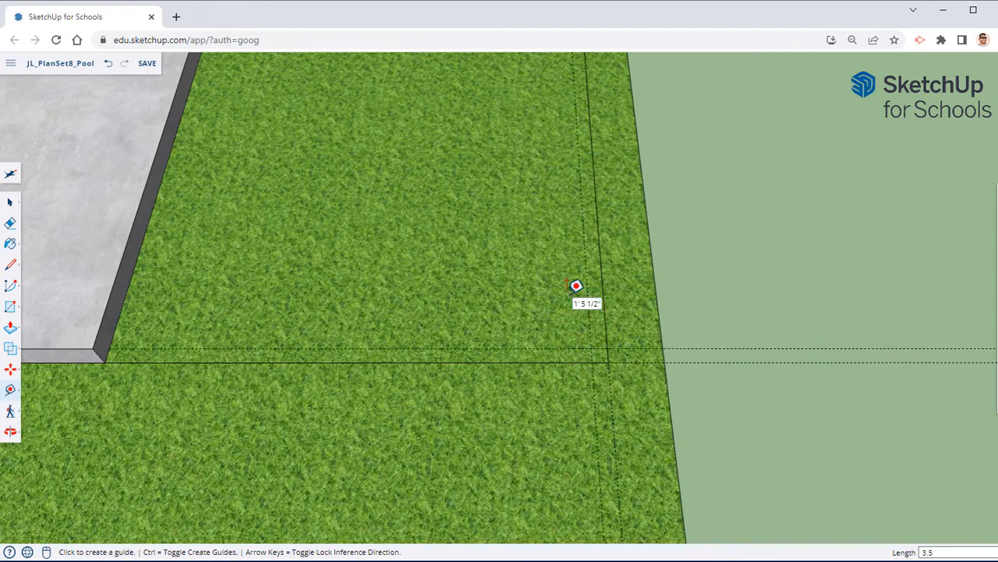
Step: Draw a 3 1/2" by 3 1/2" square between the guides at the boundary corner as the post footprint
scroll(702, 358, up, 3)
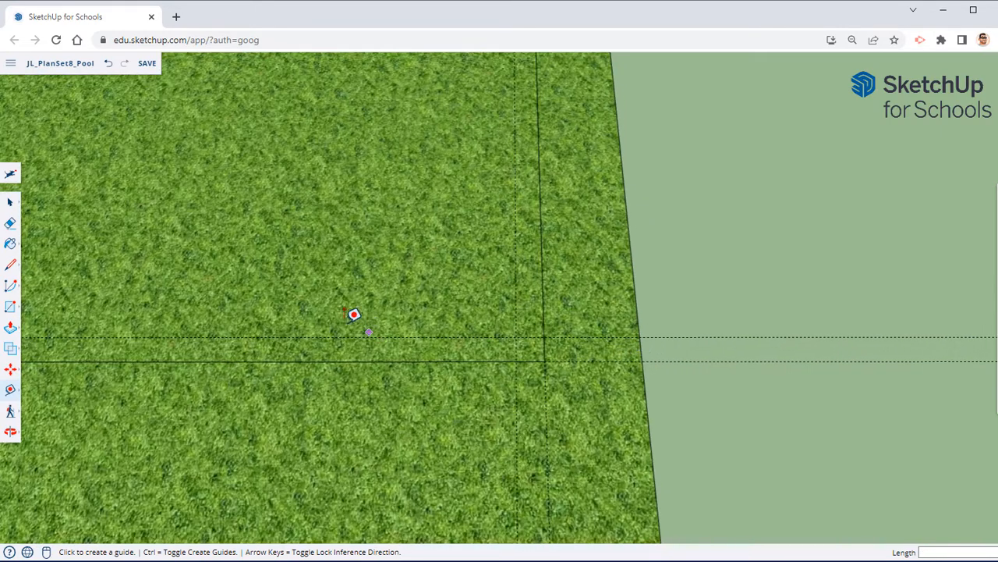
click(11, 307)
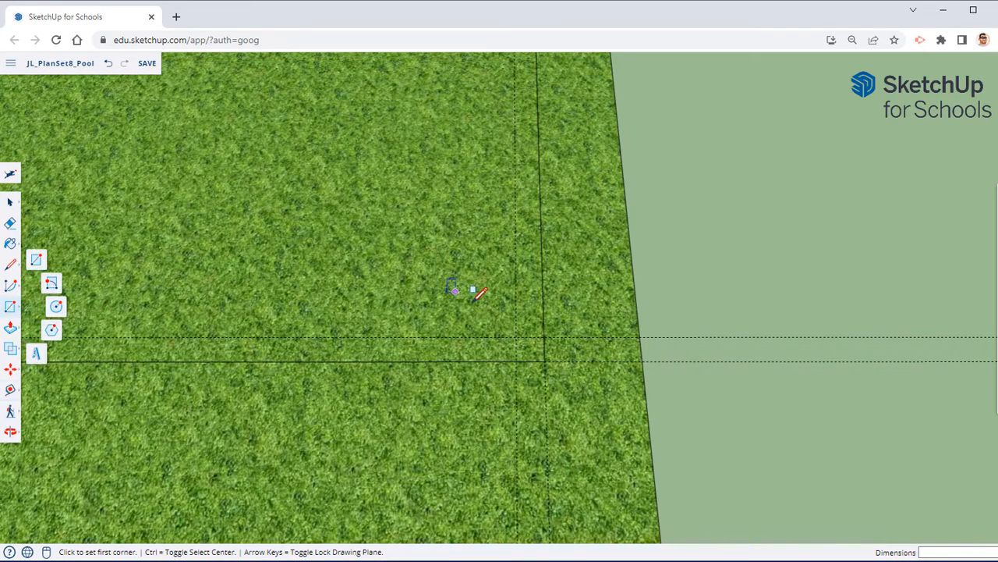
click(537, 345)
click(516, 337)
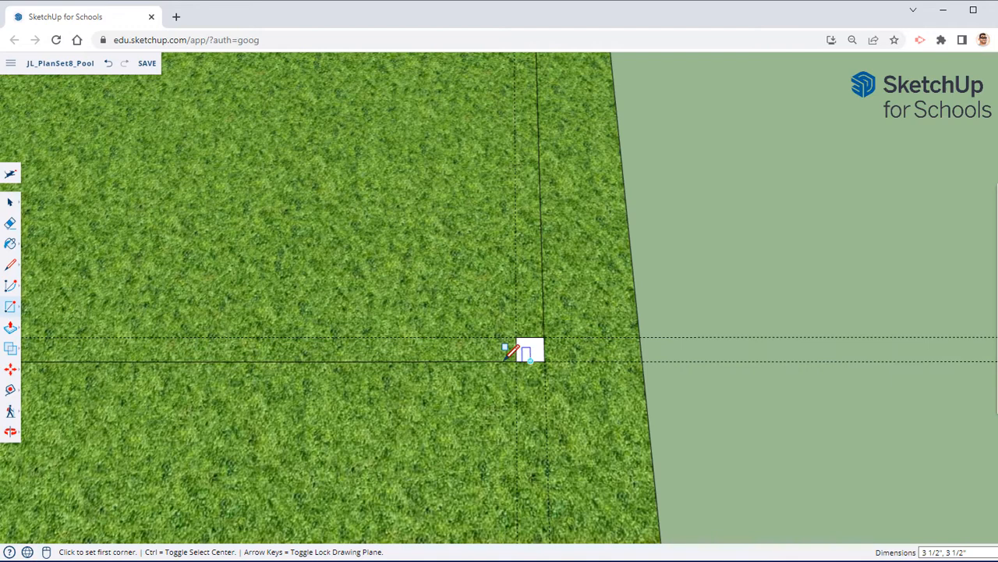
Step: Extrude the square post footprint upward 5' with Push/Pull
click(9, 335)
click(529, 350)
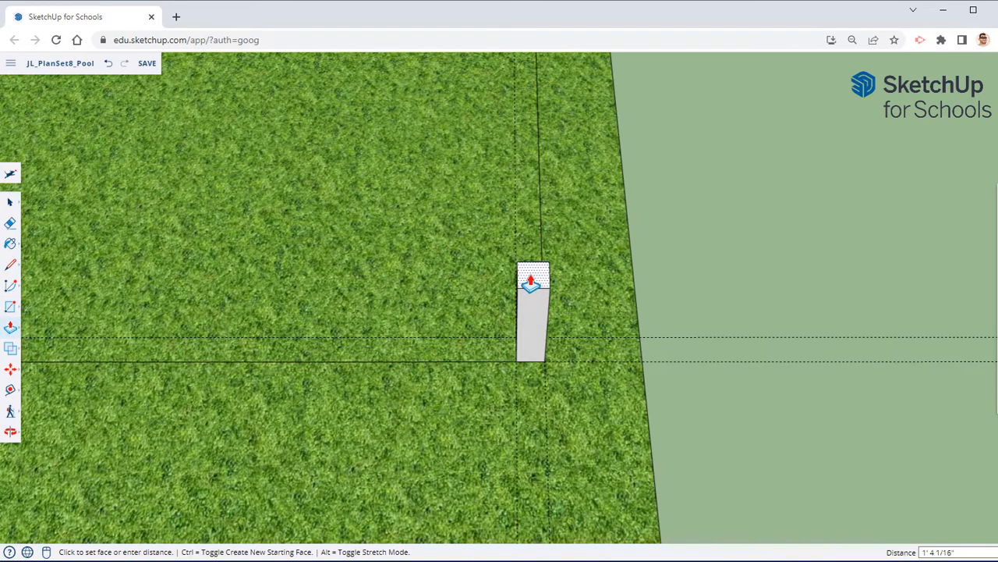
key(Escape)
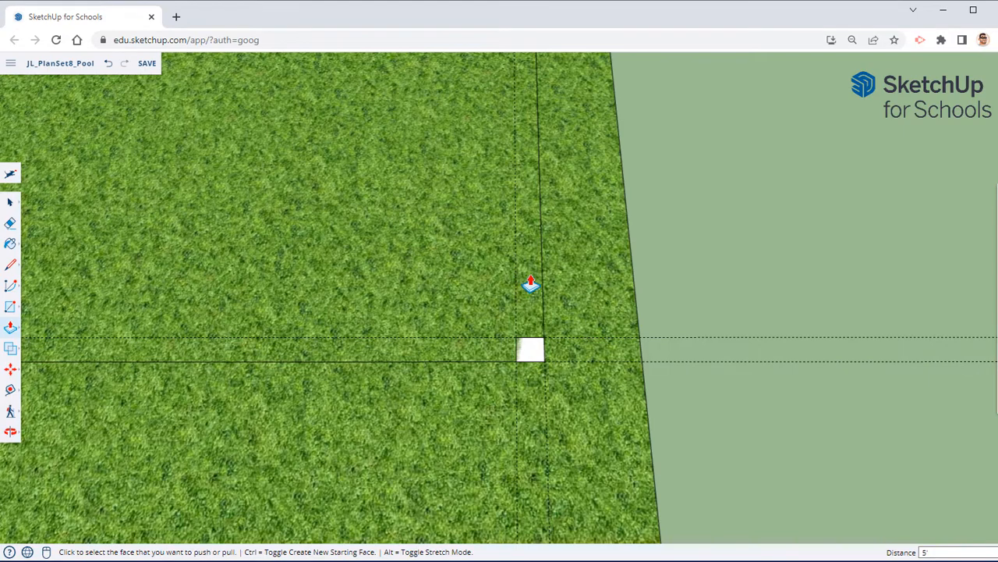
click(530, 350)
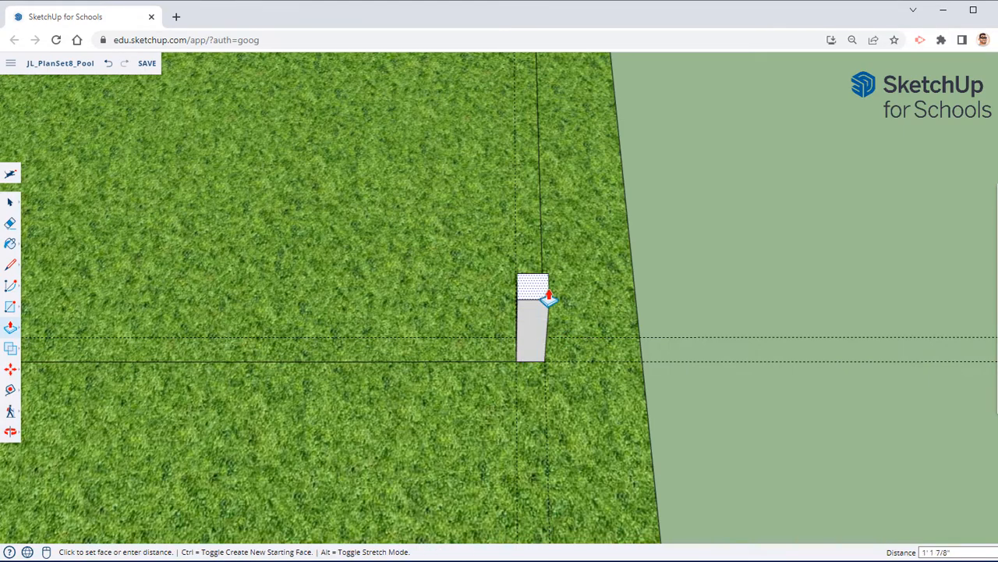
text(5')
key(Return)
Step: Make the whole post a component named Post_1
middle_drag(419, 310, 539, 302)
key(space)
triple_click(471, 274)
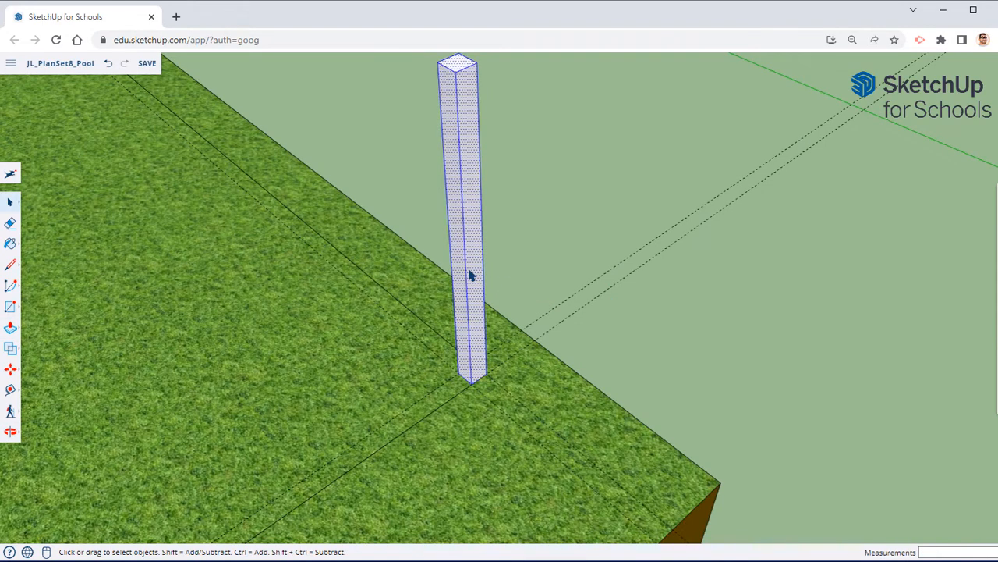
right_click(471, 273)
click(494, 405)
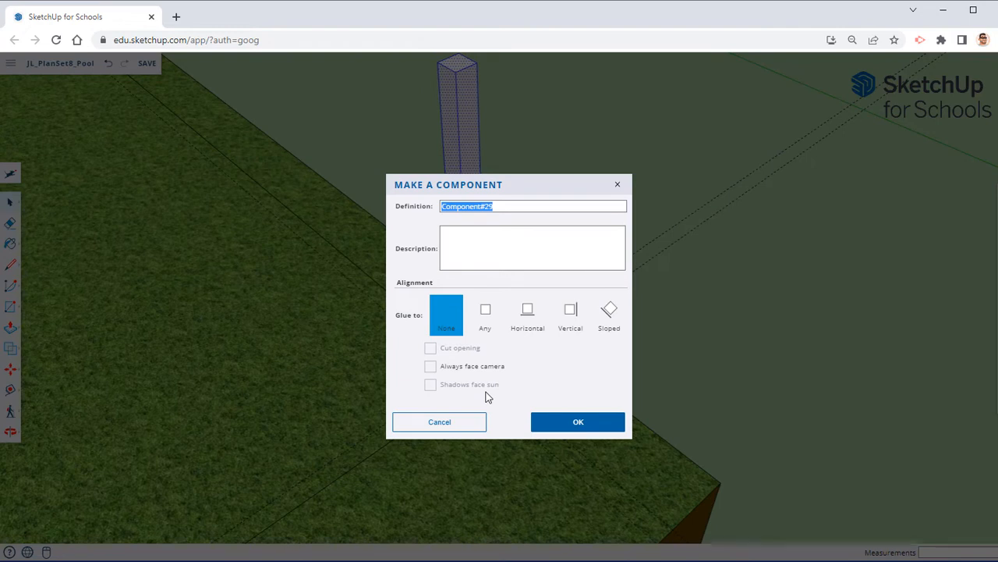
text(Po)
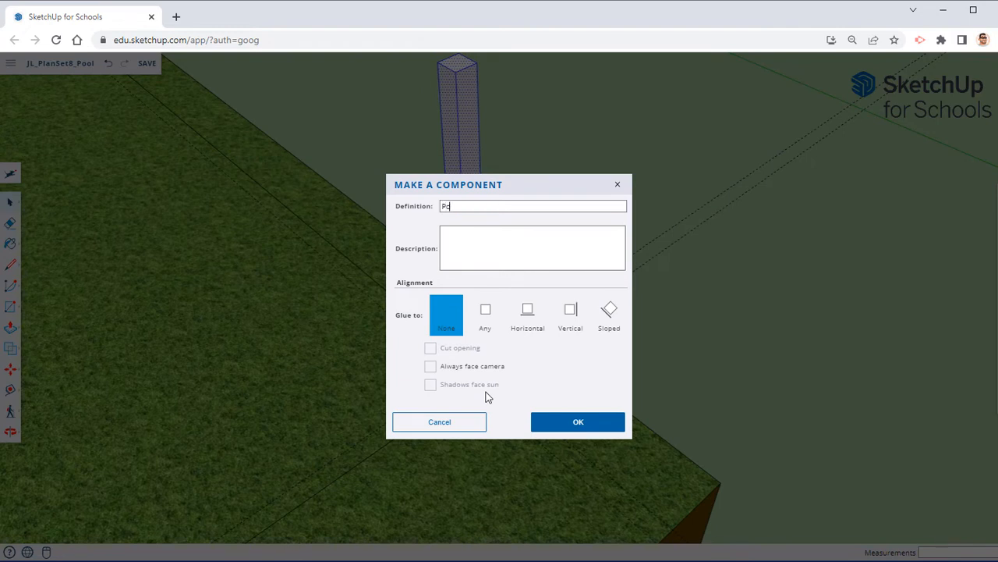
text(st)
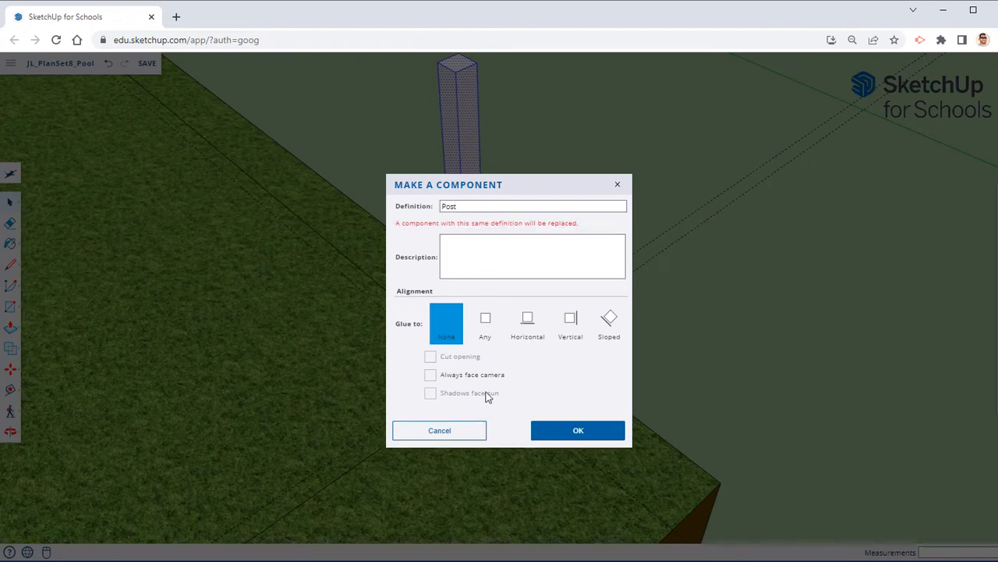
text(_)
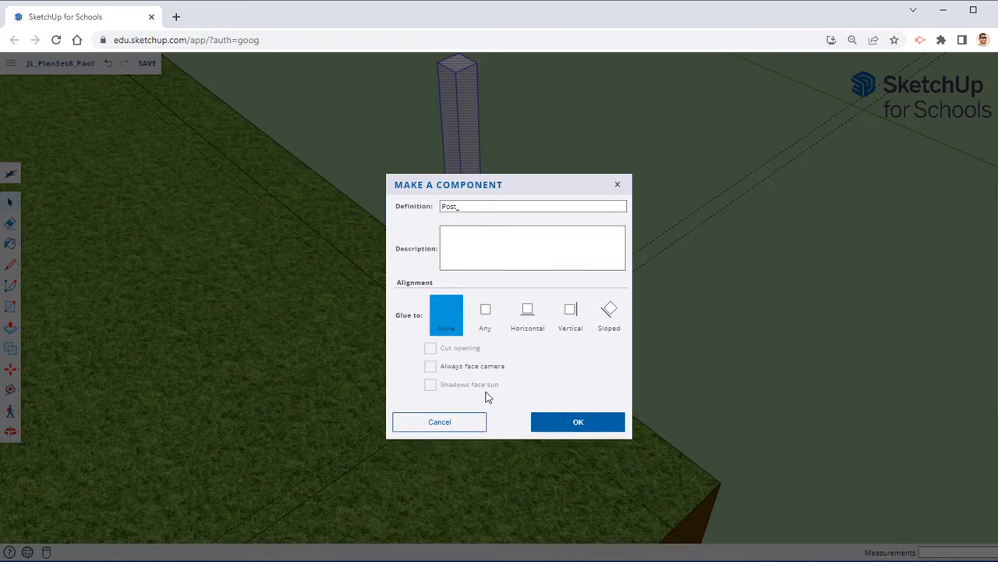
text(1)
click(553, 422)
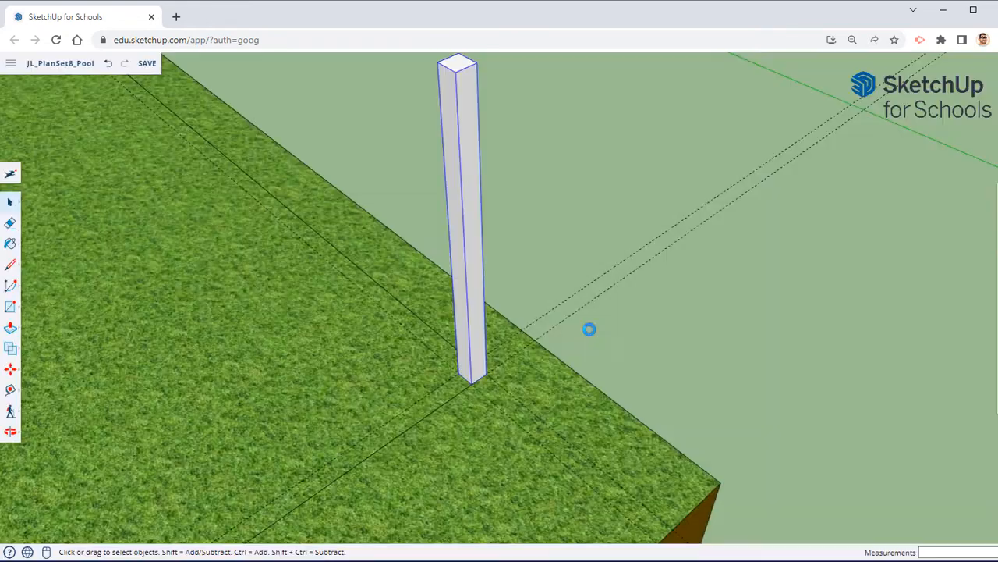
Step: Move the post outward by its own width so it stands just outside the pool-side boundary line
middle_drag(534, 312, 682, 311)
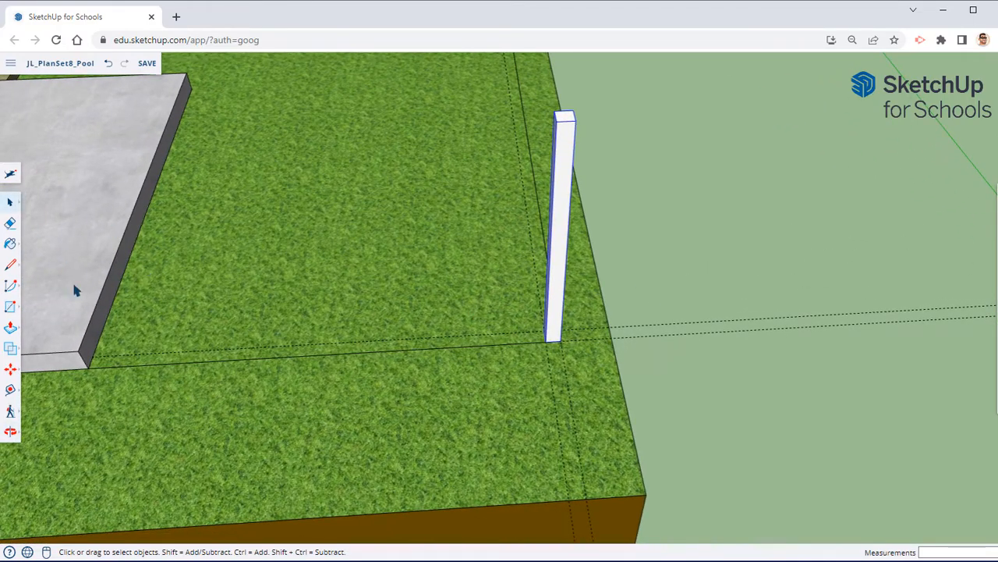
middle_drag(682, 333, 499, 304)
click(12, 379)
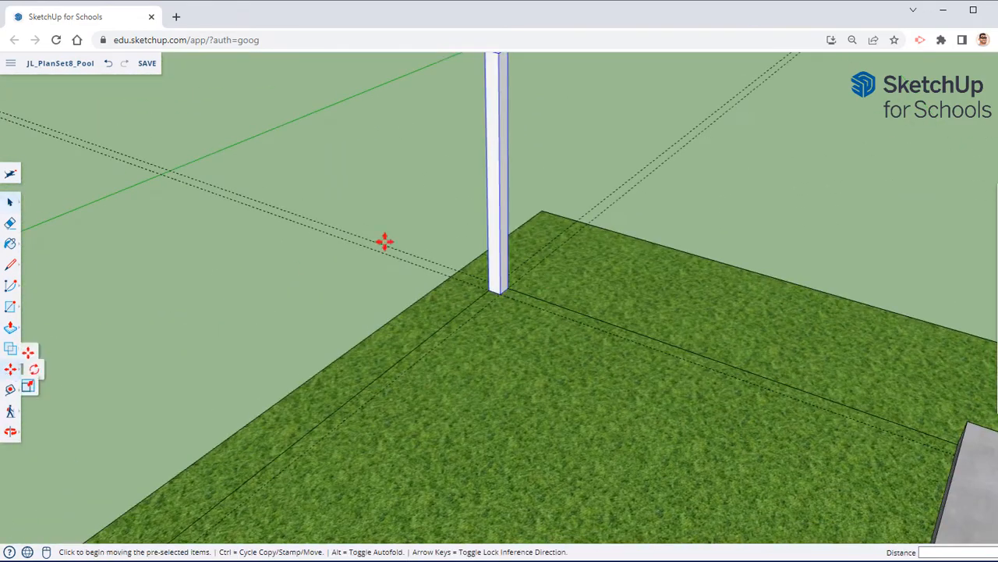
scroll(575, 319, up, 5)
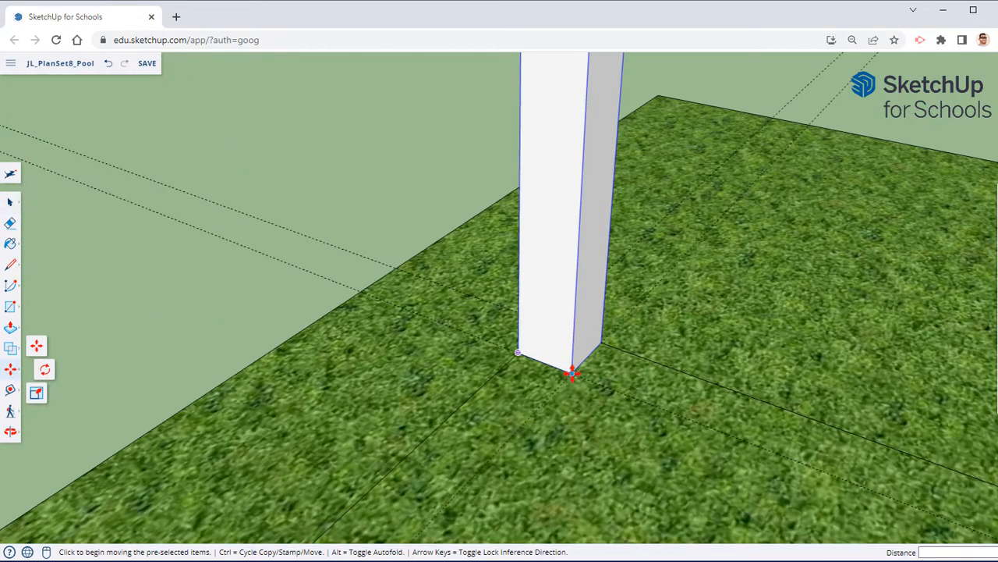
click(573, 374)
click(629, 350)
middle_drag(628, 350, 305, 408)
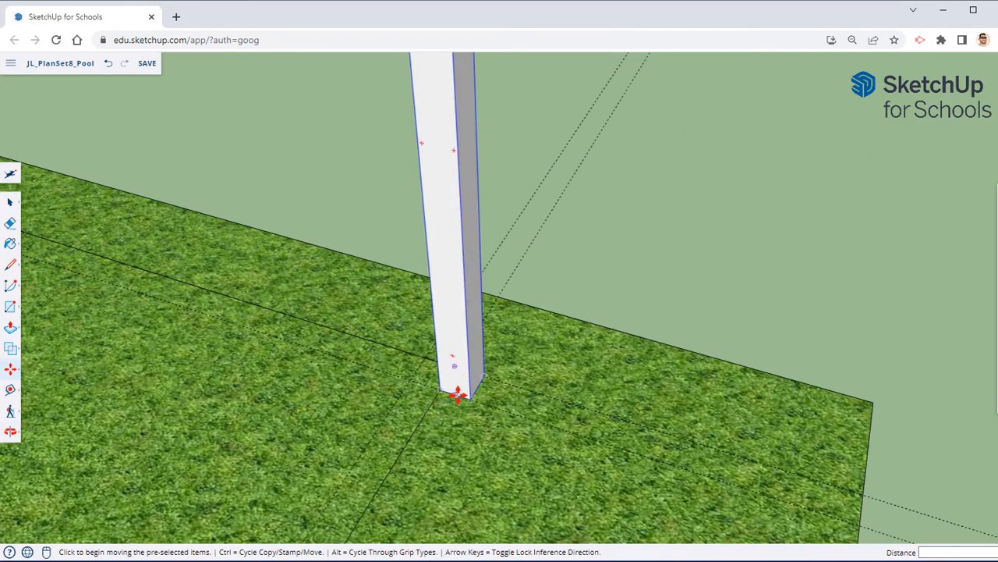
Step: Copy the post 6' along the pool-side boundary line and repeat the copy as an x15 array
scroll(455, 397, down, 3)
middle_drag(421, 405, 461, 379)
scroll(607, 380, up, 2)
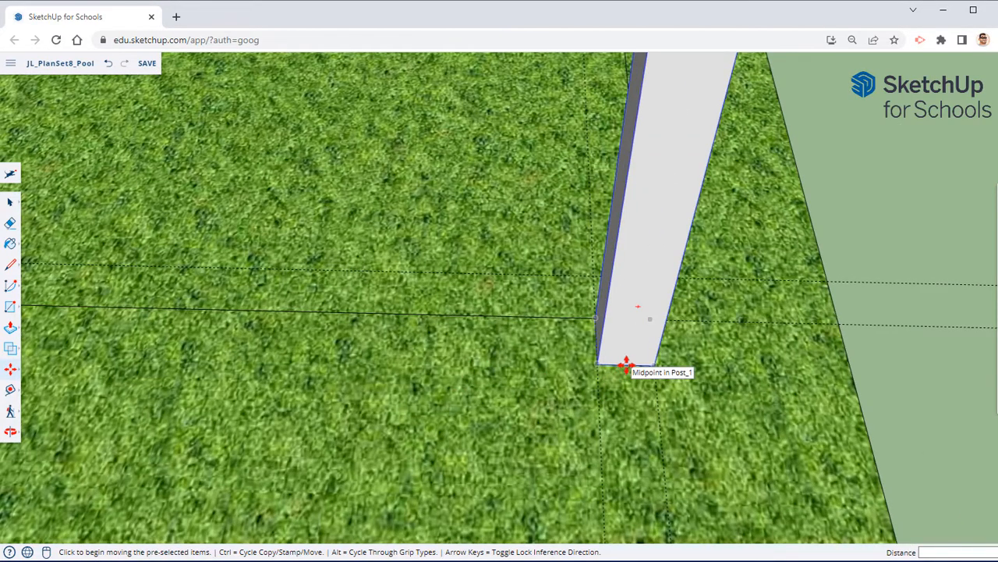
key(ctrl)
click(626, 365)
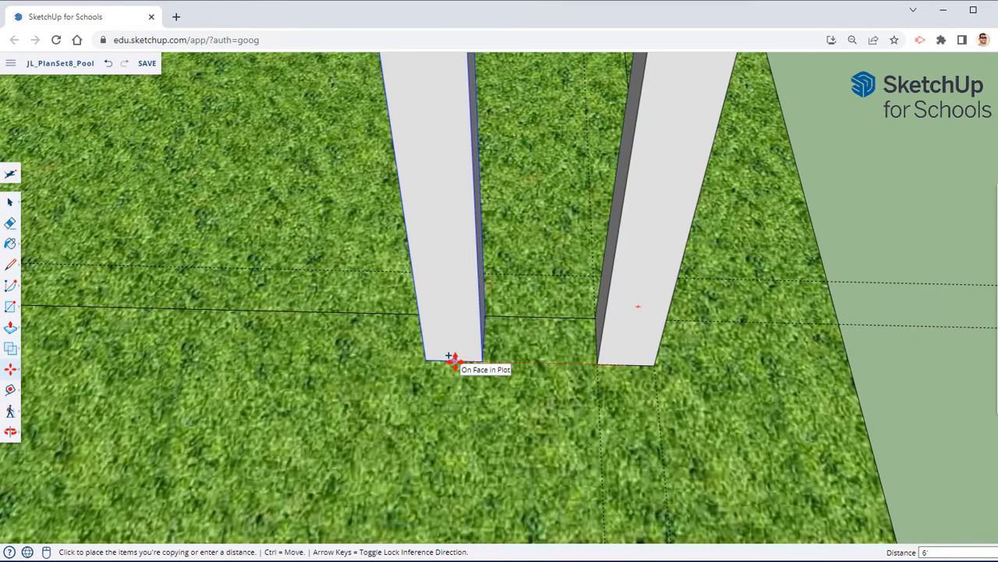
key(Escape)
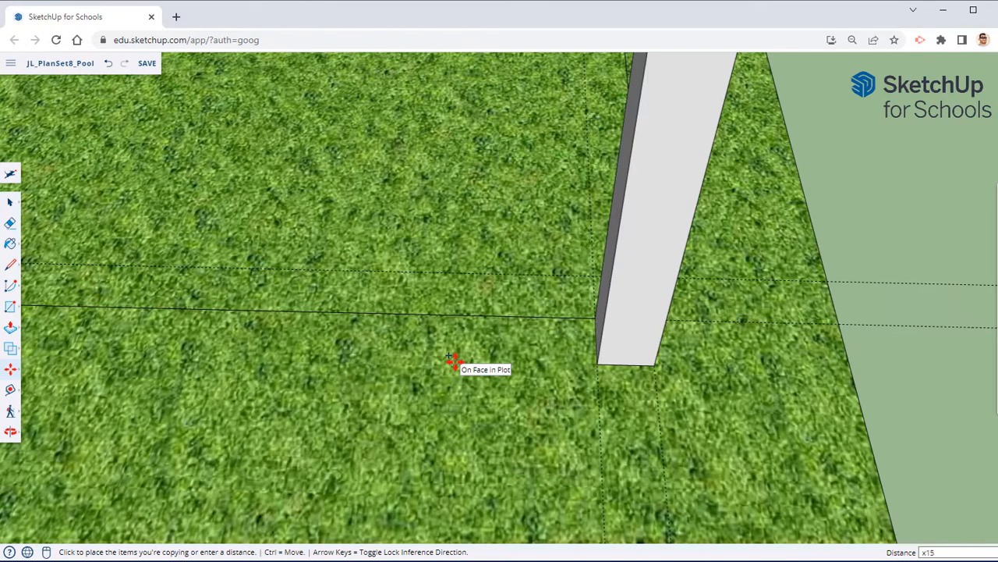
scroll(453, 362, down, 10)
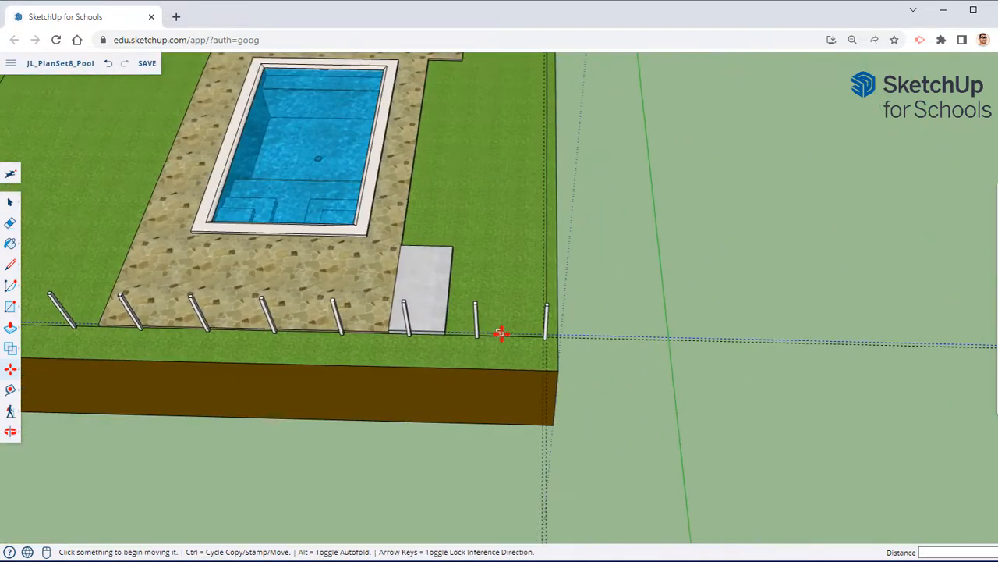
Step: Move the first post beyond the plot's far edge back to the guides at the far boundary corner
middle_drag(603, 356, 559, 401)
scroll(560, 400, up, 4)
shift+middle_drag(372, 372, 651, 303)
scroll(624, 301, up, 5)
scroll(408, 332, down, 3)
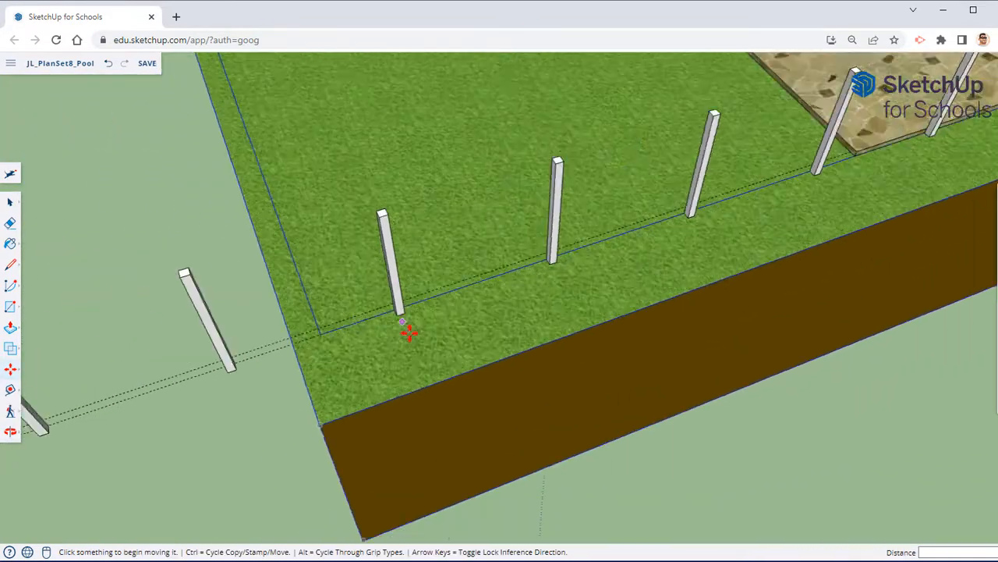
scroll(304, 347, up, 2)
key(space)
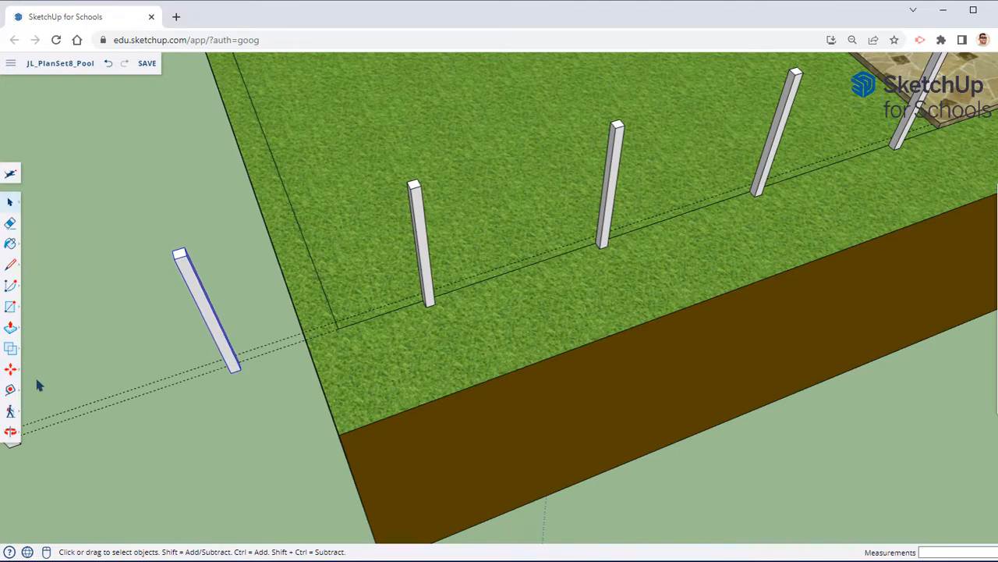
key(m)
scroll(270, 361, up, 5)
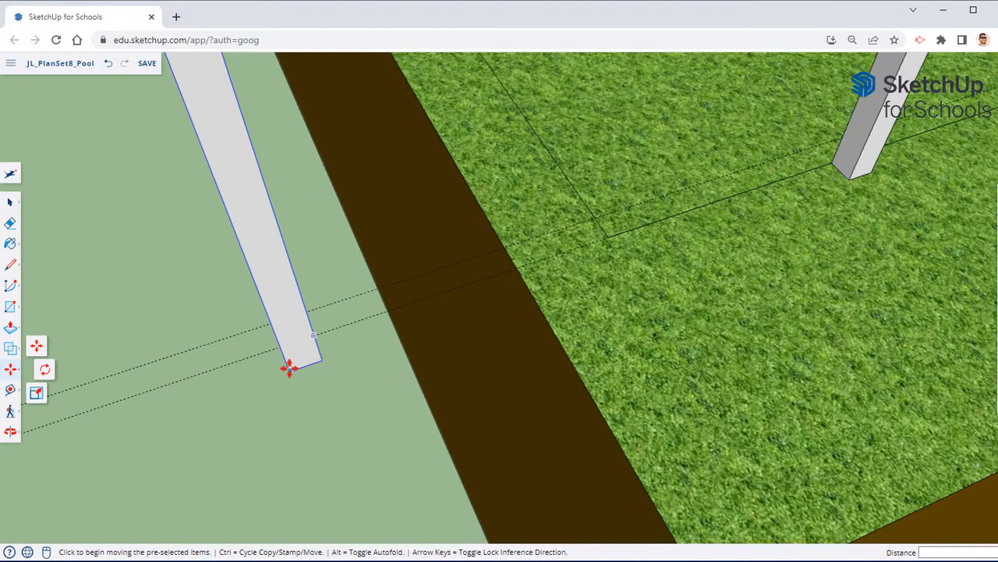
click(287, 368)
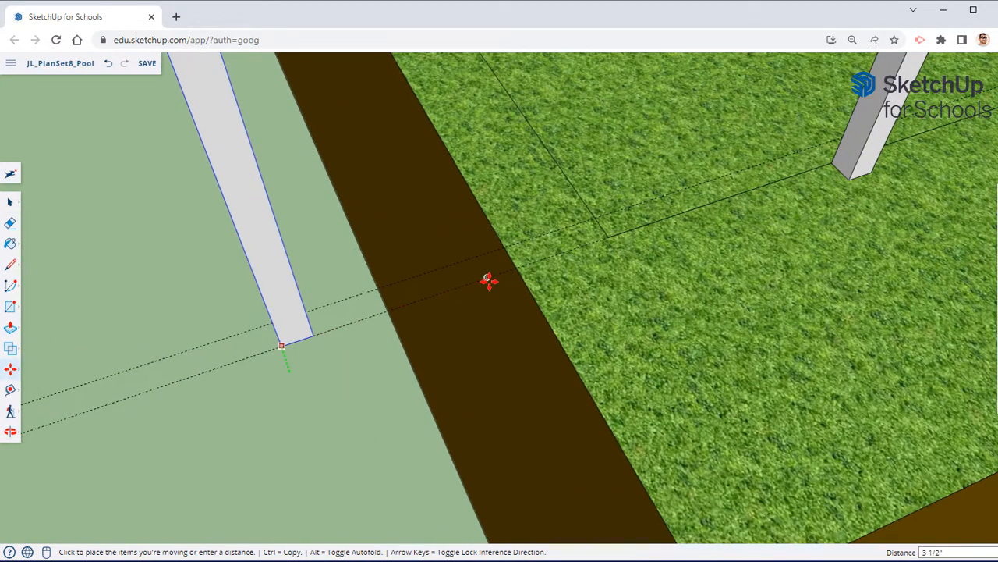
click(597, 223)
middle_drag(598, 223, 576, 337)
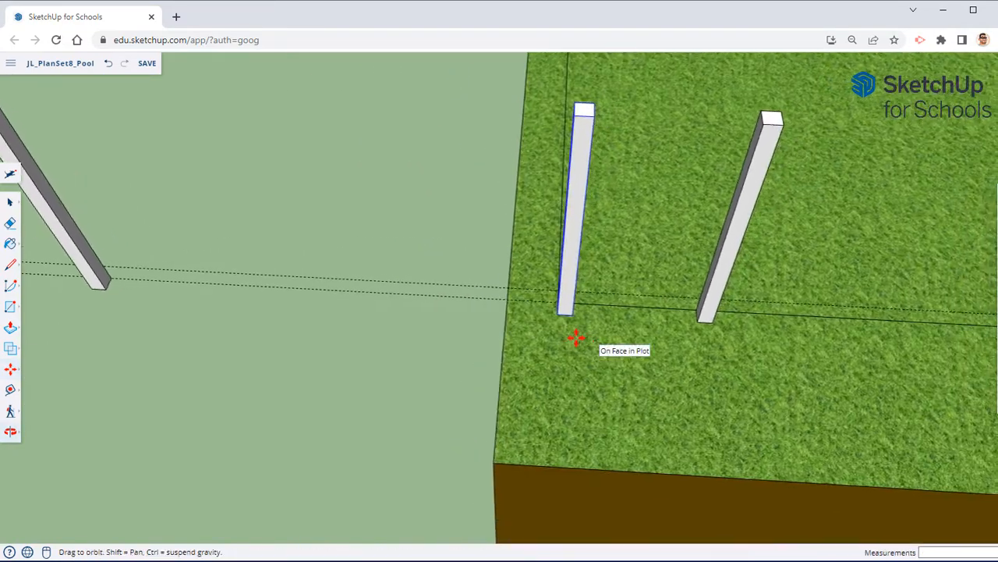
Step: Delete the four surplus posts standing beyond the plot's edge
scroll(575, 337, down, 6)
key(space)
drag(151, 183, 483, 357)
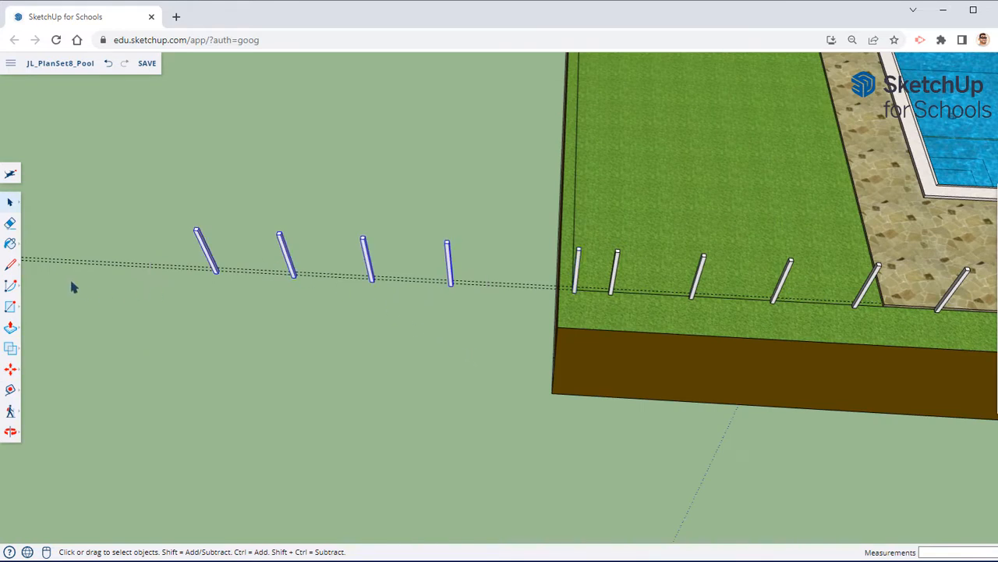
key(Delete)
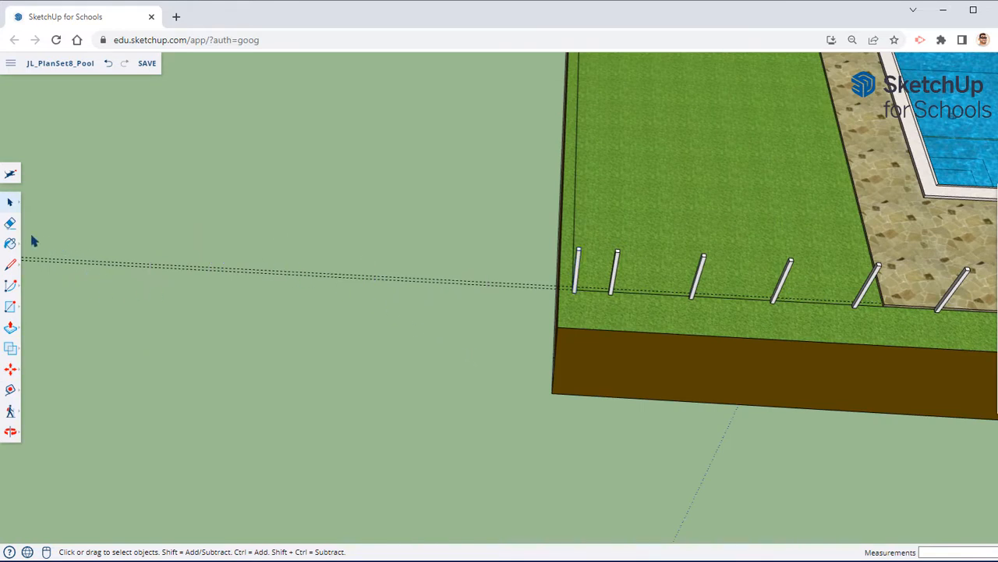
Step: Erase the leftover boundary guides beyond the corner posts at both ends of the pool-side fence line
click(10, 222)
click(241, 270)
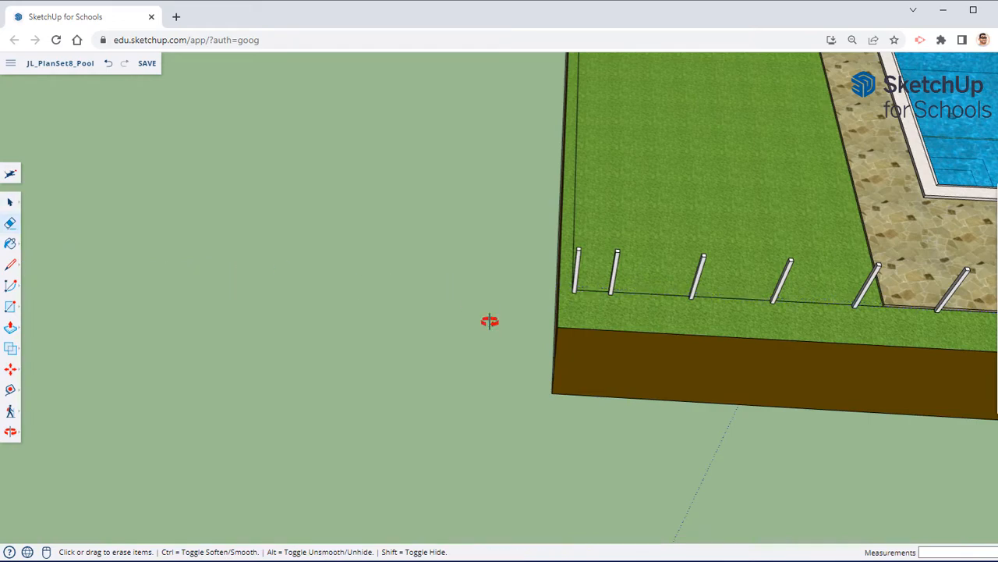
mouse_move(489, 319)
middle_down()
mouse_move(537, 341)
mouse_move(518, 335)
mouse_move(664, 328)
mouse_move(528, 252)
mouse_move(548, 229)
mouse_move(544, 413)
mouse_move(288, 322)
mouse_move(656, 486)
mouse_move(513, 416)
mouse_move(461, 414)
mouse_move(566, 437)
mouse_move(408, 343)
middle_up()
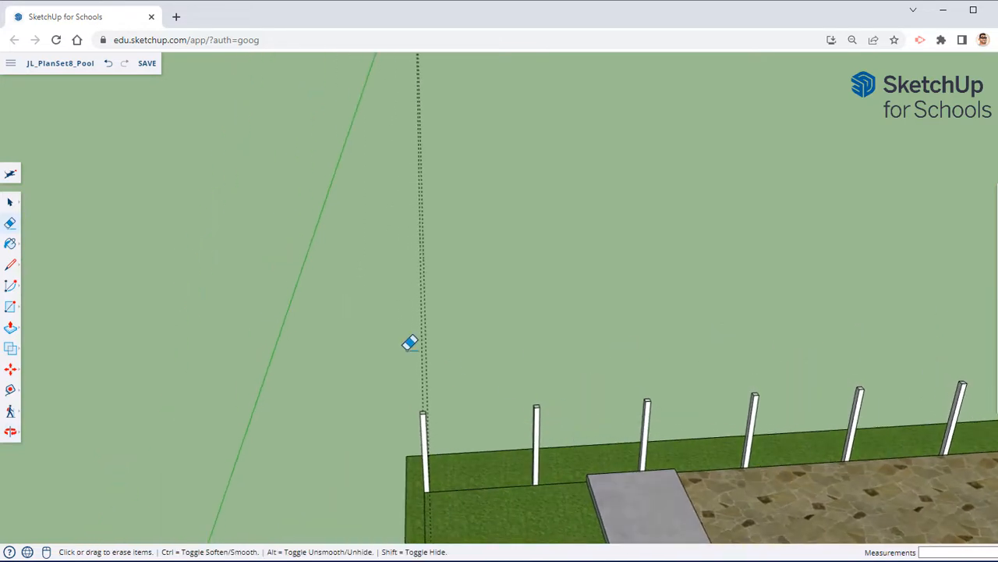
click(425, 344)
mouse_move(454, 396)
middle_down()
mouse_move(485, 445)
mouse_move(459, 350)
middle_up()
scroll(460, 351, up, 4)
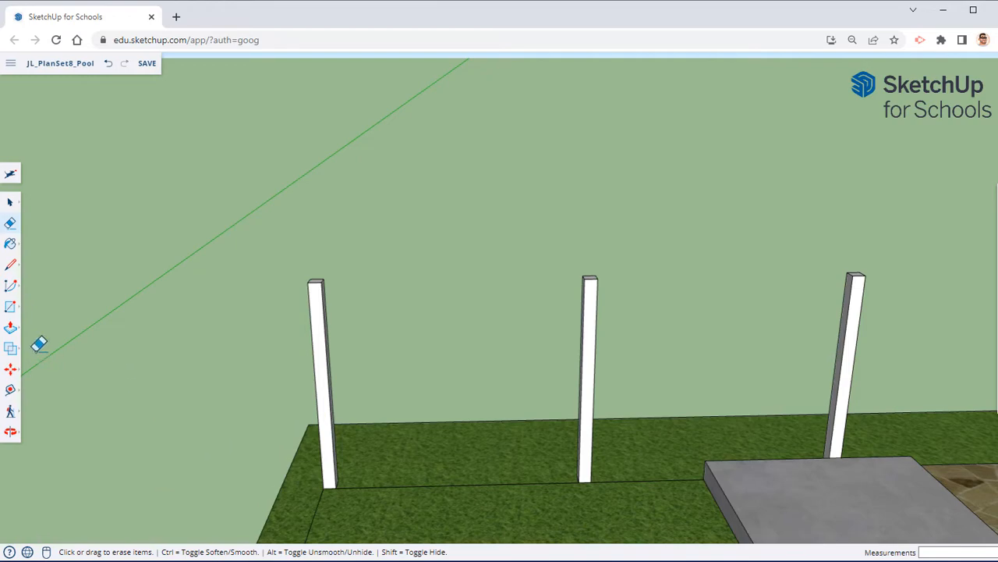
Step: Place a vertical guide 5.5" from the corner post's outer vertical edge, offset toward the neighbouring post
mouse_move(281, 416)
middle_down()
mouse_move(731, 471)
mouse_move(881, 454)
mouse_move(753, 410)
mouse_move(686, 415)
middle_up()
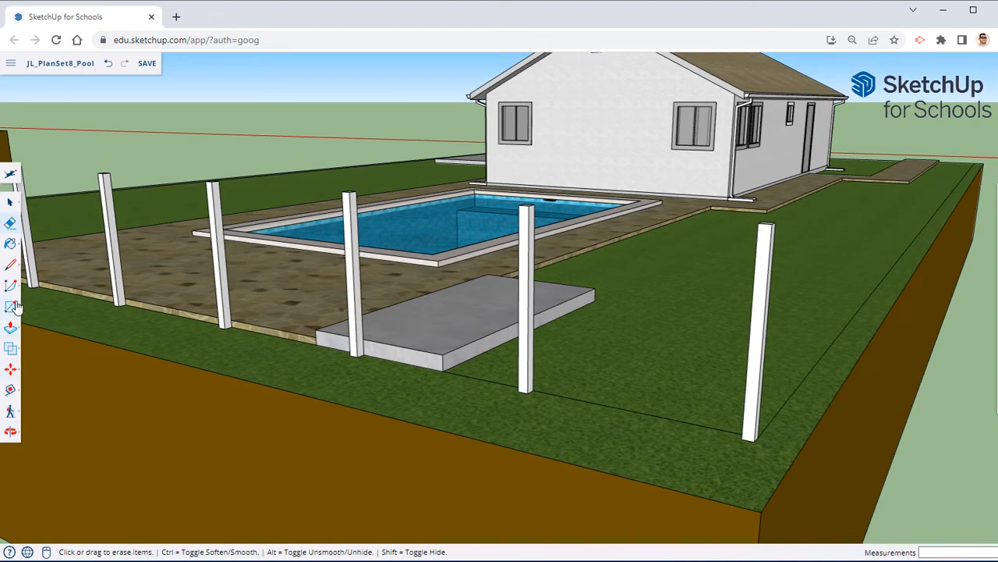
click(11, 369)
scroll(749, 406, up, 5)
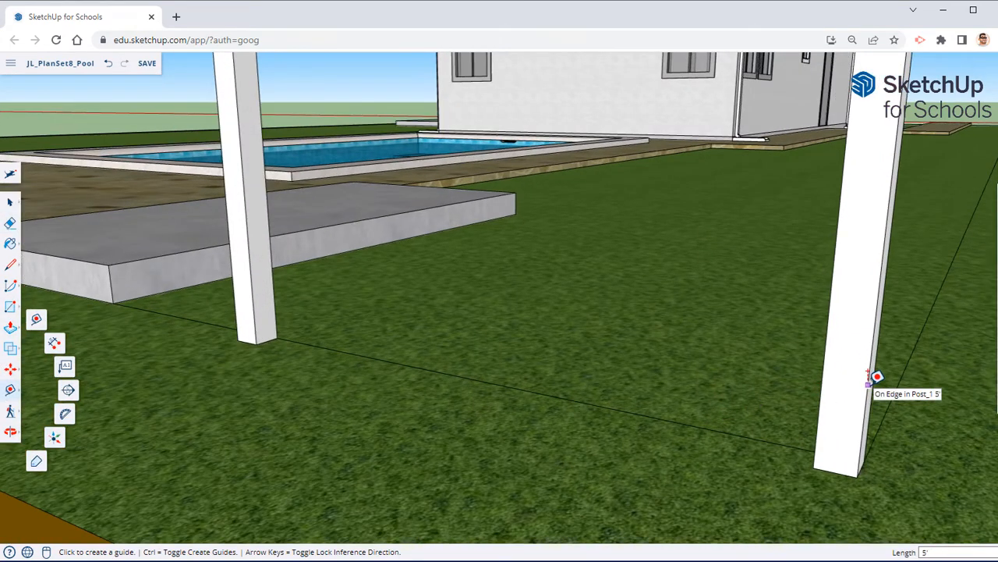
click(868, 384)
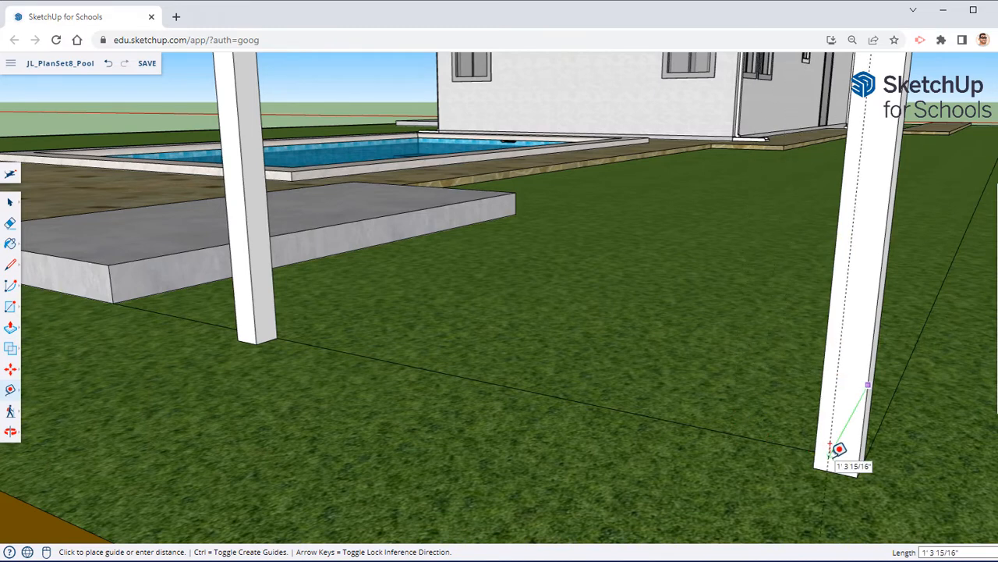
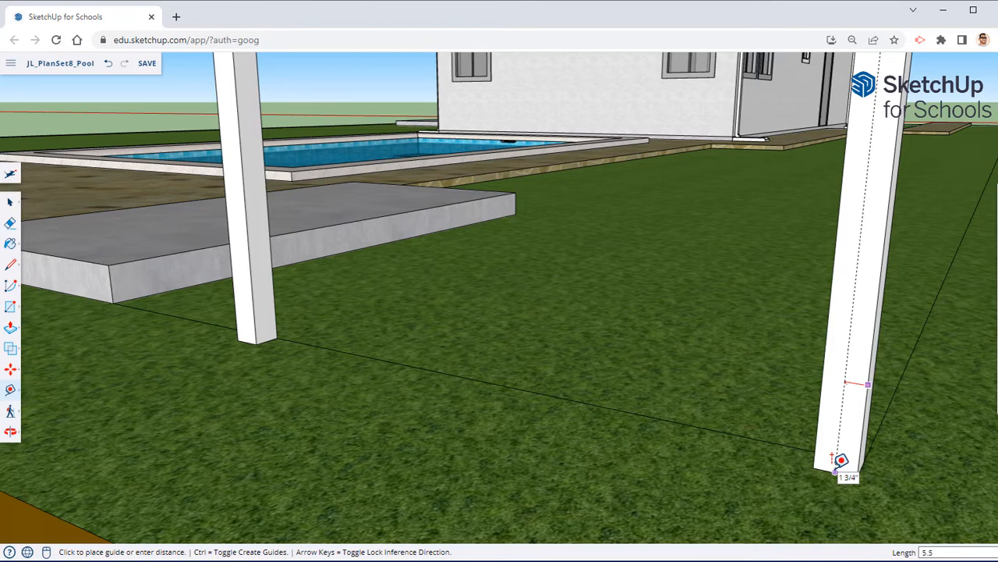
click(841, 460)
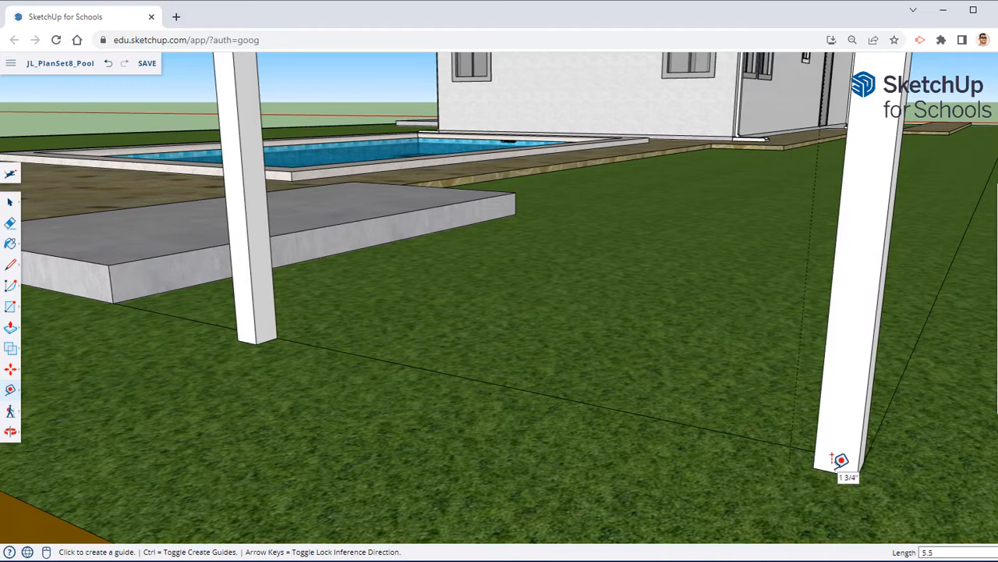
Step: Place a horizontal guide 6' above the base of the corner post
click(11, 390)
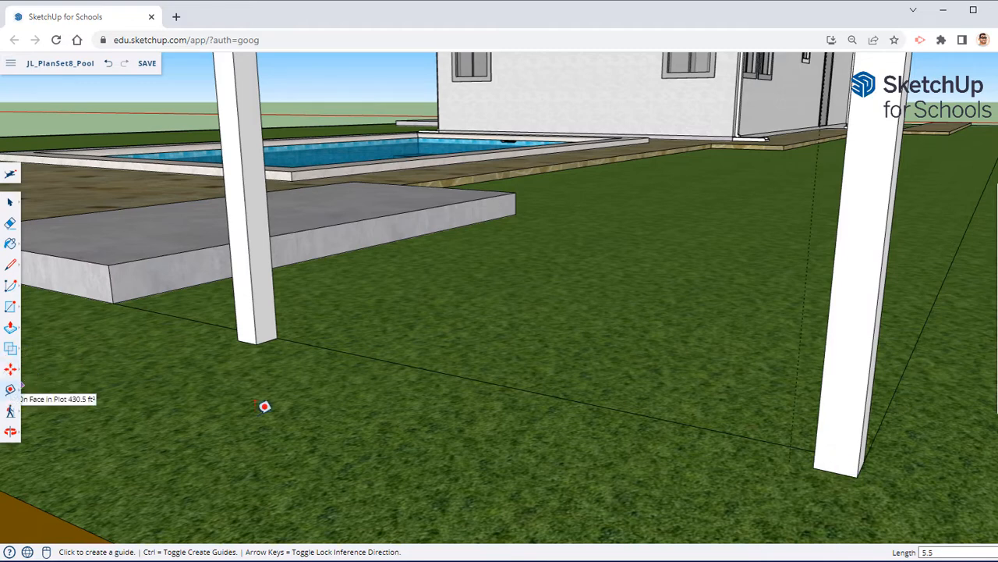
click(835, 471)
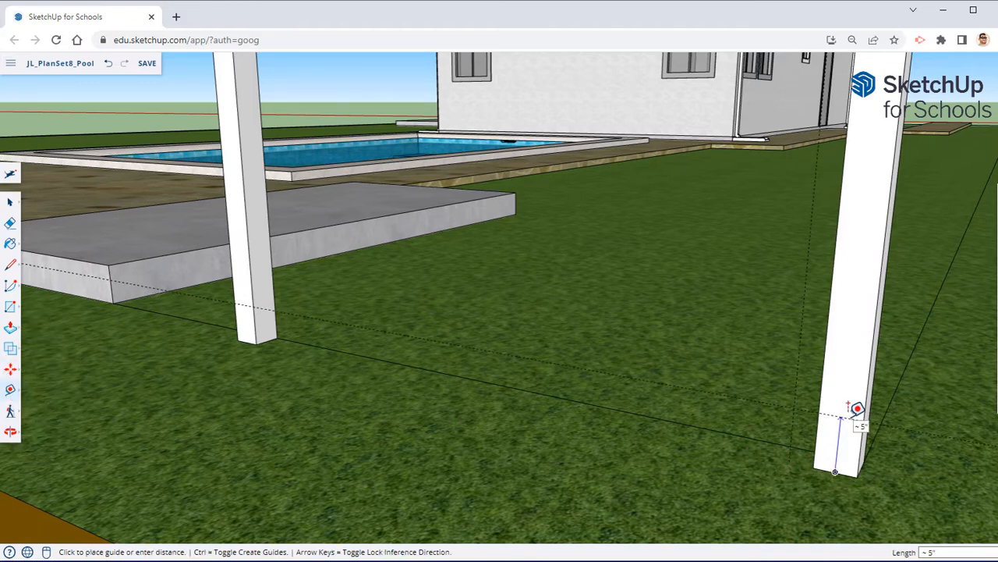
key(Return)
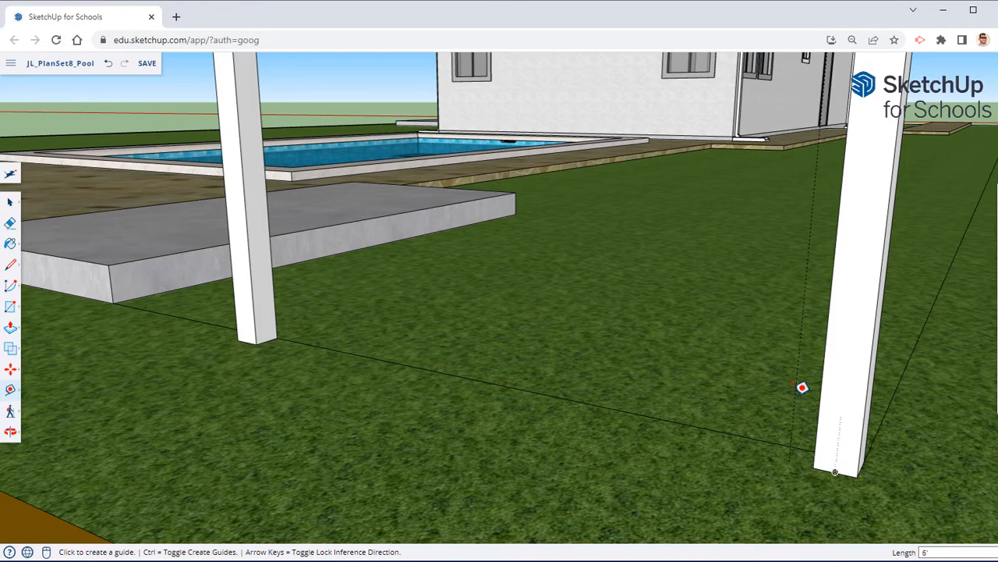
click(10, 309)
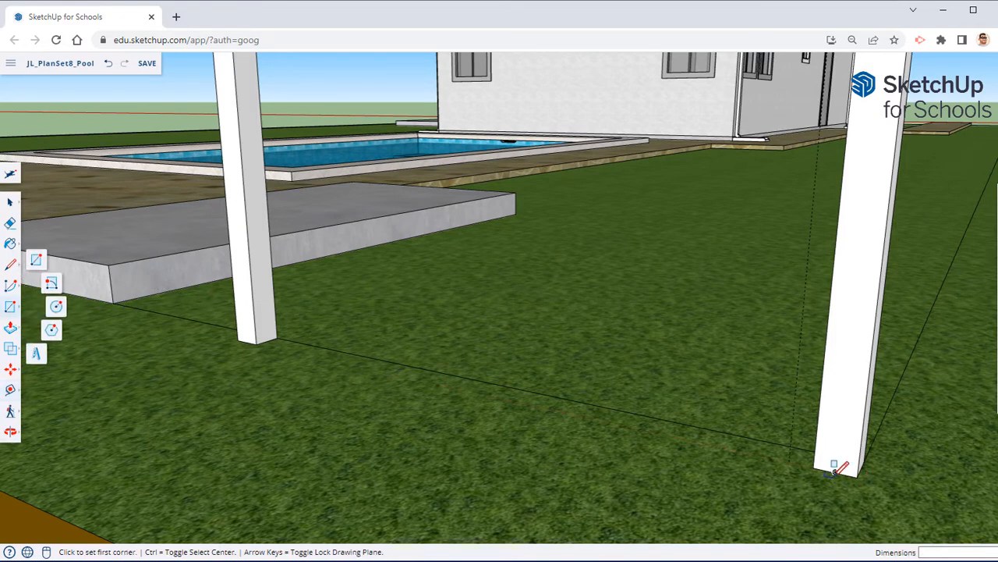
click(793, 457)
middle_drag(793, 457, 807, 397)
scroll(819, 366, down, 3)
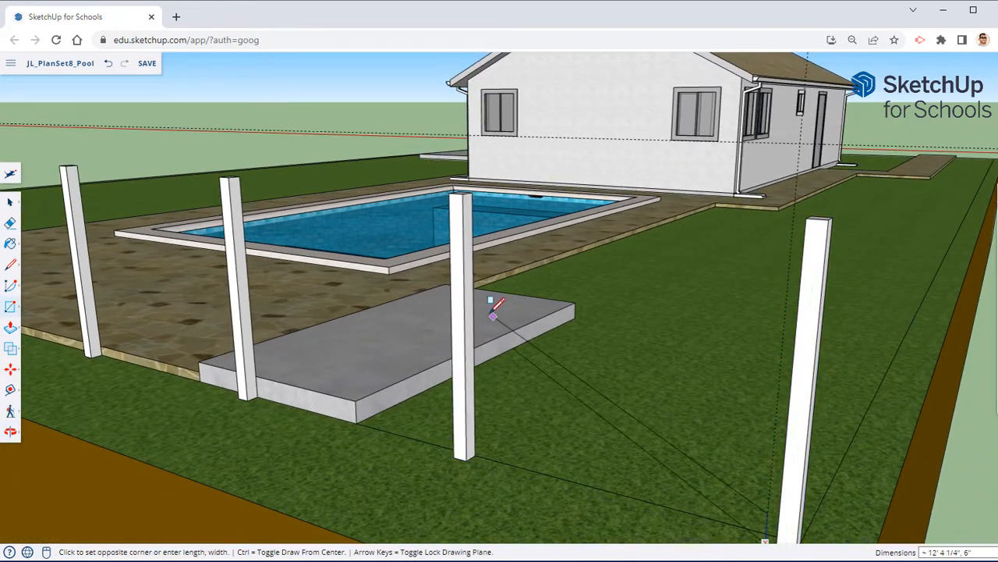
key(Escape)
Step: Add a vertical guide along the corner post's outer vertical edge
click(11, 388)
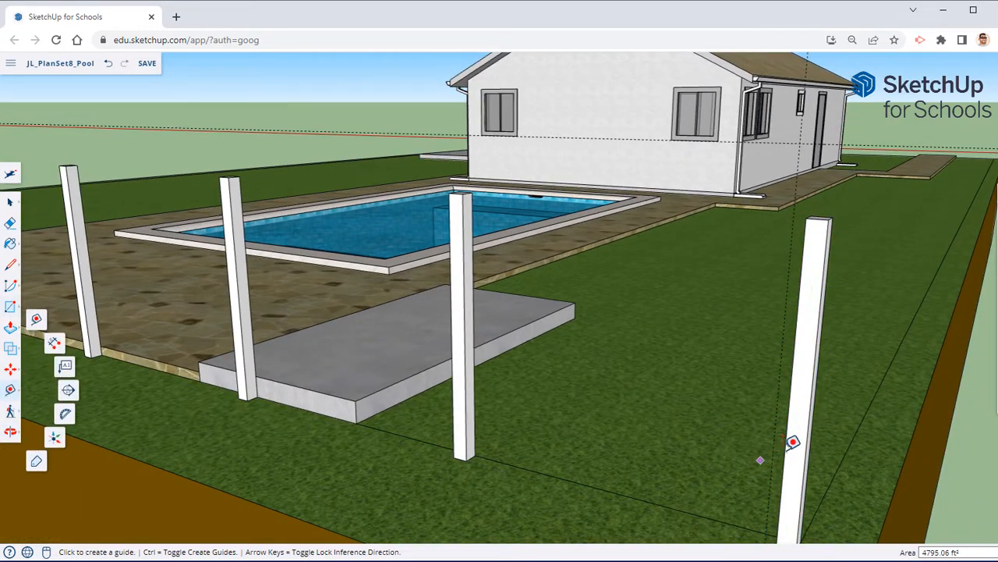
click(814, 425)
key(Escape)
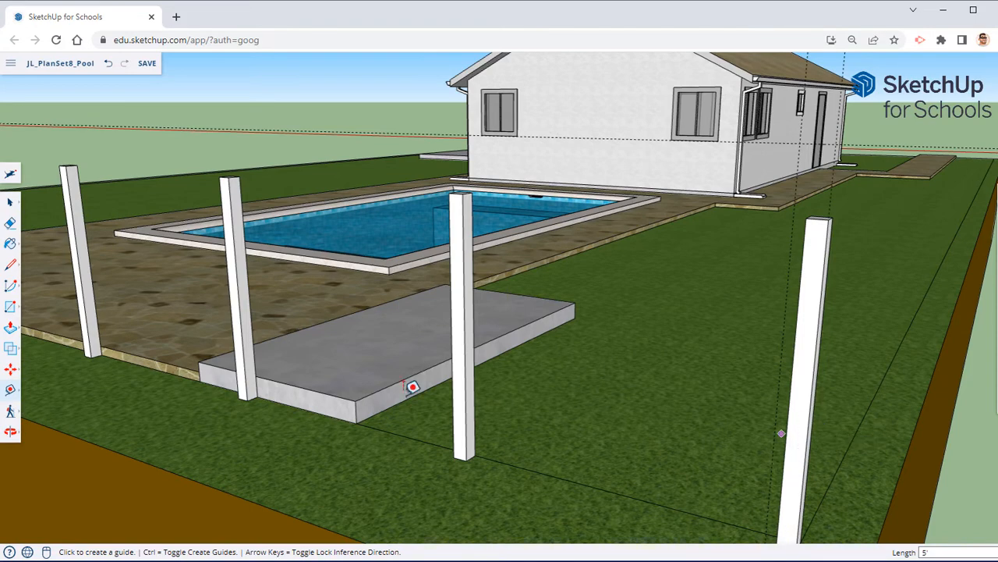
Step: Draw a vertical 5 1/2" by 6' rectangle between the guides on the corner post's face for the picket profile
click(10, 307)
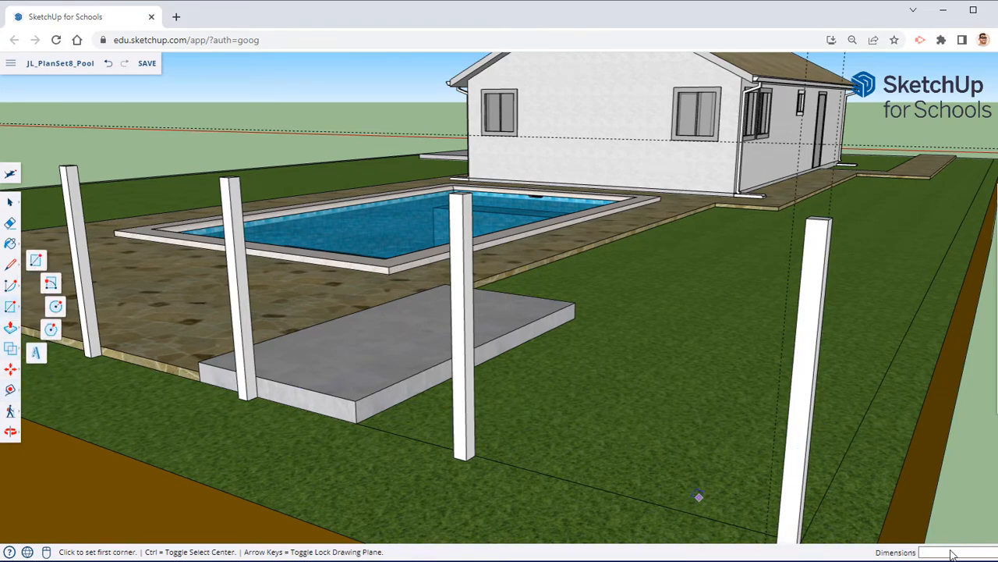
middle_drag(889, 433, 746, 158)
click(776, 445)
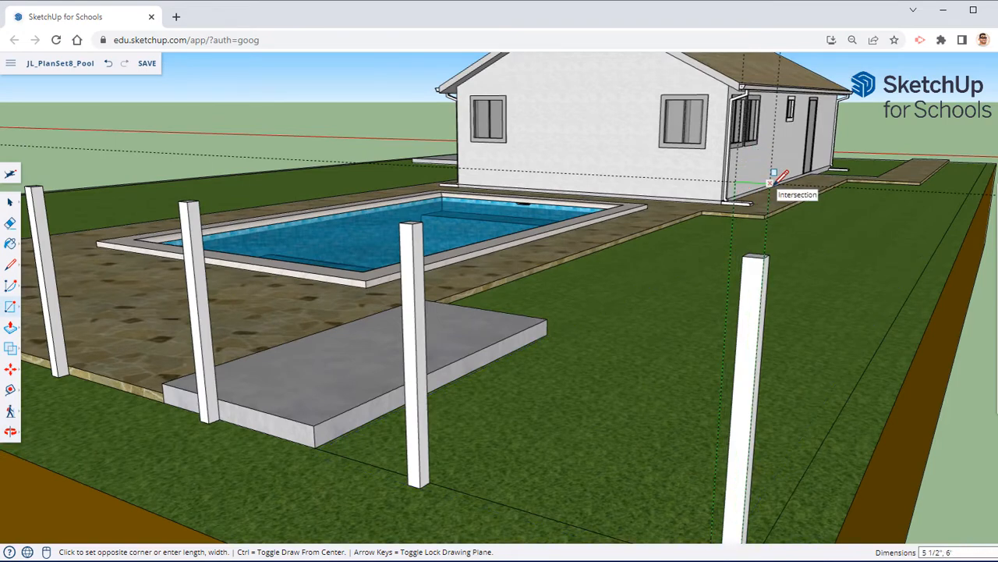
click(749, 188)
Step: Add two 45° protractor guides sloping down to either side from the midpoint of the picket rectangle's top edge
middle_drag(367, 199, 613, 237)
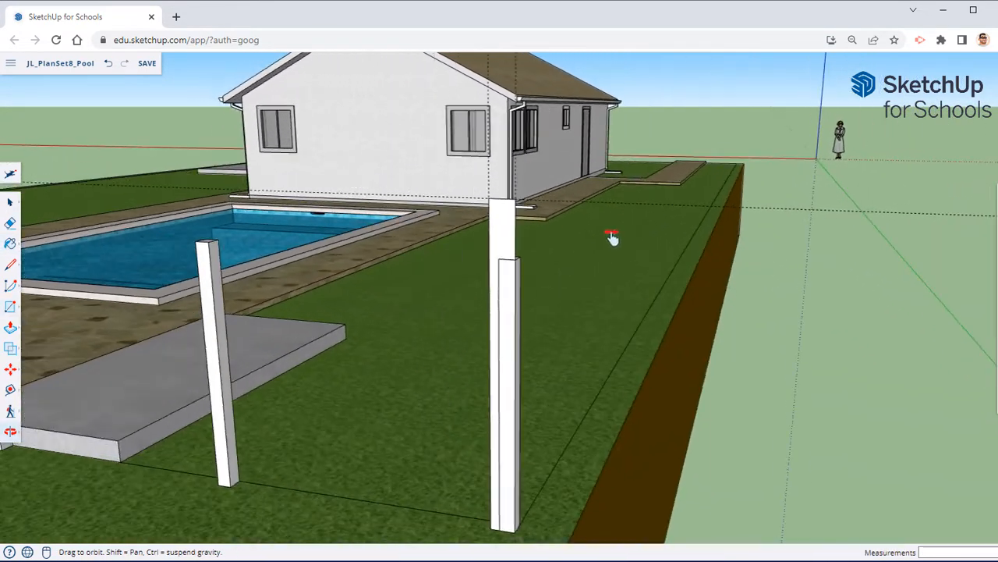
scroll(476, 182, up, 2)
scroll(678, 265, down, 1)
scroll(676, 264, down, 2)
middle_drag(749, 325, 728, 292)
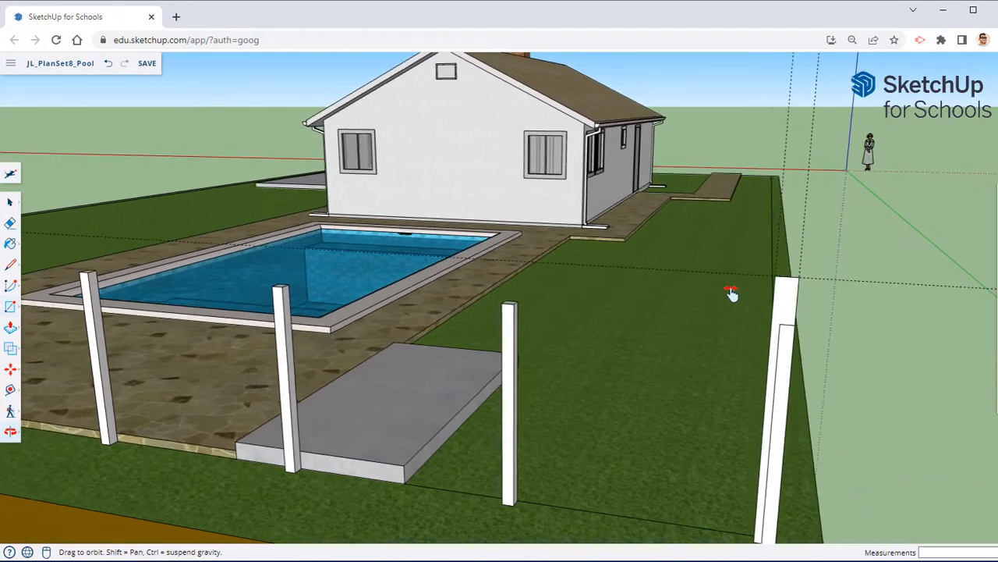
scroll(725, 265, up, 1)
scroll(755, 251, up, 1)
scroll(753, 249, up, 2)
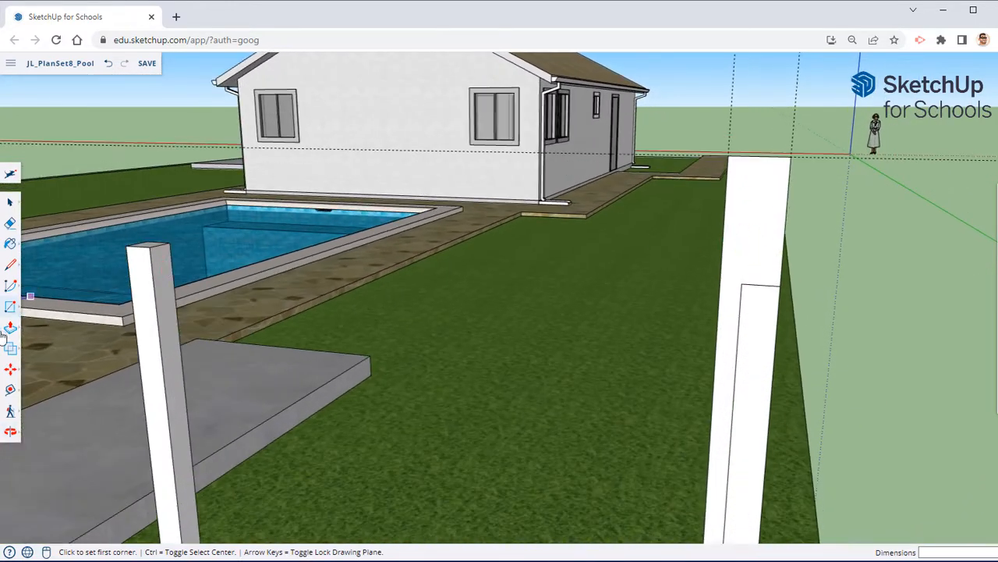
click(11, 368)
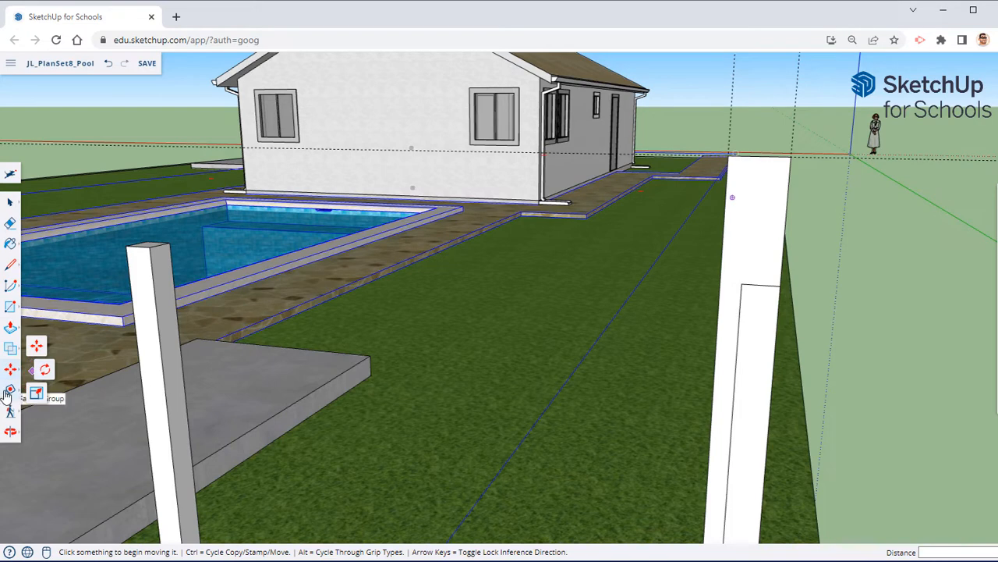
click(10, 389)
click(67, 415)
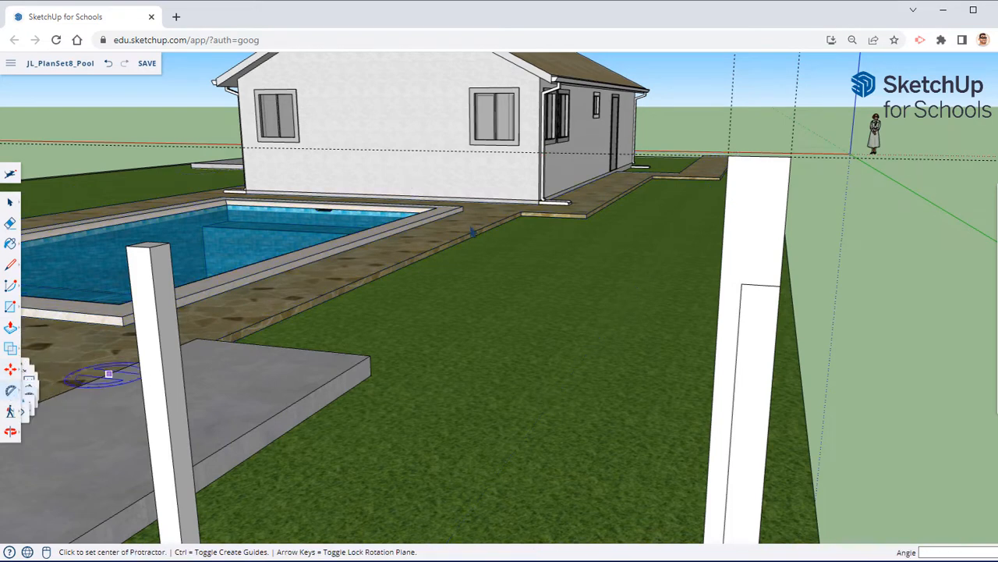
click(762, 162)
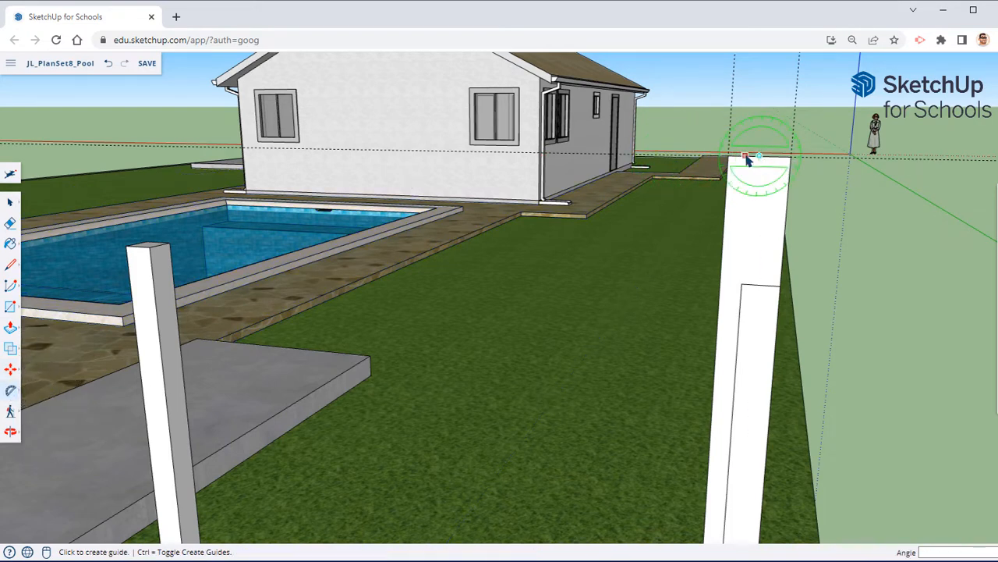
click(743, 160)
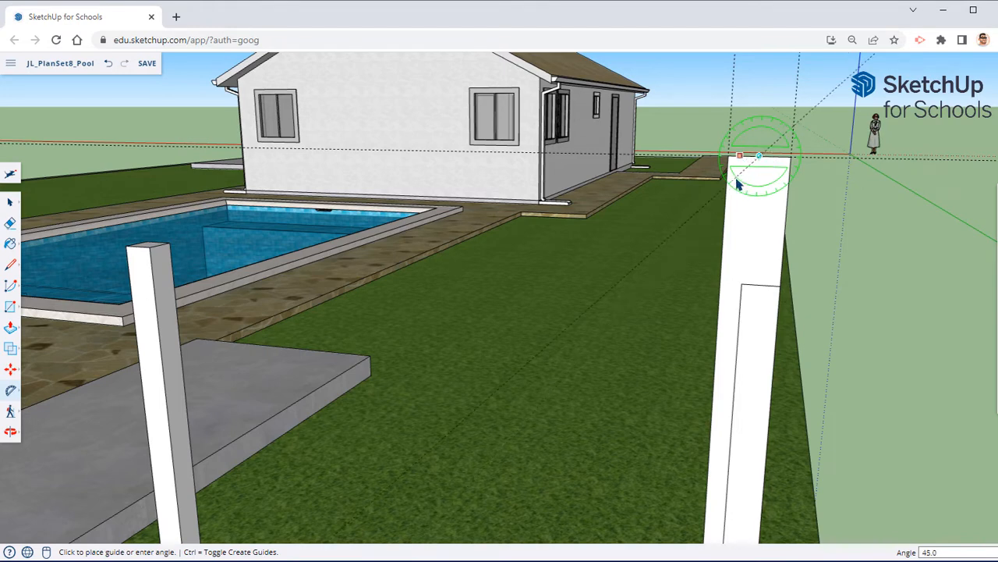
click(738, 183)
click(759, 161)
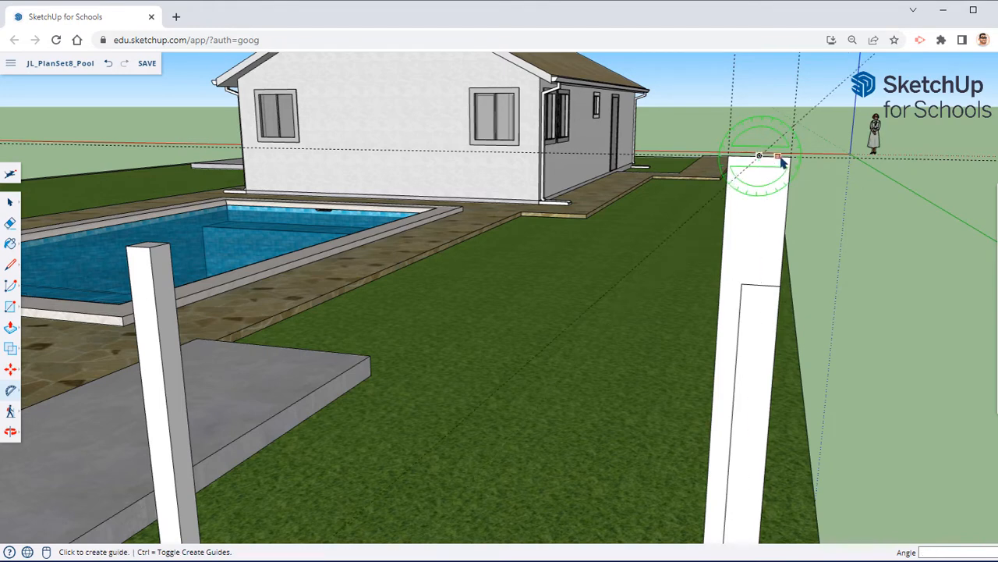
click(783, 160)
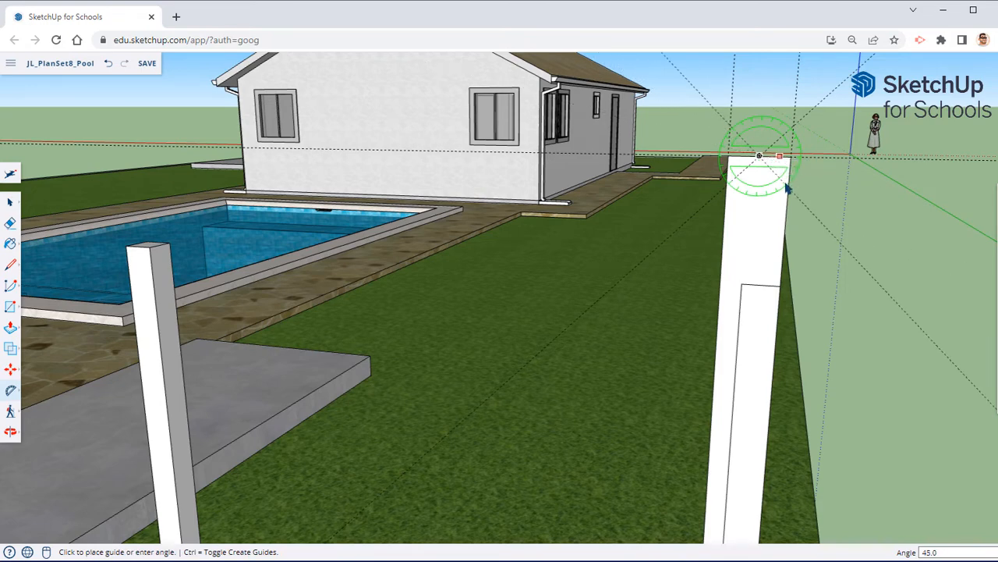
click(788, 188)
Step: Draw lines along the two 45° guides from the top midpoint to the picket's side edges to form its point
click(10, 264)
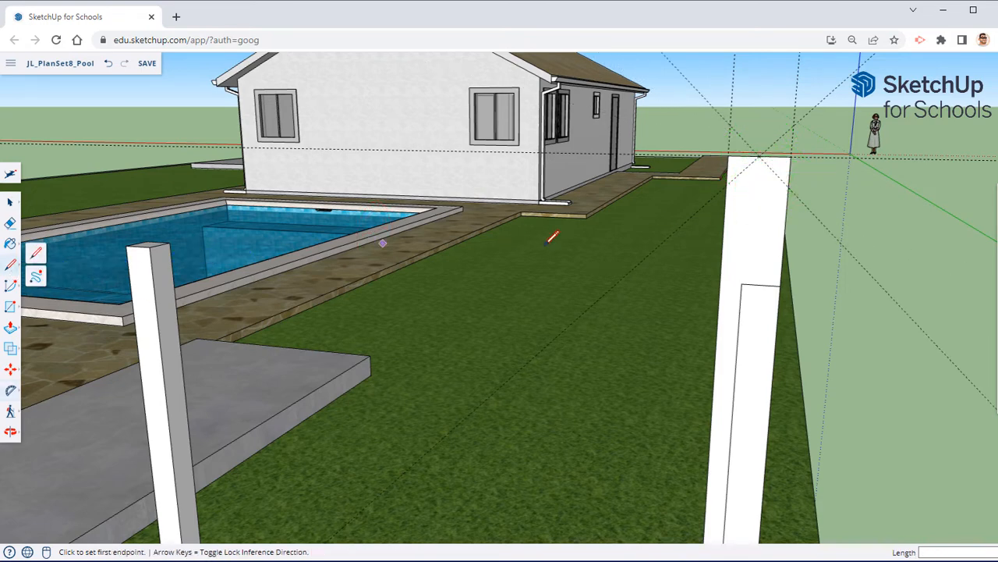
click(727, 184)
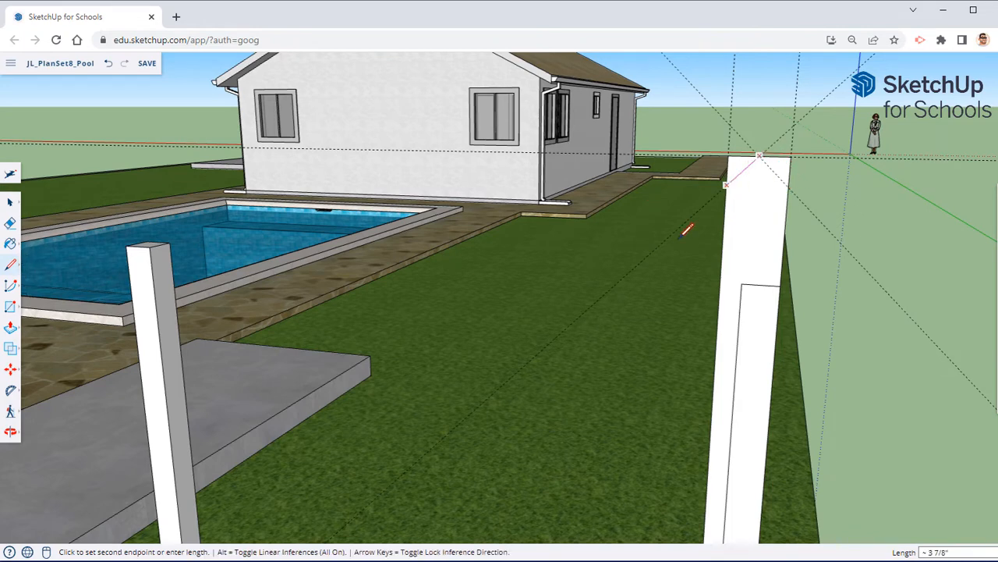
click(761, 159)
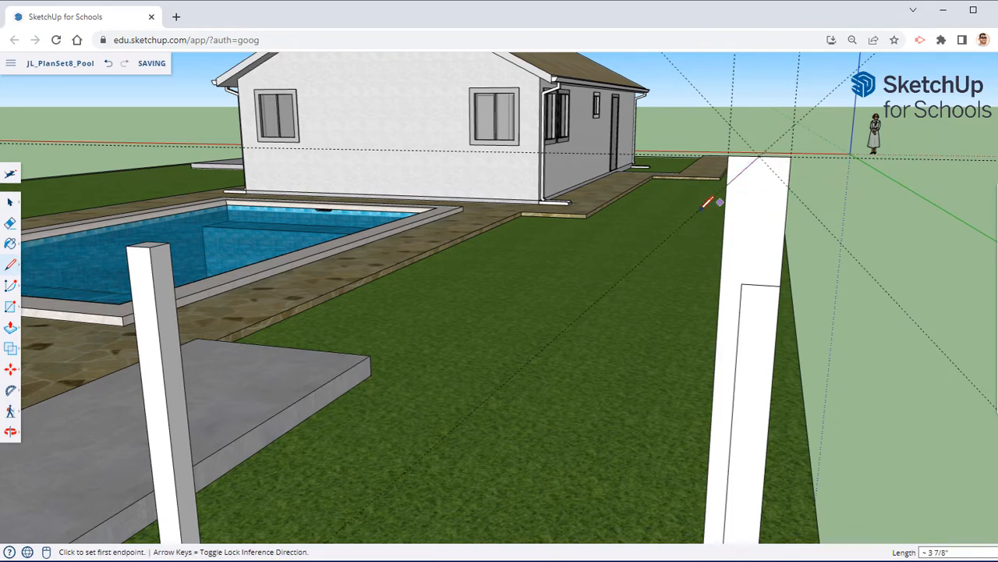
click(760, 156)
click(748, 204)
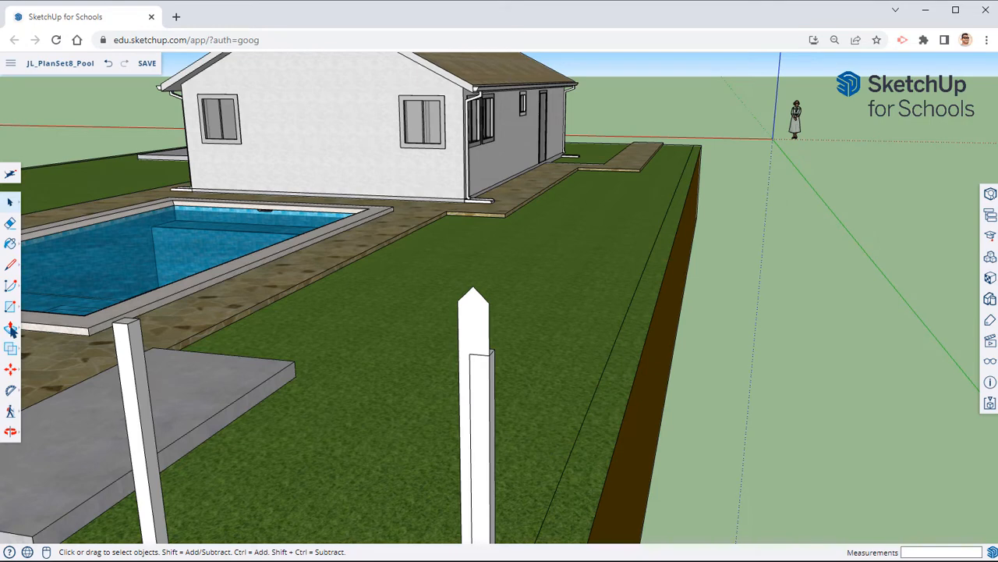
Step: Extrude the pointed picket profile to a thickness of 0.75" with Push/Pull
click(10, 329)
middle_drag(474, 341, 434, 355)
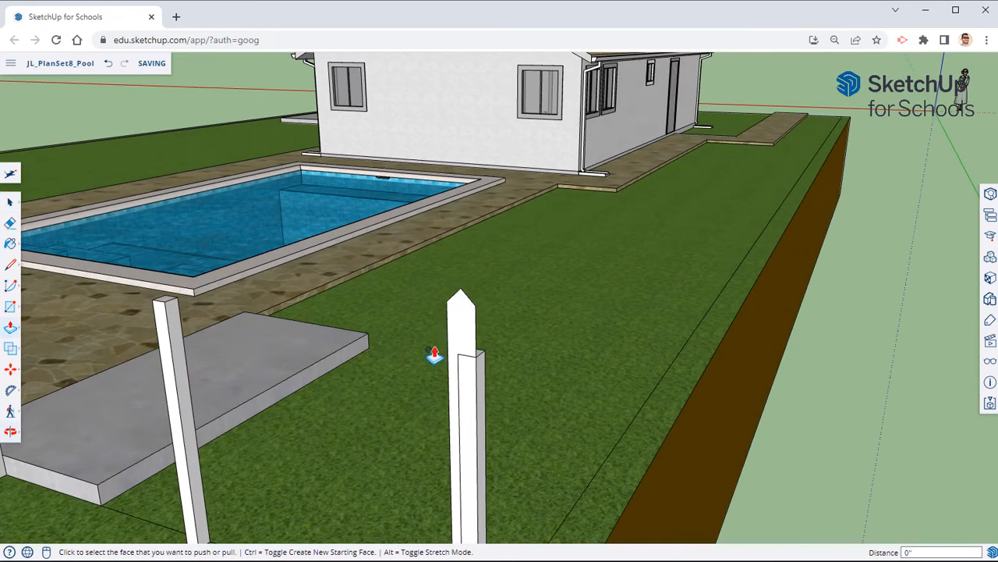
click(457, 346)
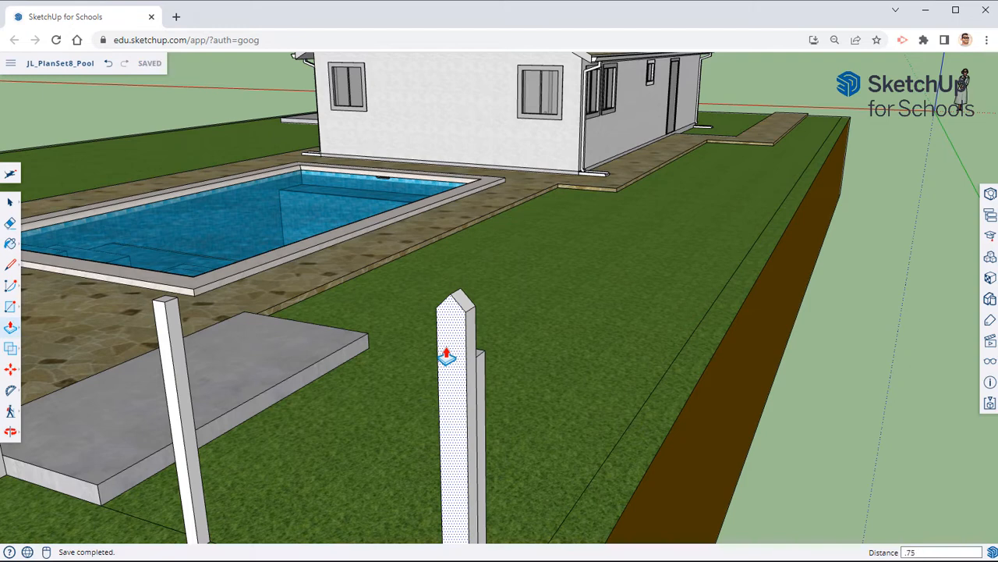
text(.75)
key(Return)
Step: Make the extruded pointed picket a component with the definition name 6'Post
key(space)
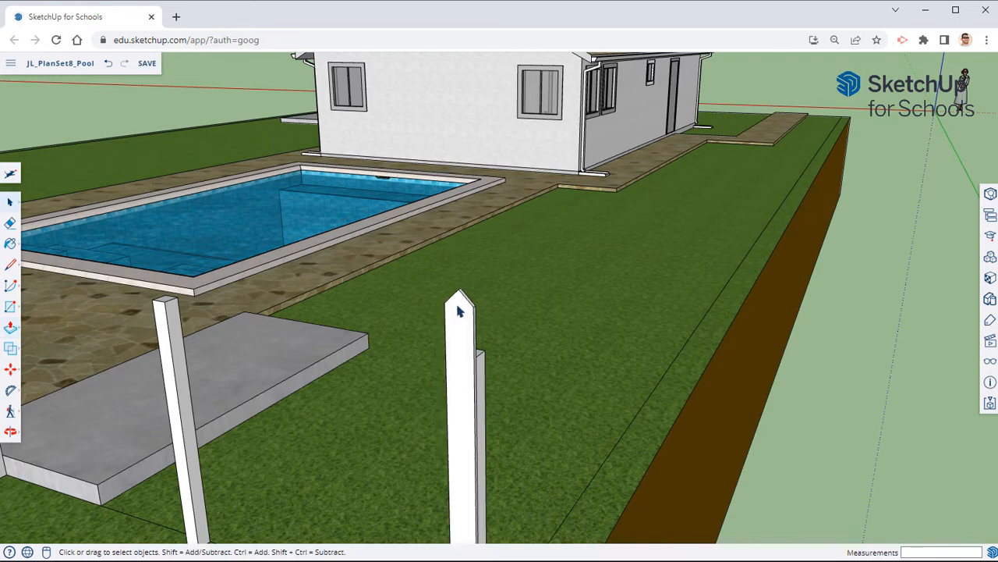
click(459, 312)
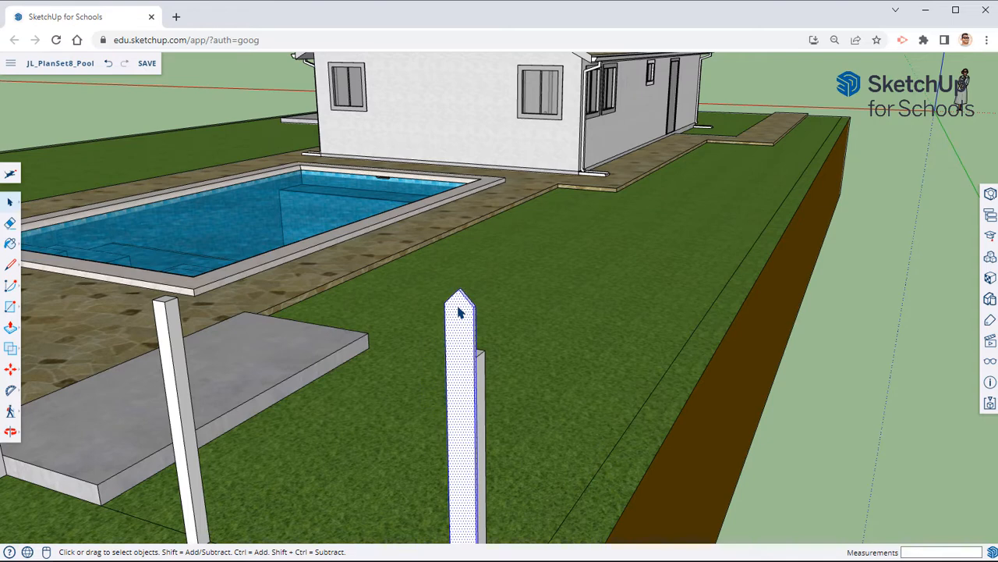
right_click(459, 312)
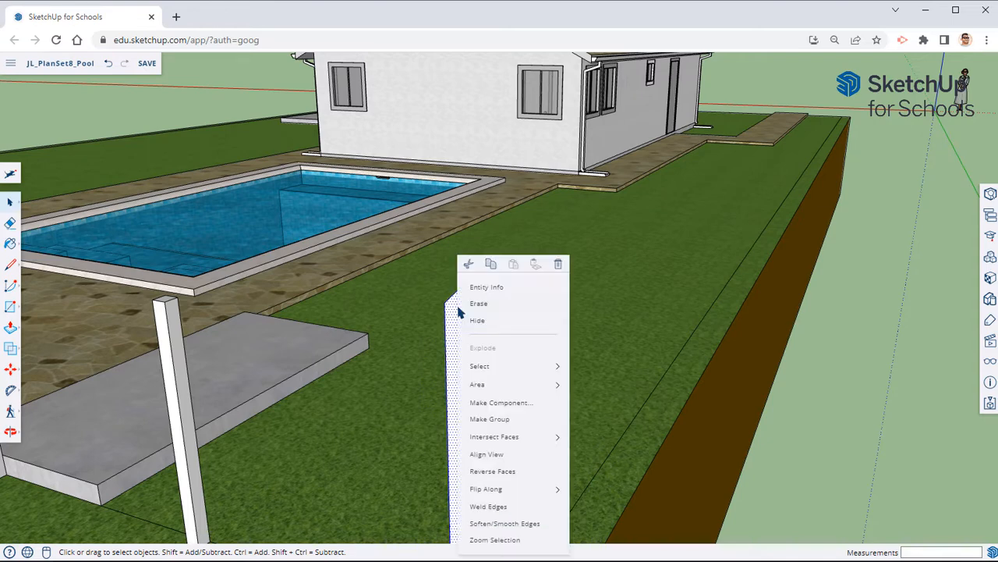
click(492, 403)
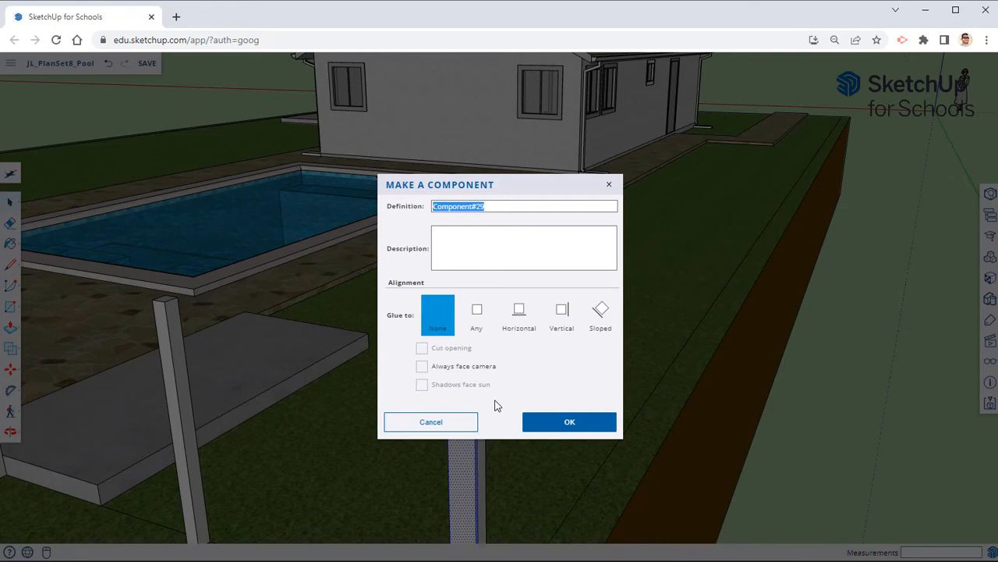
text(P)
key(BackSpace)
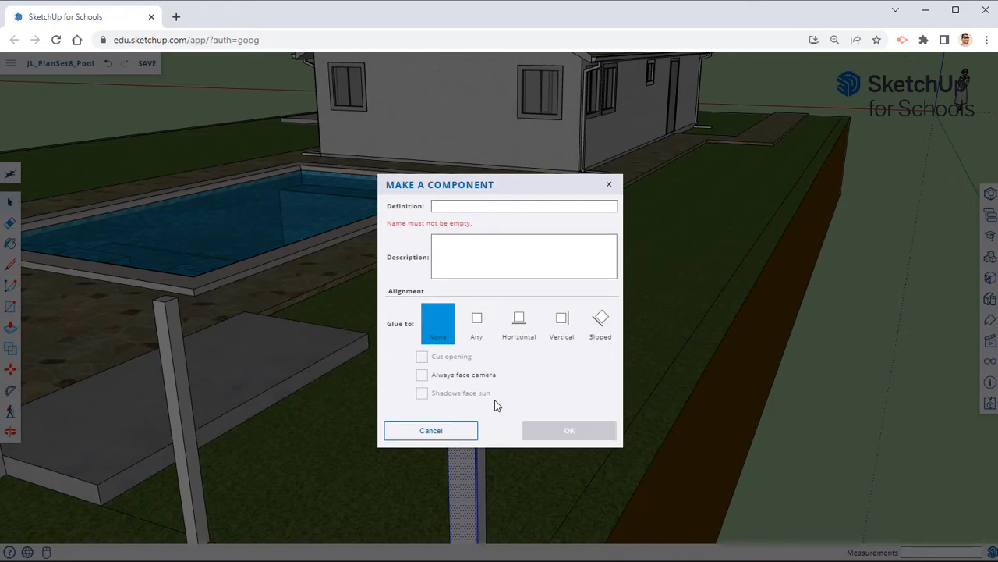
text(6'Post)
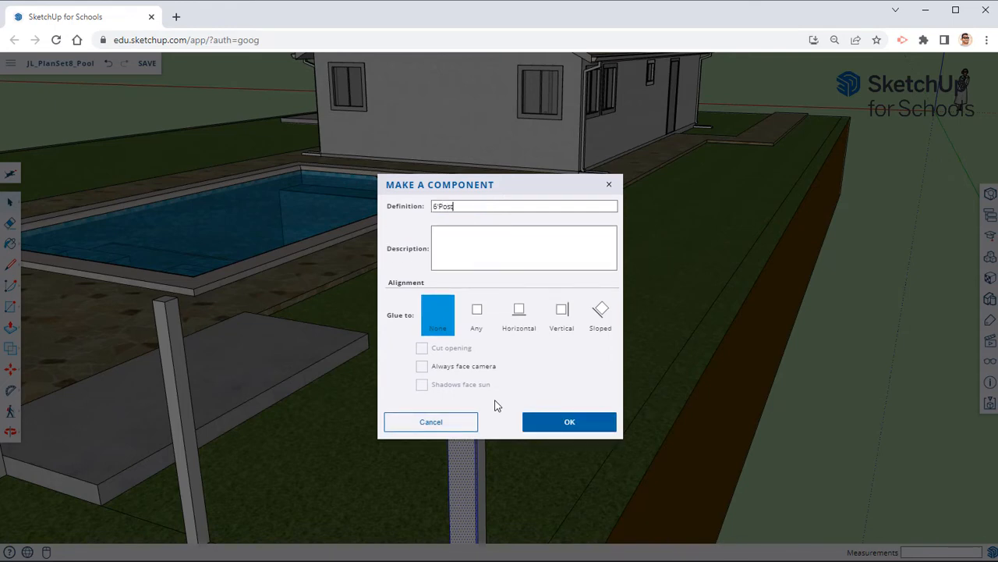
click(558, 422)
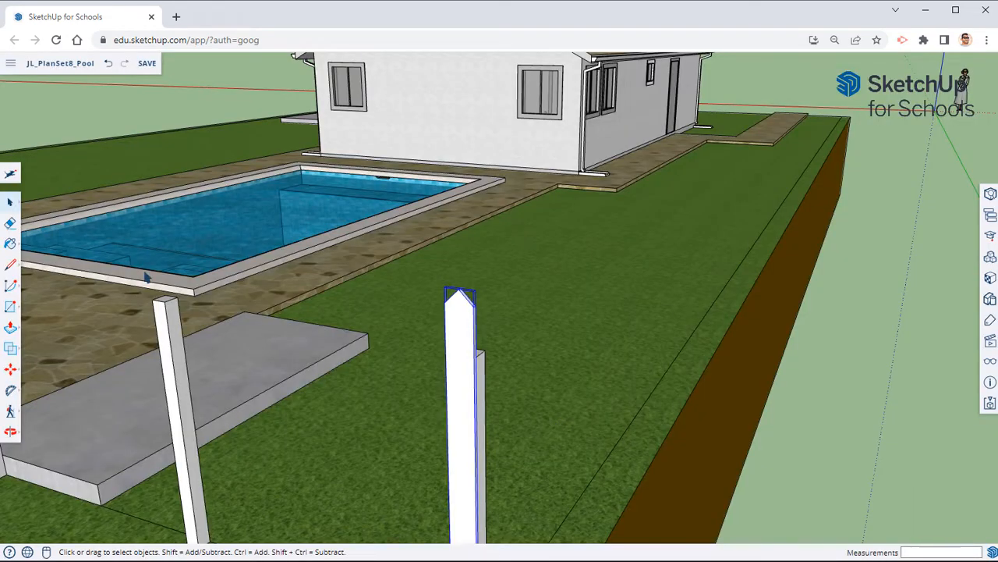
Step: Copy the picket 5 1/2" sideways along the fence line, corner to corner, and repeat the copy as an x100 array
click(11, 369)
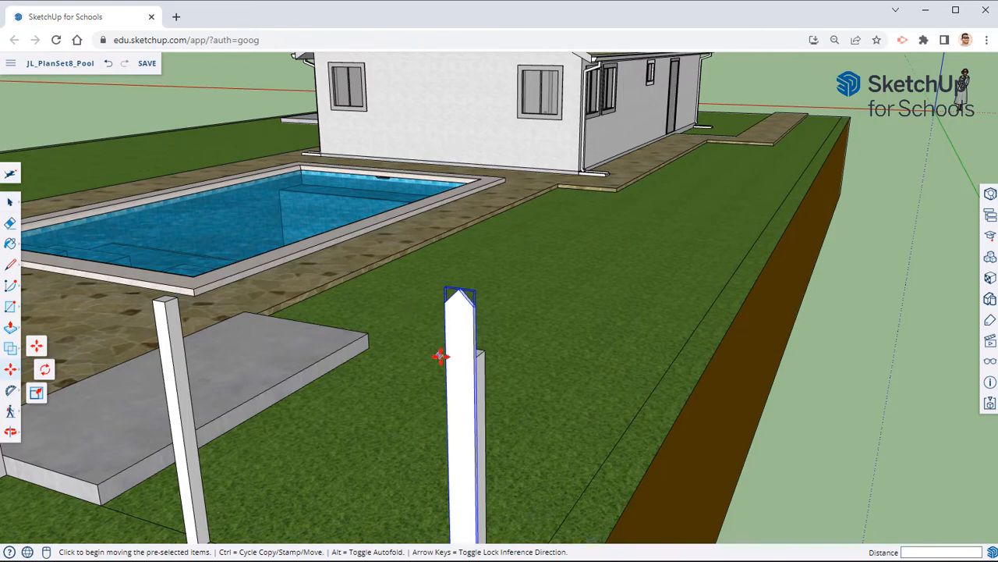
middle_drag(441, 356, 477, 285)
scroll(534, 452, up, 5)
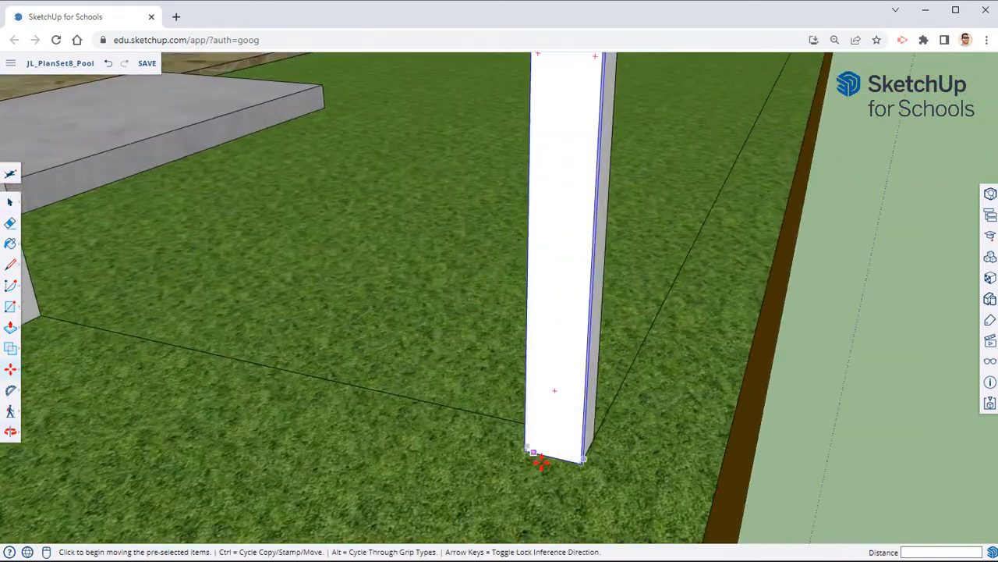
click(581, 461)
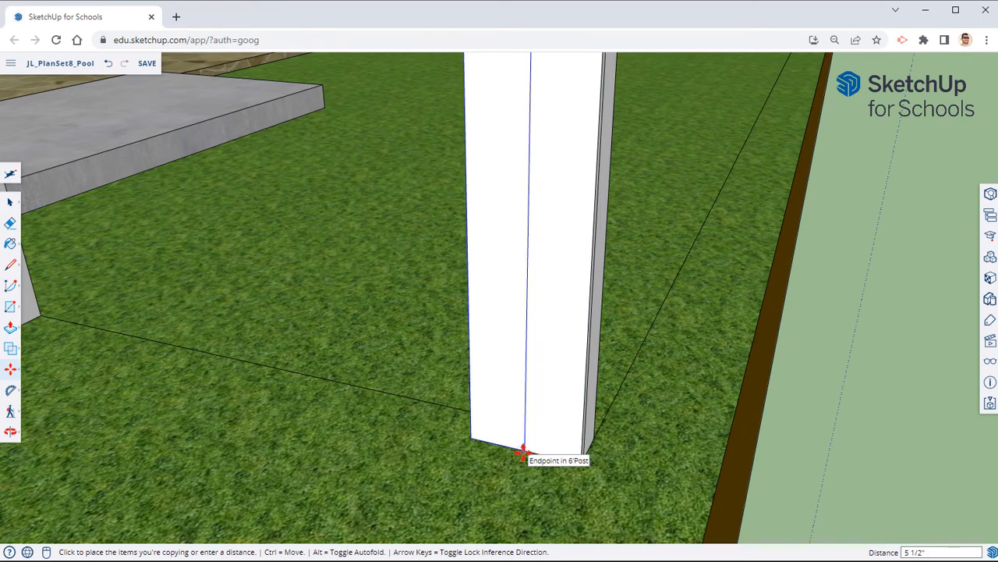
click(523, 451)
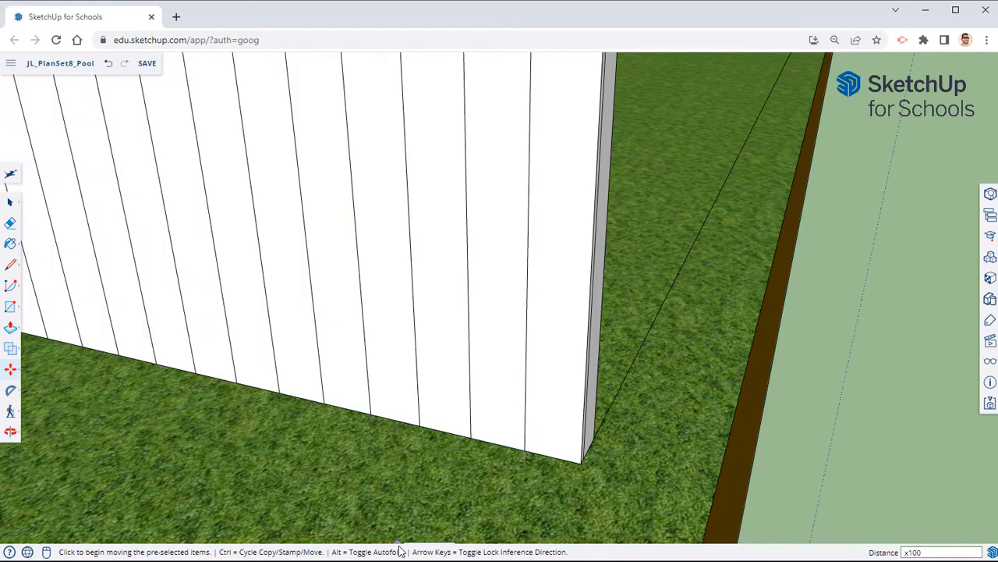
Step: Extend the picket array to x140 so it runs past the last posts at the plot's far corner
scroll(276, 250, down, 5)
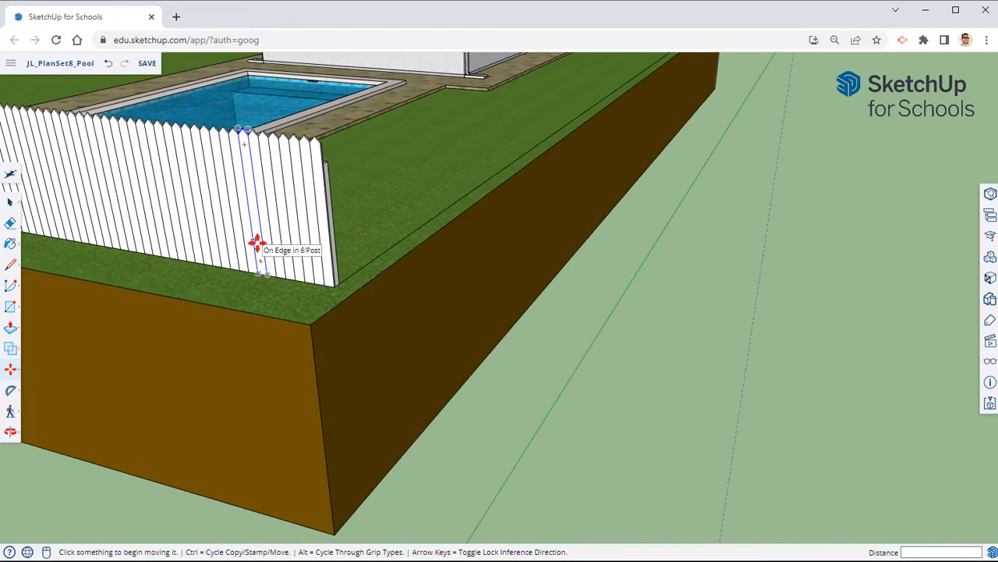
middle_drag(240, 233, 598, 352)
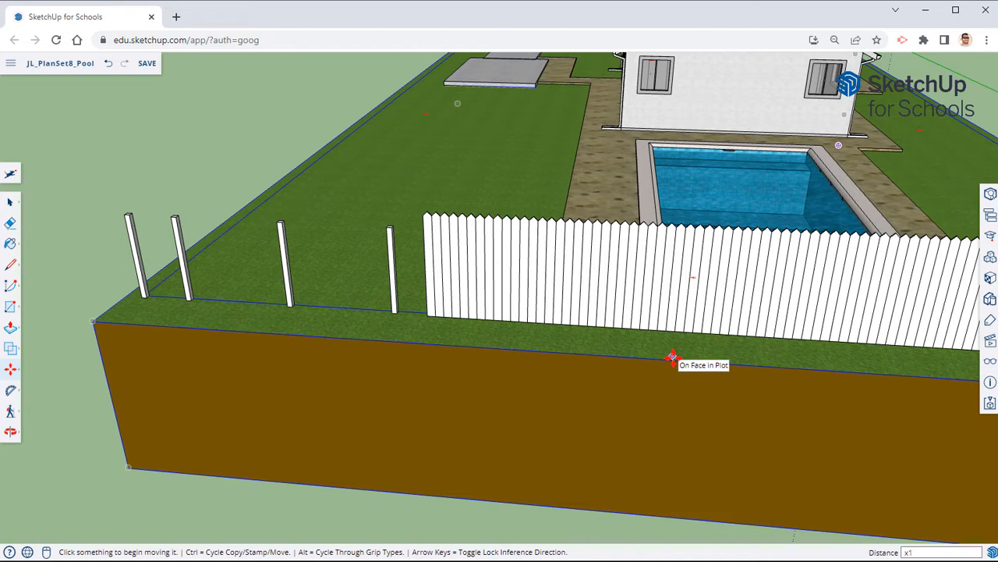
key(Return)
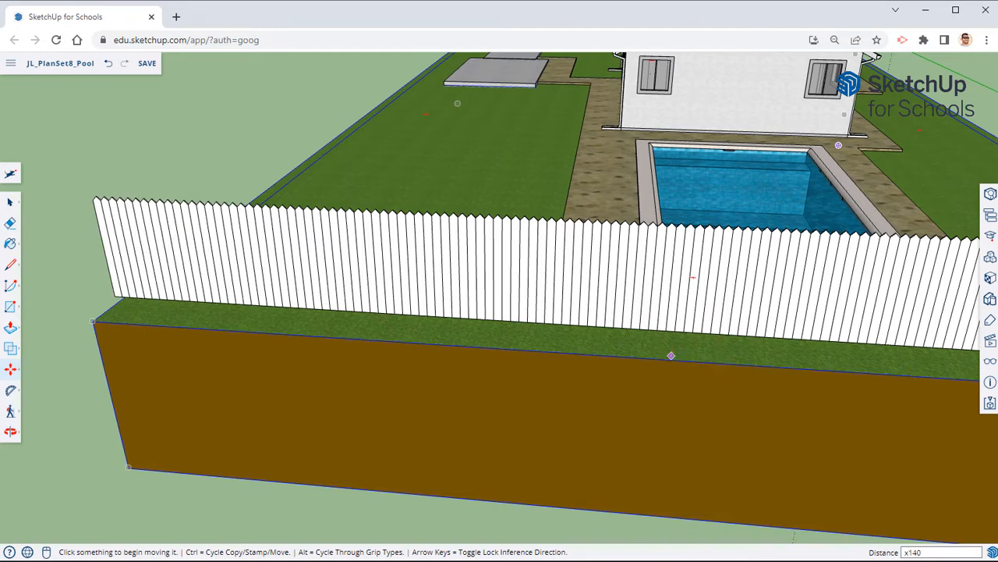
Step: Delete the outermost picket overhanging the corner post at the far end of the fence
middle_drag(286, 296, 597, 216)
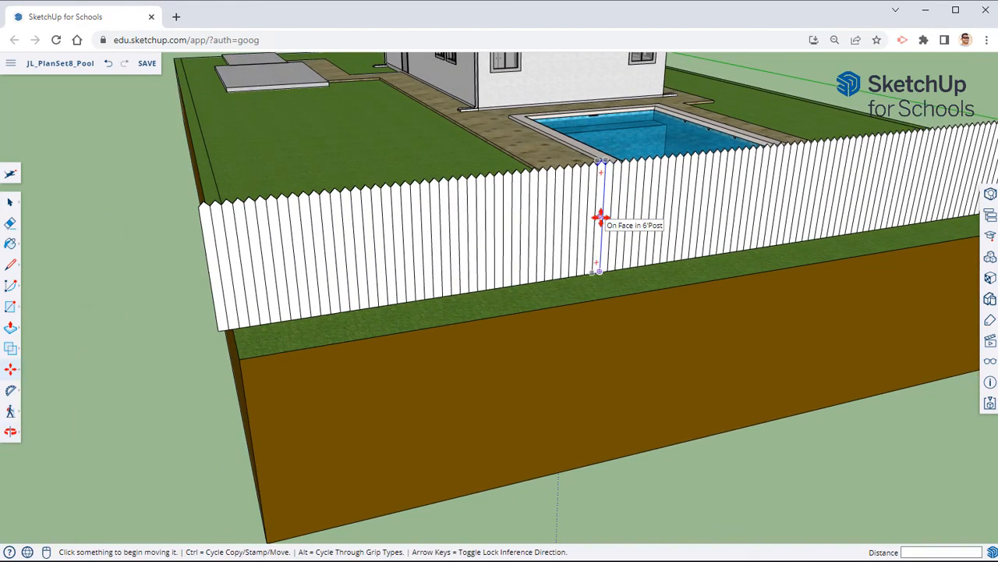
scroll(125, 343, up, 5)
middle_drag(129, 339, 364, 341)
key(space)
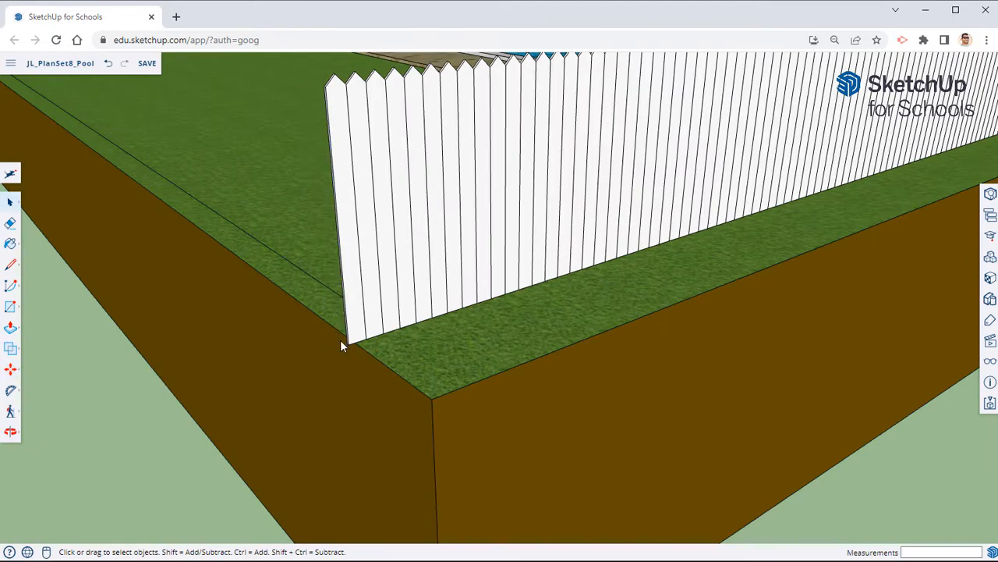
middle_drag(354, 372, 403, 401)
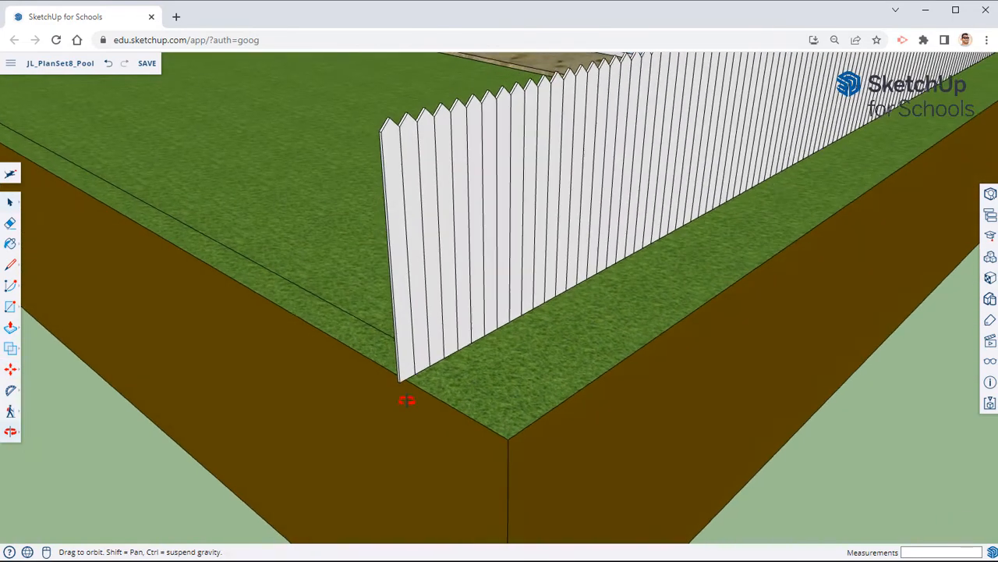
scroll(393, 330, up, 3)
middle_drag(393, 330, 661, 341)
click(678, 332)
key(Delete)
Step: Make the remaining end picket at the far corner post a unique component
middle_drag(671, 390, 559, 403)
middle_drag(574, 364, 668, 348)
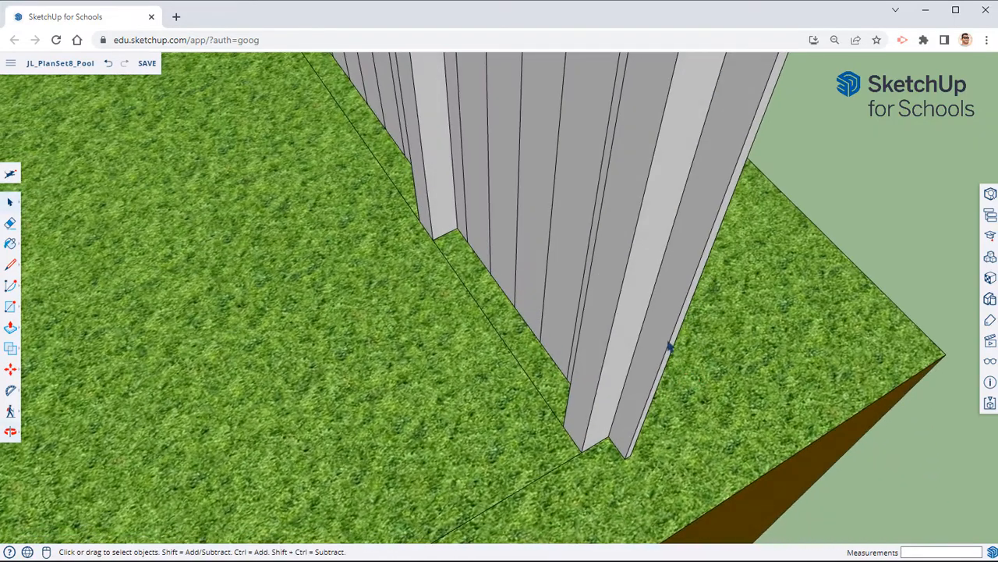
right_click(659, 331)
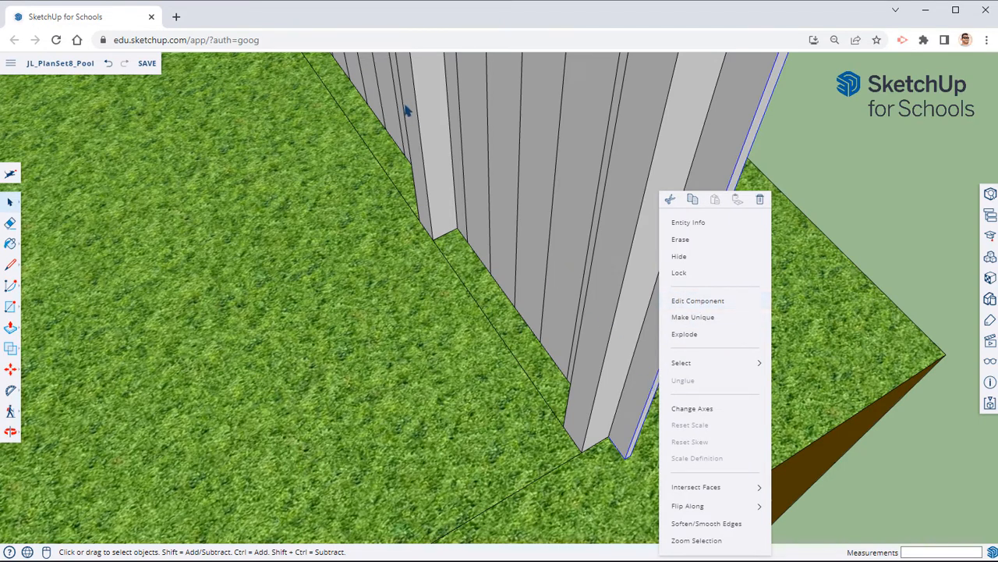
click(696, 317)
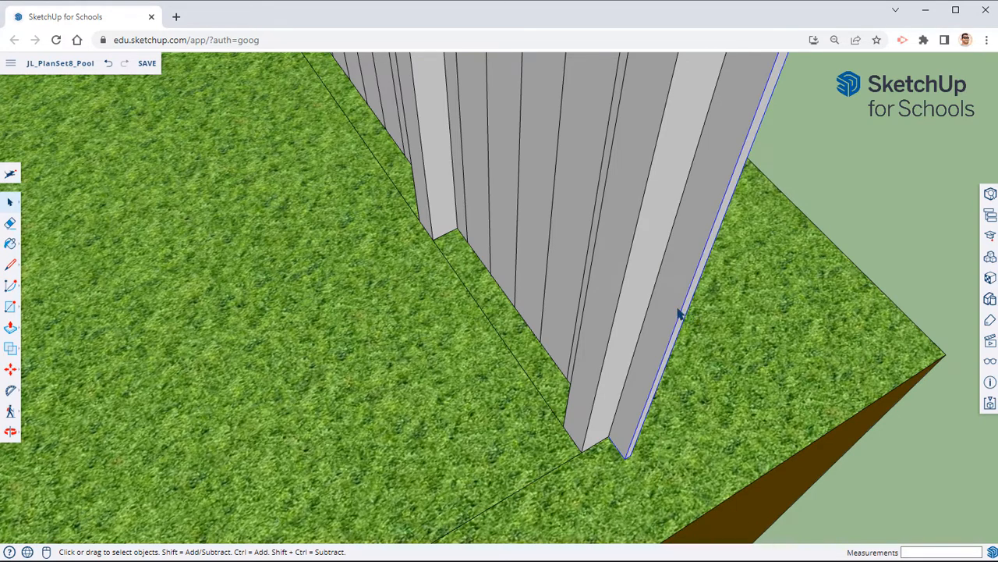
Step: Edit the end picket and push its outer side face in 3" flush with the corner post
right_click(679, 312)
click(706, 300)
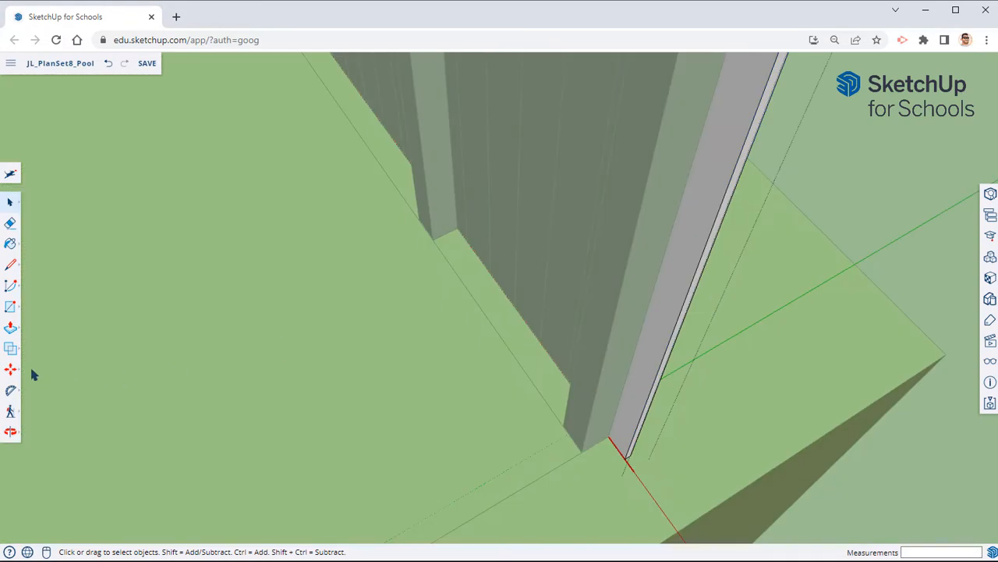
click(10, 327)
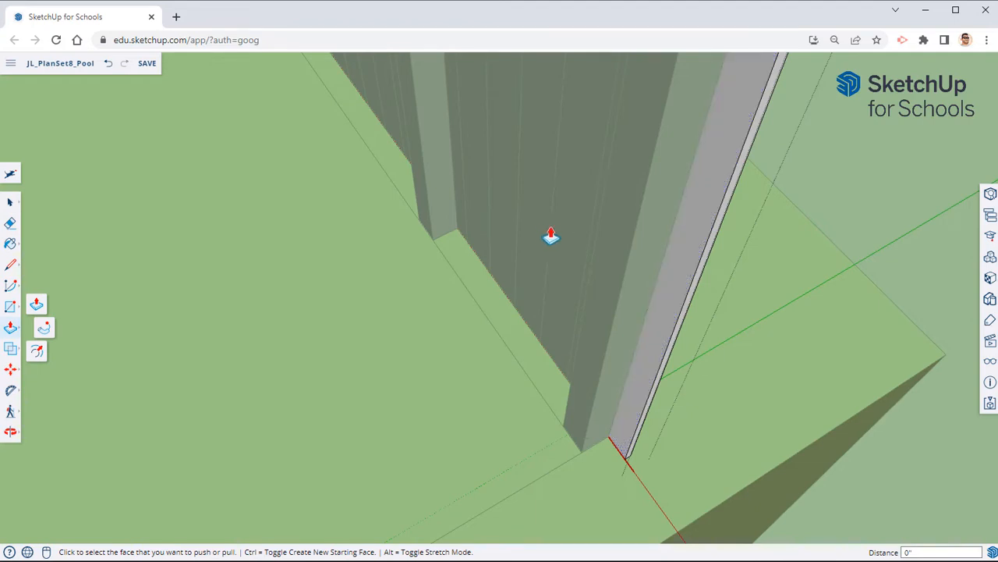
middle_drag(657, 263, 508, 254)
click(508, 254)
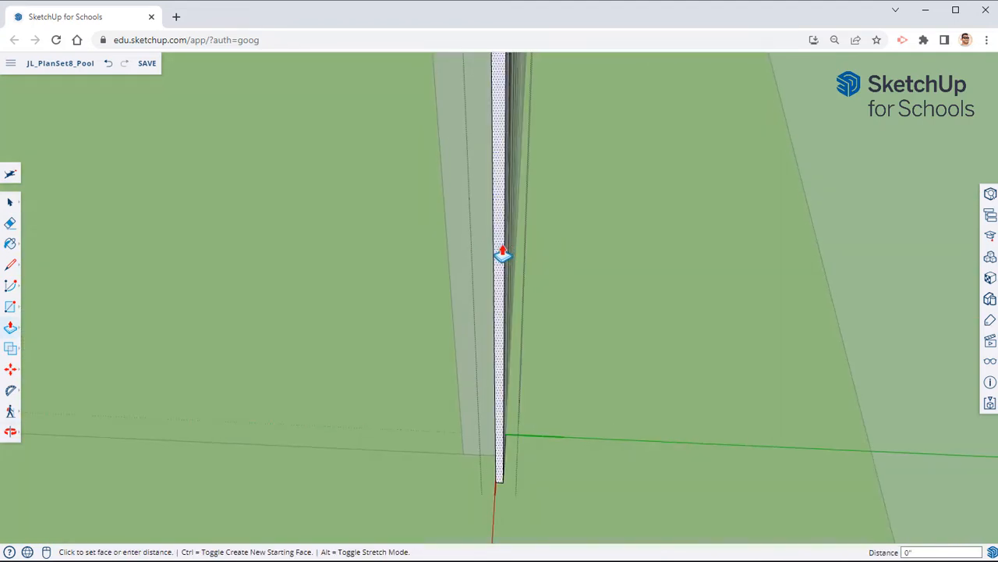
click(459, 213)
right_click(582, 196)
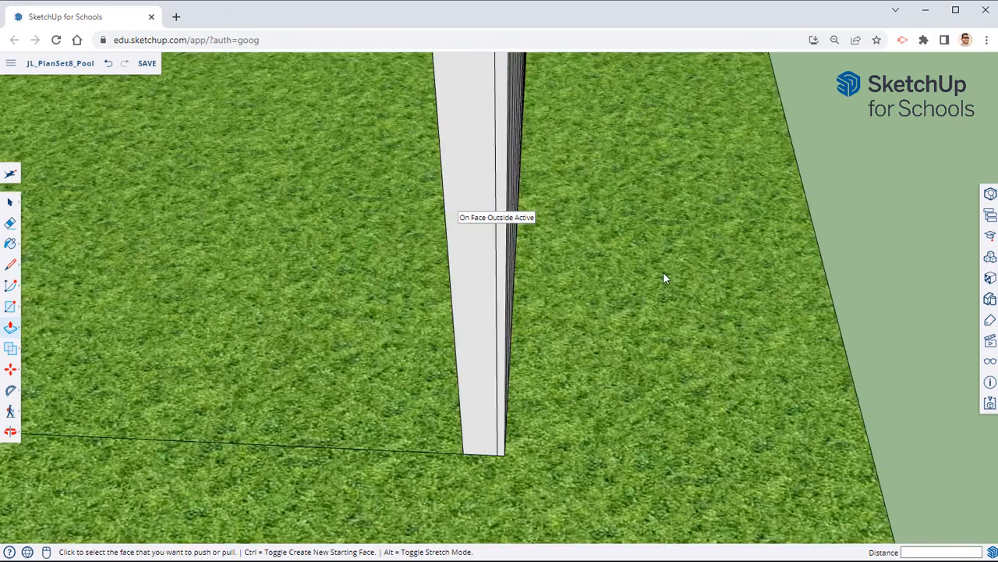
Step: Inside the end picket, draw a vertical line from the cut side's top corner up to the sloped top edge
middle_drag(664, 276, 842, 277)
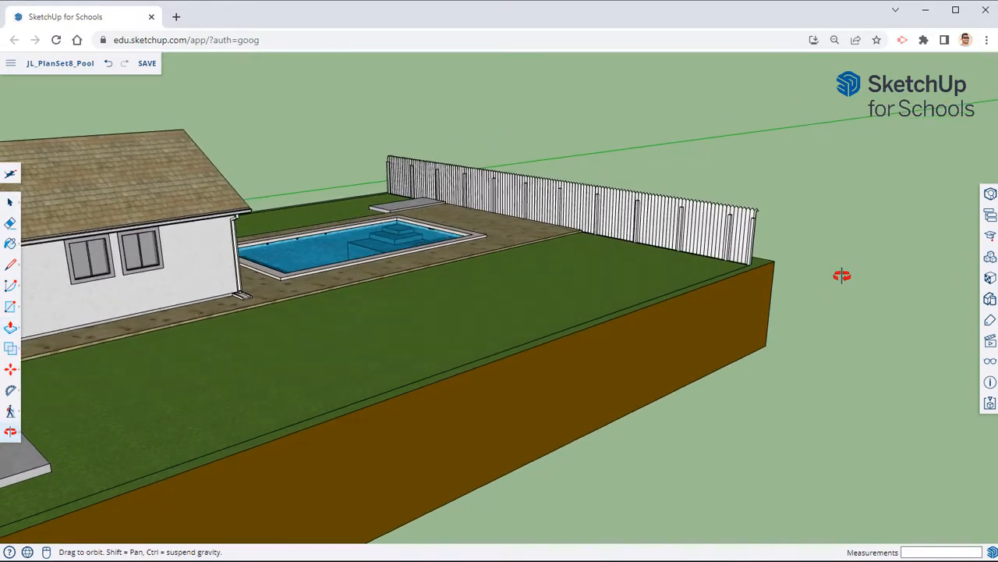
scroll(764, 161, up, 6)
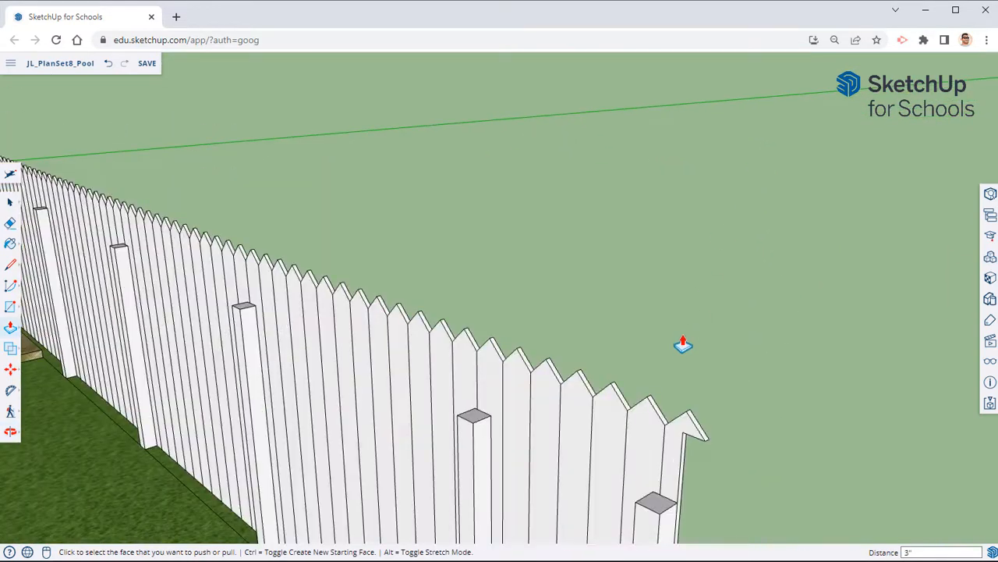
click(10, 265)
right_click(681, 425)
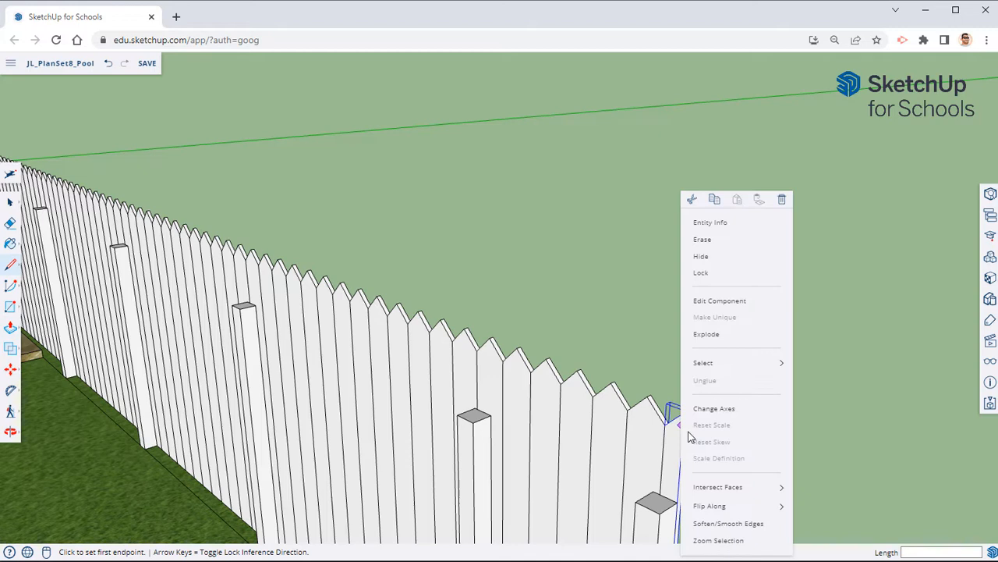
click(706, 300)
click(683, 436)
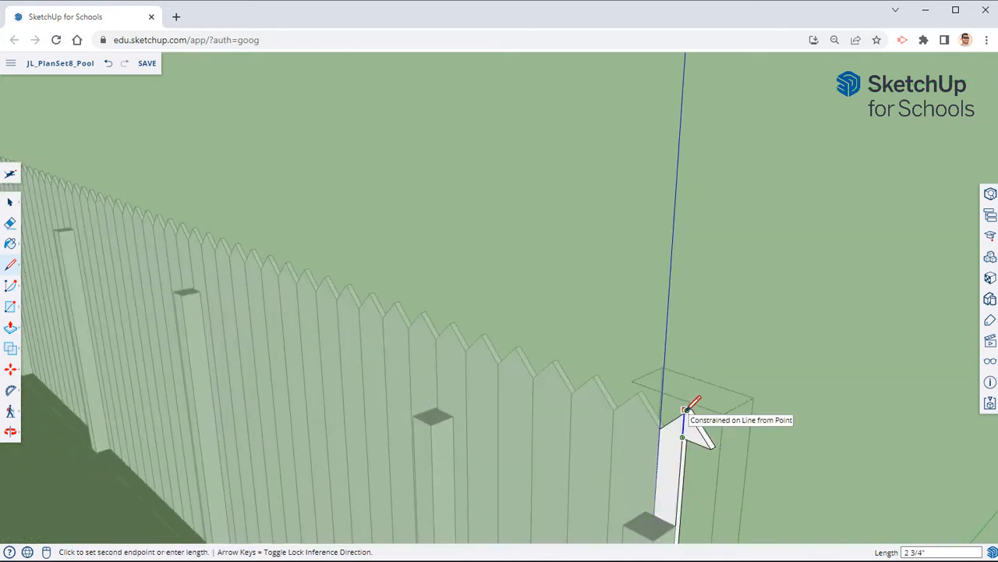
scroll(686, 410, up, 2)
mouse_move(697, 403)
middle_down()
mouse_move(694, 423)
mouse_move(713, 397)
middle_up()
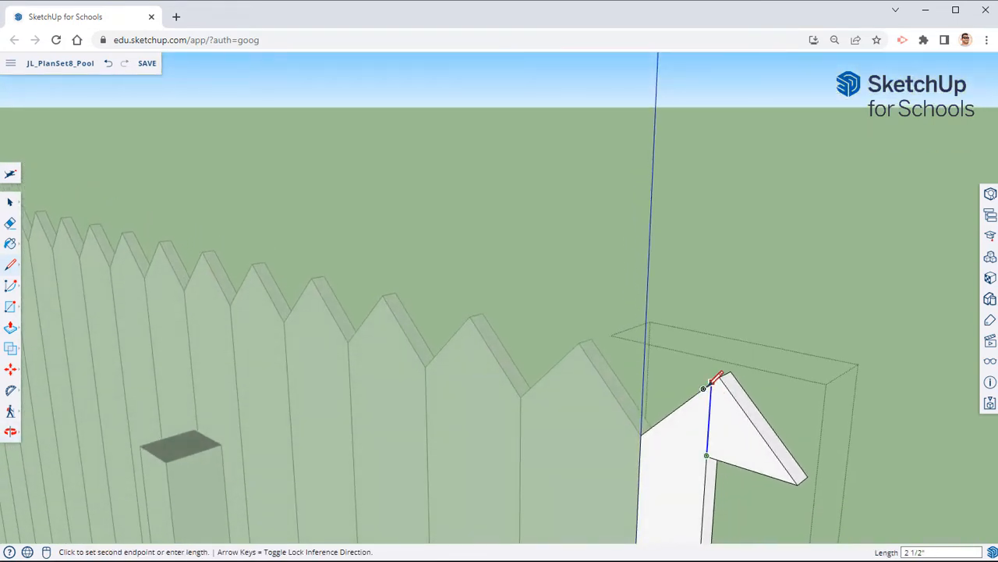
click(711, 382)
Step: Push the end picket's overhanging tip back 3/4" to remove it, erase the leftover side edge and finish editing the component
click(10, 327)
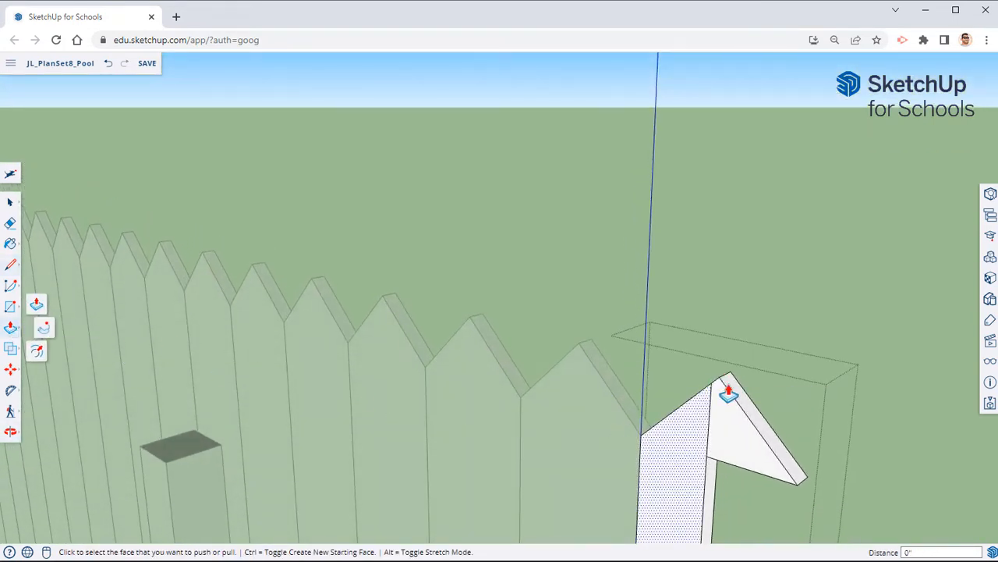
click(733, 402)
click(800, 406)
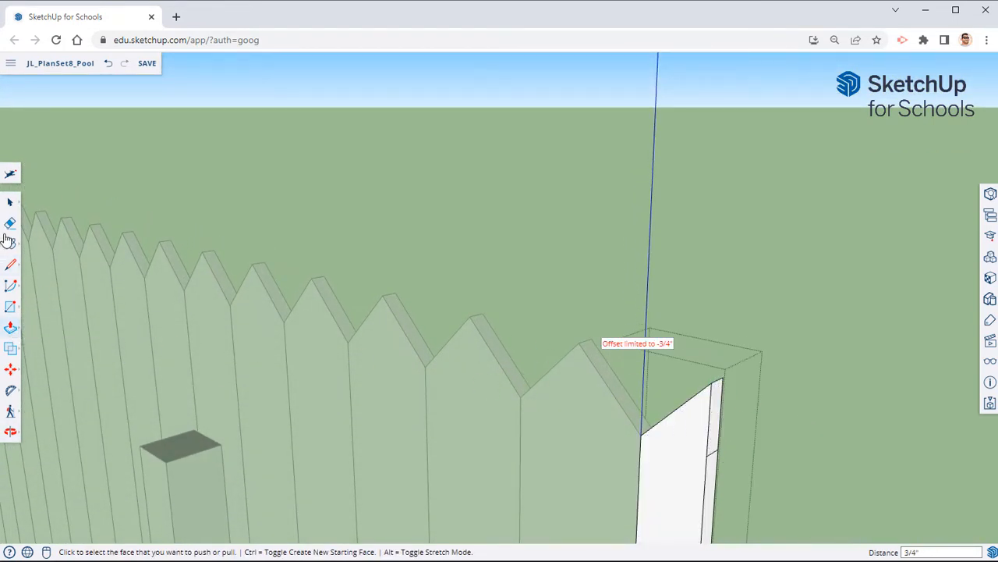
click(10, 223)
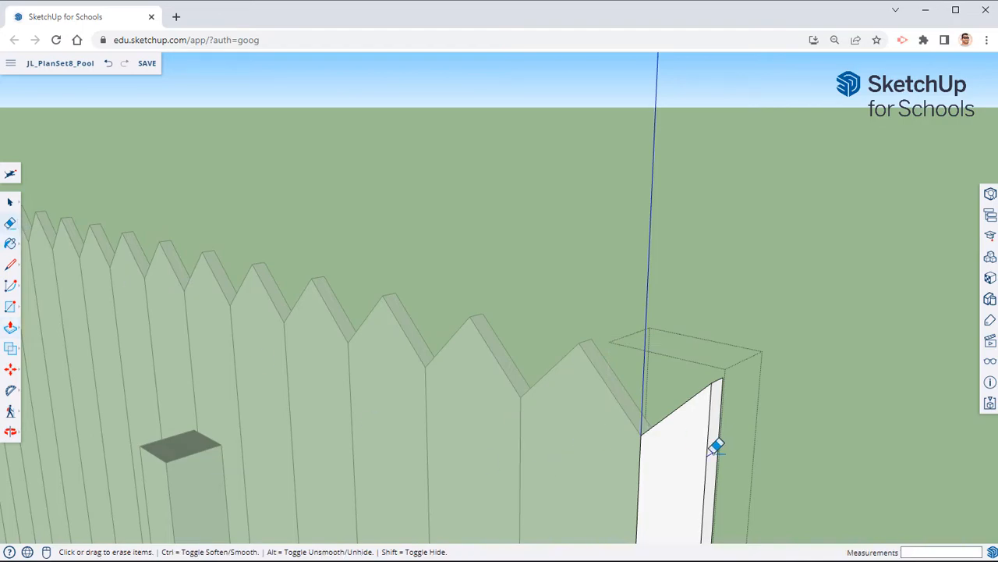
scroll(726, 421, down, 3)
right_click(793, 362)
mouse_move(793, 361)
middle_down()
mouse_move(786, 352)
mouse_move(439, 438)
mouse_move(510, 296)
mouse_move(526, 404)
mouse_move(434, 292)
mouse_move(330, 278)
mouse_move(717, 281)
mouse_move(459, 276)
mouse_move(484, 251)
mouse_move(504, 274)
middle_up()
key(e)
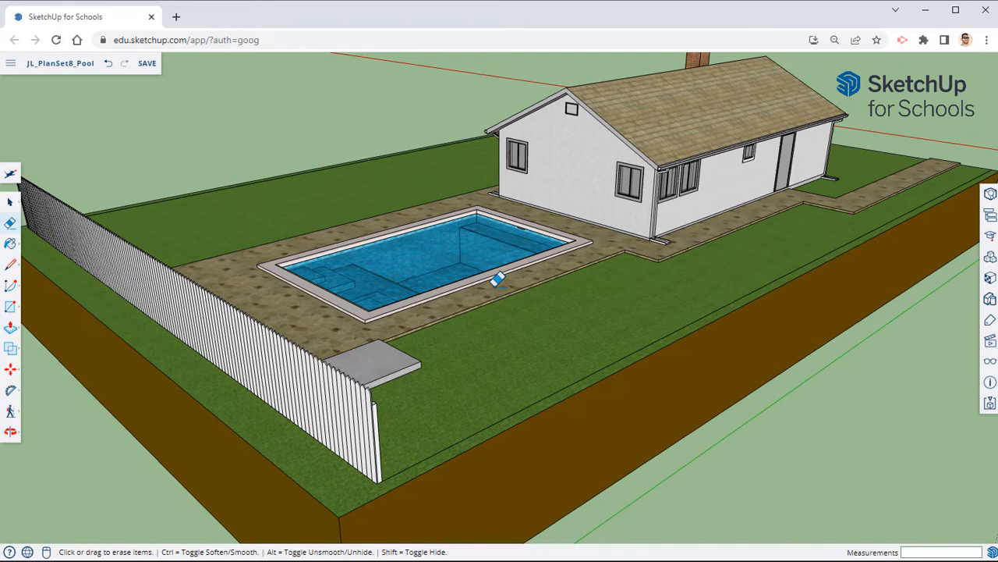
Step: Hide the Roof tag and view the house's interior rooms from above
click(991, 215)
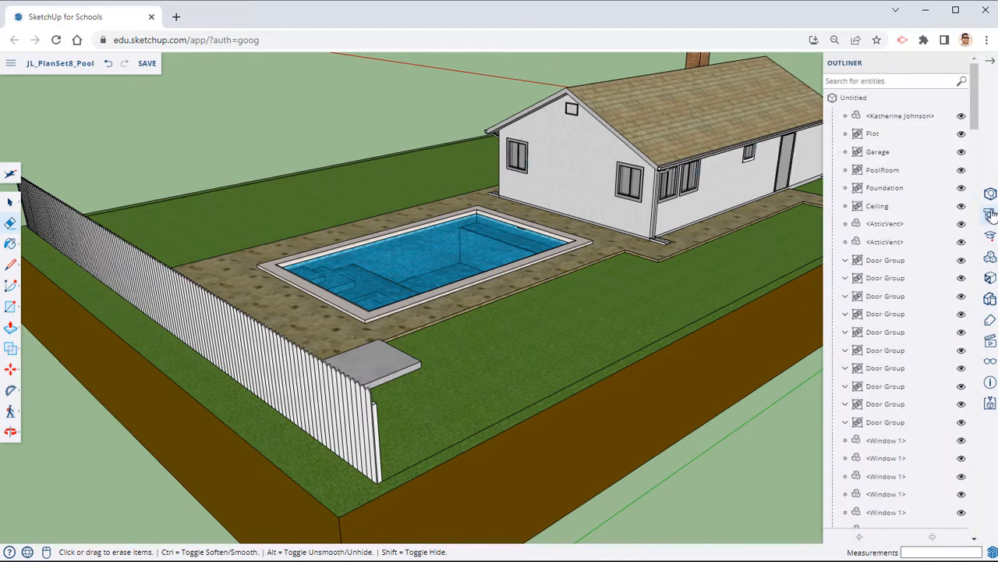
click(989, 324)
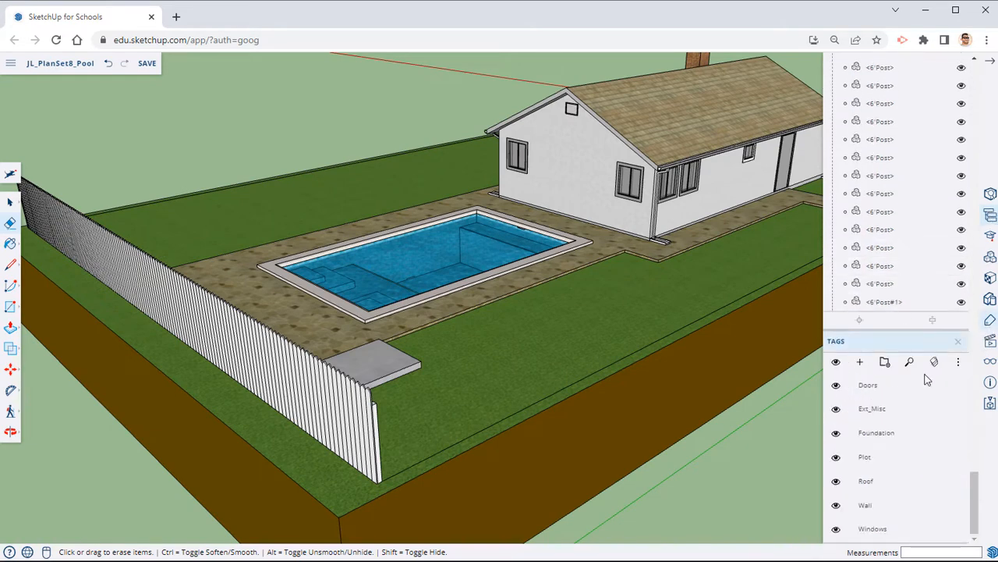
click(836, 484)
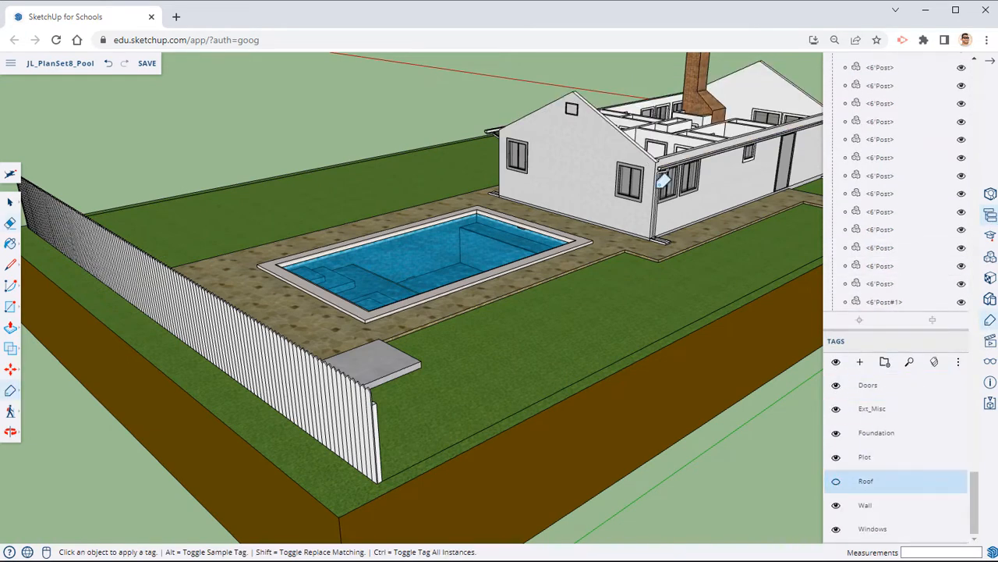
middle_drag(634, 125, 647, 304)
scroll(621, 322, up, 5)
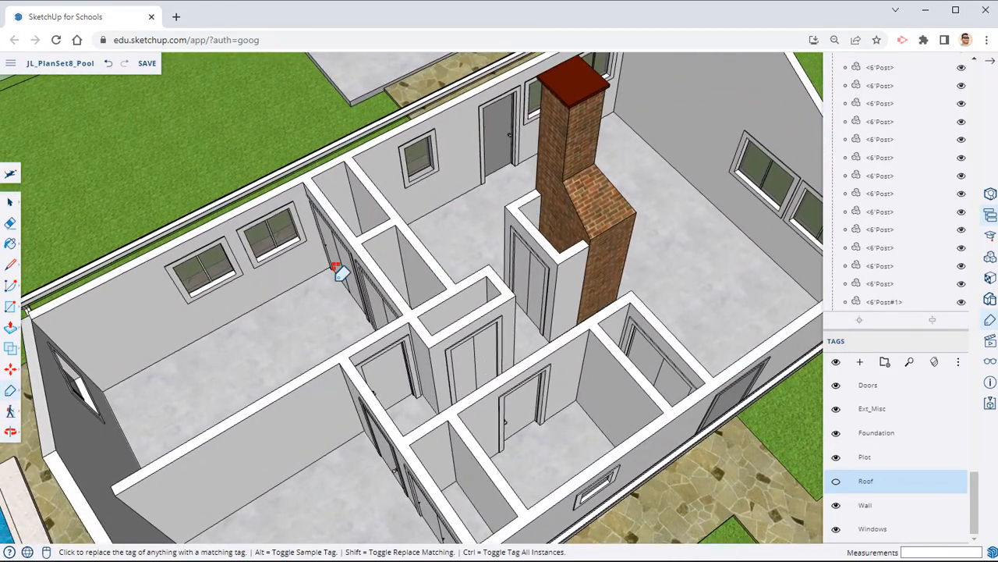
middle_drag(416, 323, 724, 192)
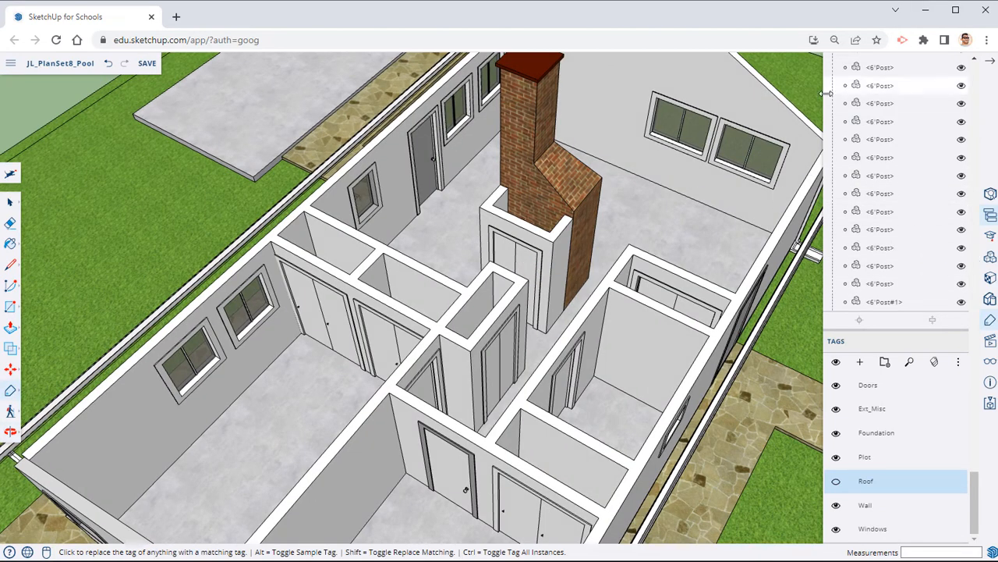